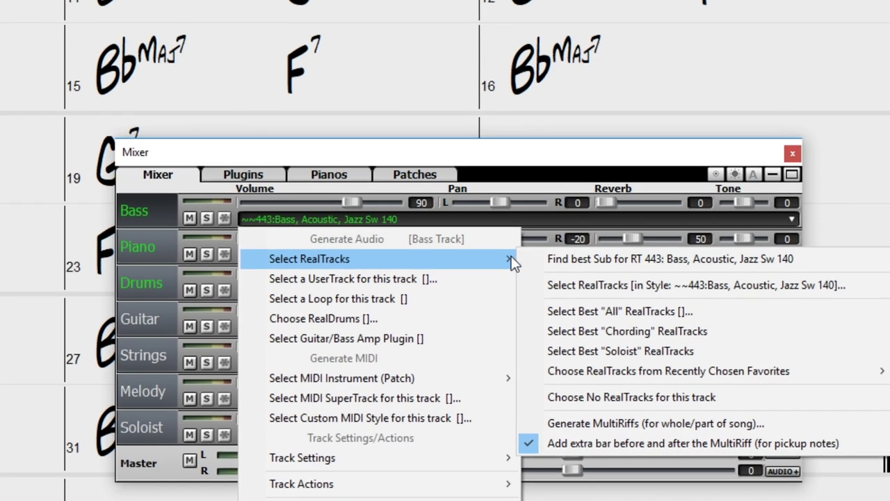
Step: List the best substitutes for the bass RealTracks and choose 2311: Bass, Acoustic, JazzBalladRonA-B Sw 085
{"action": "left_click", "coordinate": [558, 253]}
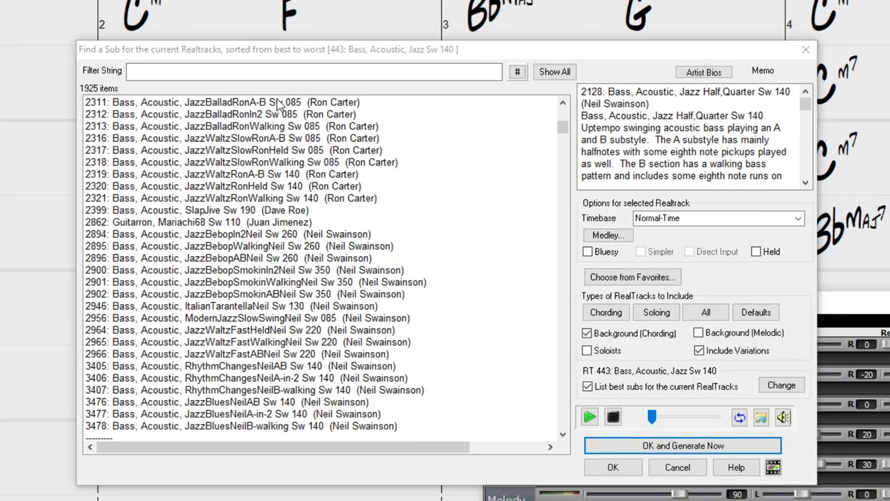
{"action": "left_click", "coordinate": [278, 103]}
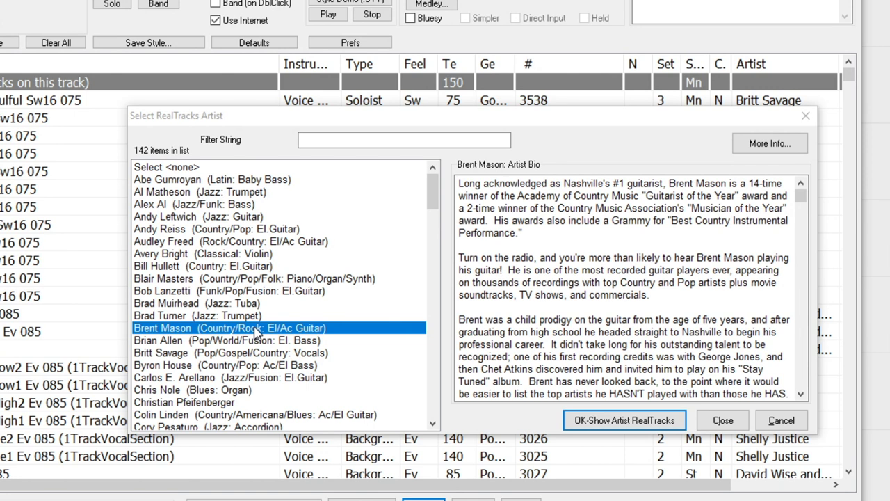
Step: Display the bio of the Pop/Gospel/Country vocalist in the RealTracks artist list
{"action": "left_click", "coordinate": [237, 354]}
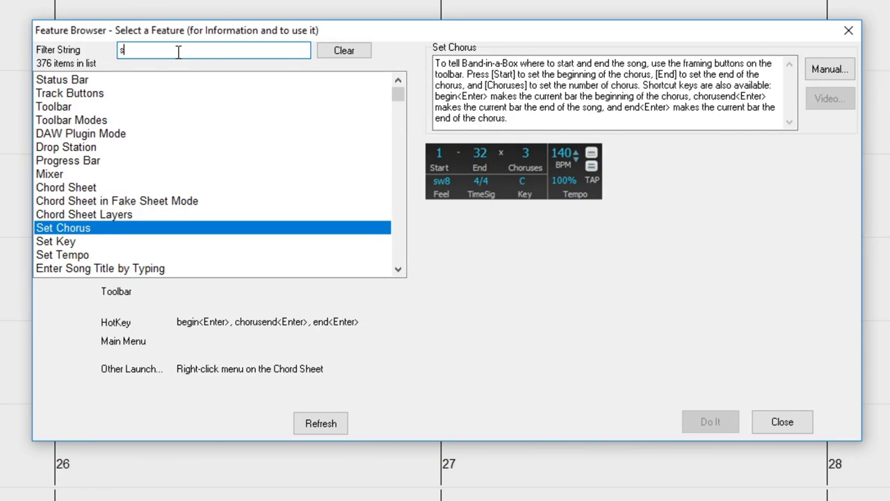
Step: Filter the Feature Browser by "short" and display the Chord Shortcuts entry
{"action": "type", "text": "hort"}
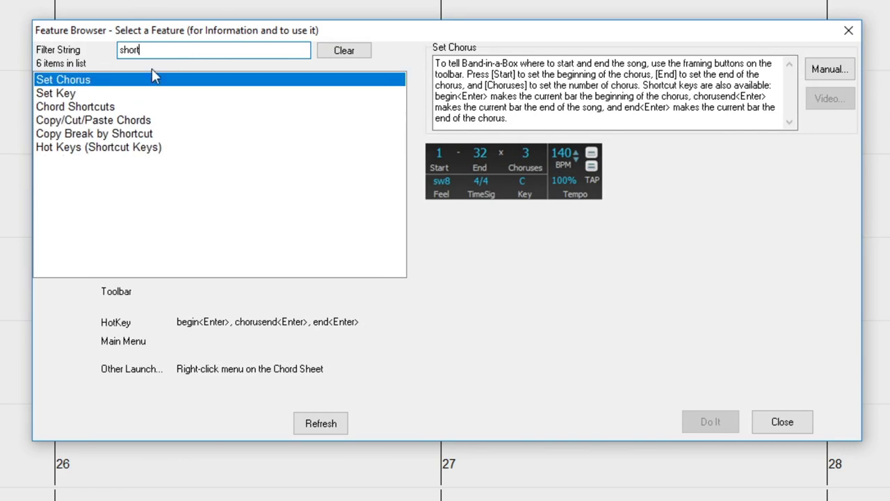
{"action": "left_click", "coordinate": [104, 107]}
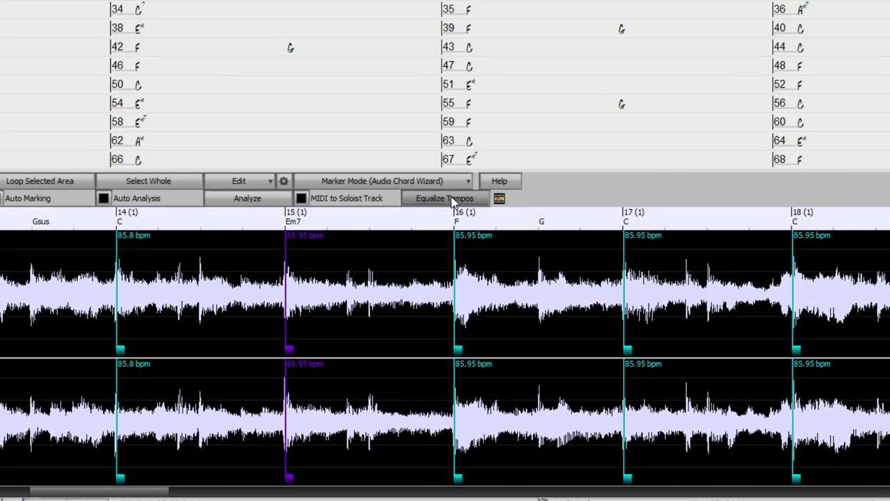
Step: Mark the bar line for bar 16 in the Audio Chord Wizard waveform
{"action": "left_click", "coordinate": [449, 298]}
{"action": "key", "text": "Return"}
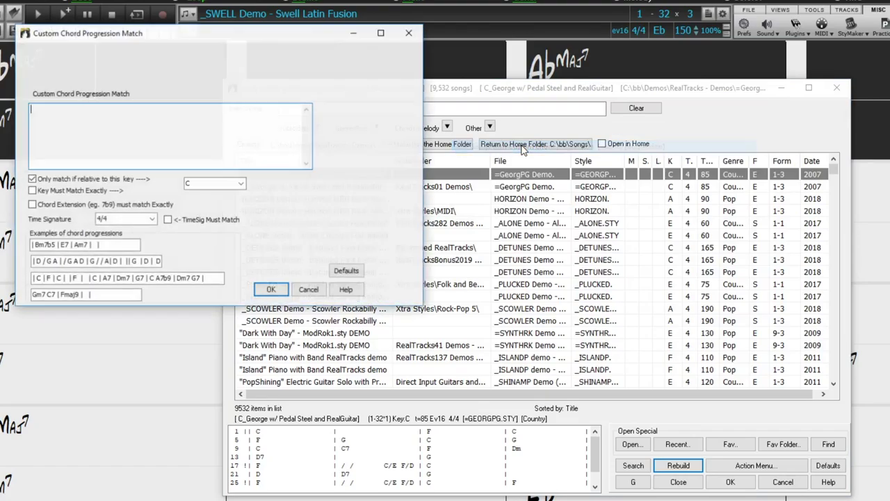
Step: Enter |C |F7 |Bb7 | as the custom chord progression to match in the song search
{"action": "type", "text": "|C |F7 |Bb7 |"}
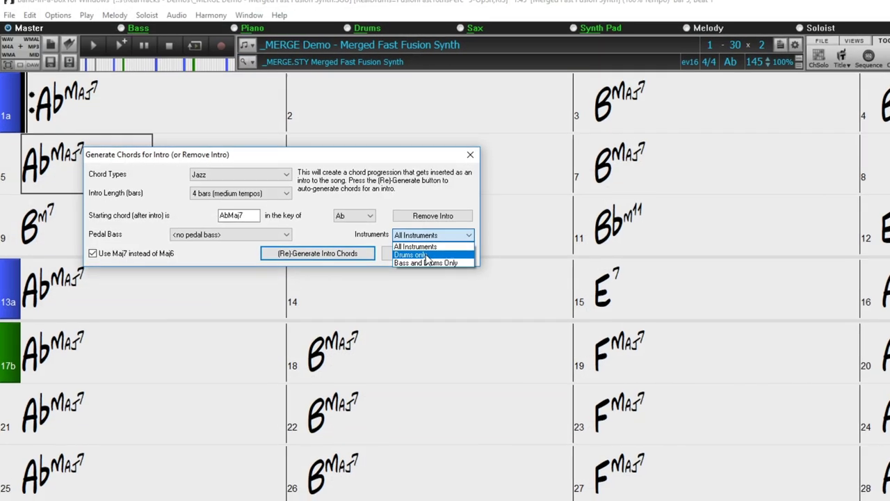
Step: Set the intro's instruments to Drums only and generate the intro chords
{"action": "left_click", "coordinate": [420, 254]}
{"action": "left_click", "coordinate": [350, 250]}
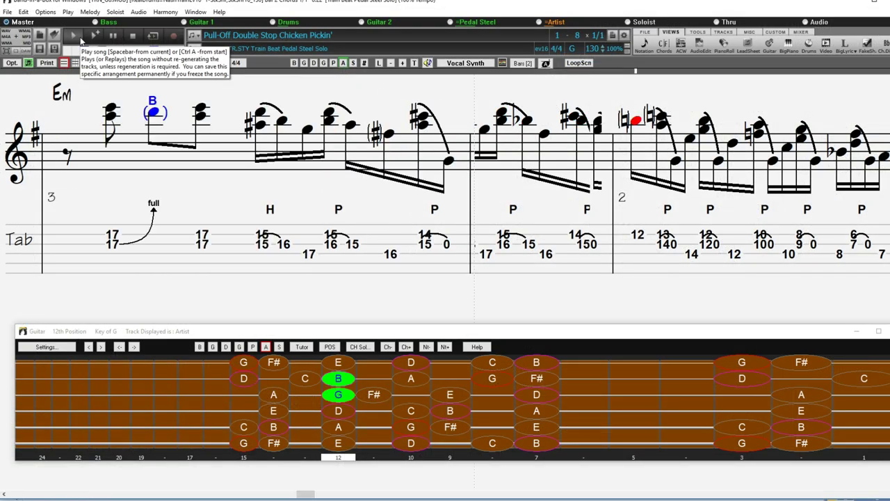
Step: Play the Pull-Off Double Stop Chicken Pickin' song with its notation and guitar fretboard displayed
{"action": "left_click", "coordinate": [81, 42]}
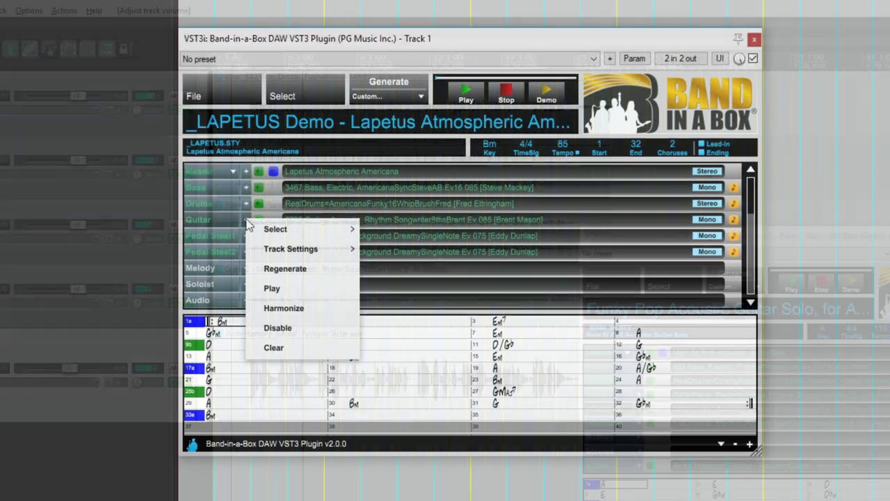
{"action": "mouse_move", "coordinate": [313, 249]}
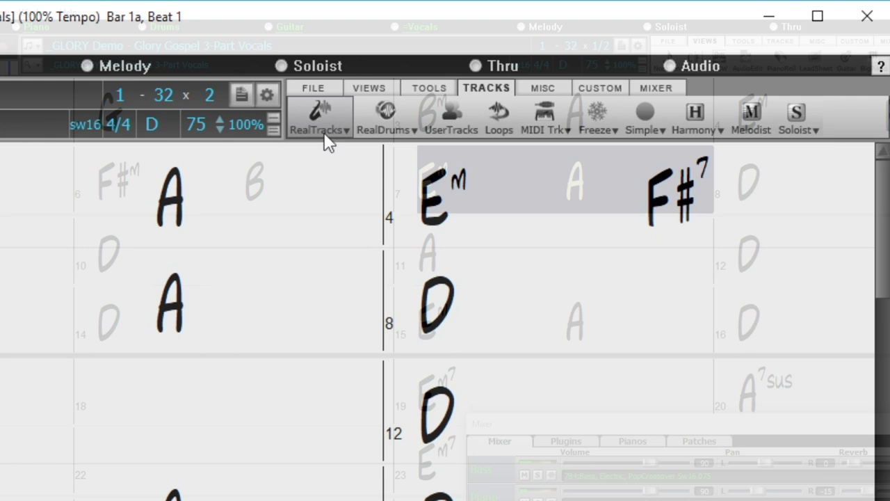
Step: Open the RealTracks picker for the Strings track and examine the dB offset and panning settings of its vocal medley
{"action": "left_click", "coordinate": [324, 134]}
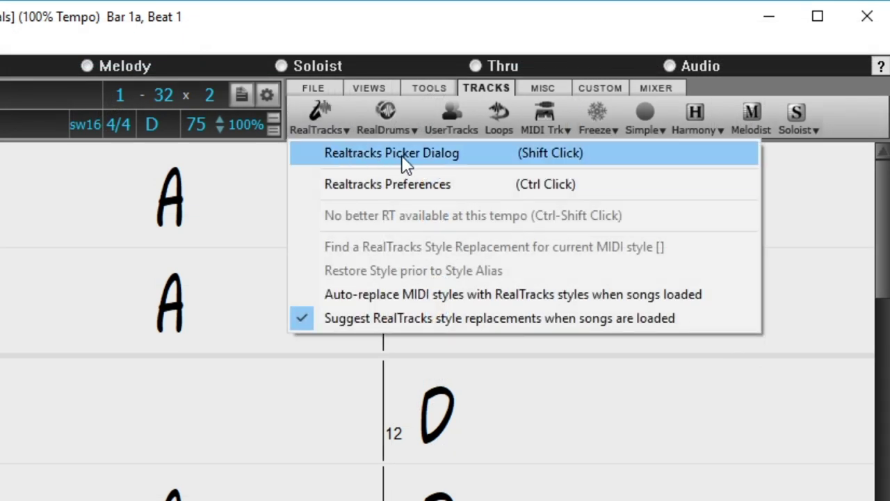
{"action": "left_click", "coordinate": [448, 159]}
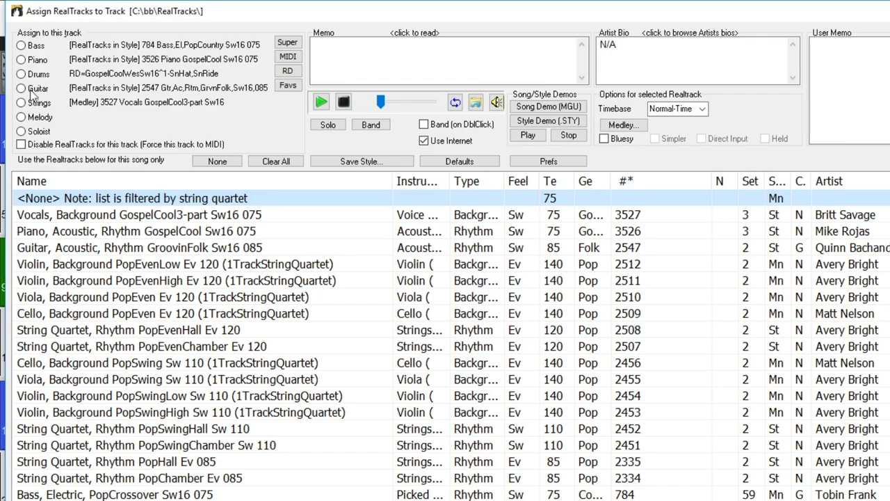
{"action": "left_click", "coordinate": [30, 104]}
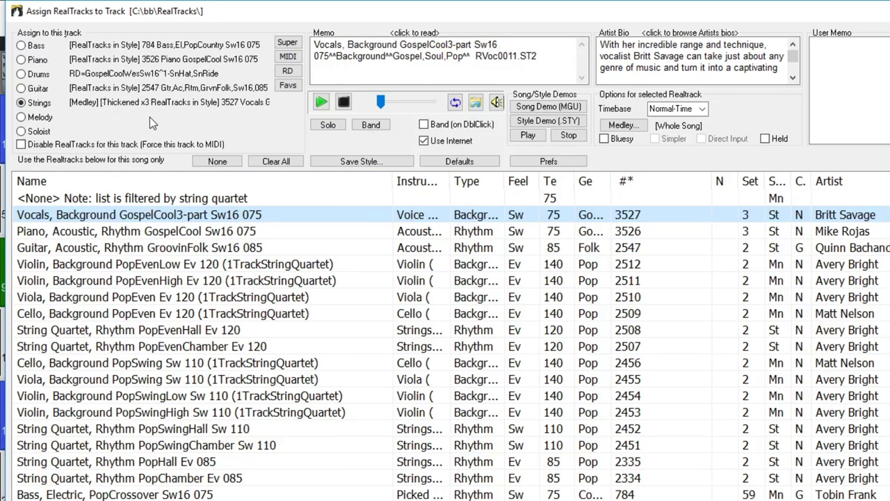
{"action": "left_click", "coordinate": [615, 125]}
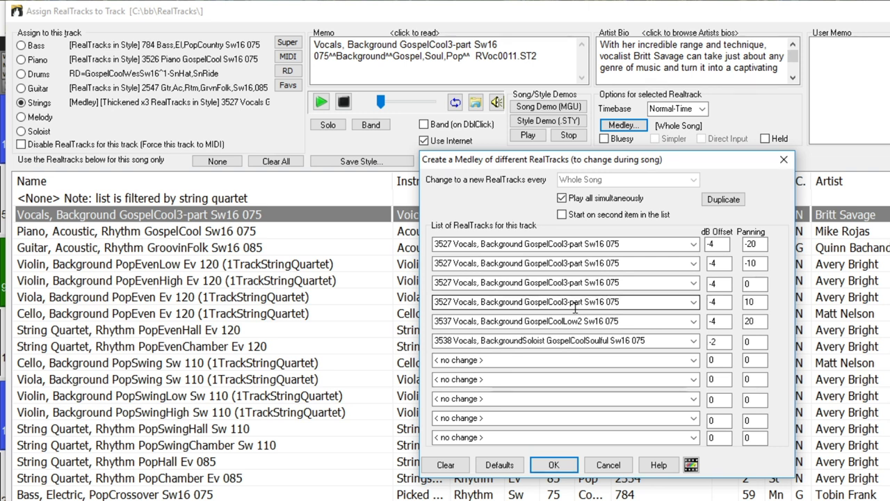
{"action": "left_click", "coordinate": [720, 322]}
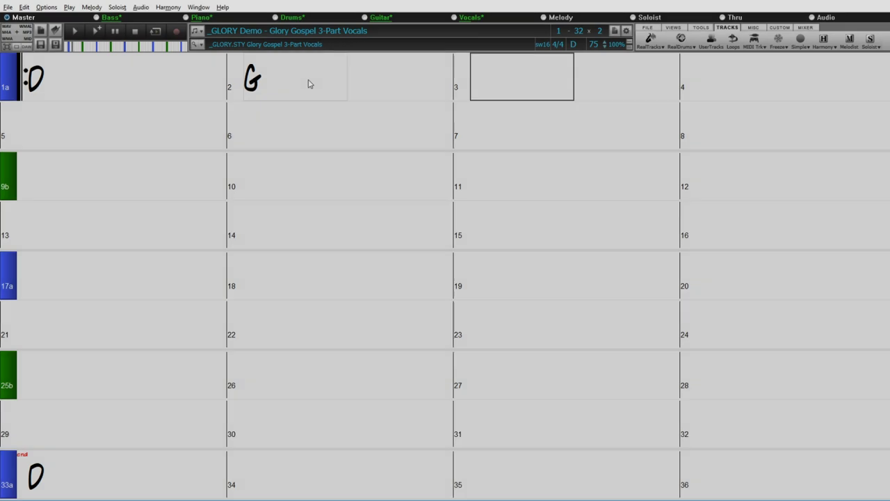
Step: Enter the song's remaining chords from bar 3 onward, starting with Bm and A in bar 3 and Em in bar 4
{"action": "type", "text": "Bm"}
{"action": "key", "text": "Return"}
{"action": "type", "text": "A"}
{"action": "key", "text": "Return"}
{"action": "type", "text": "E"}
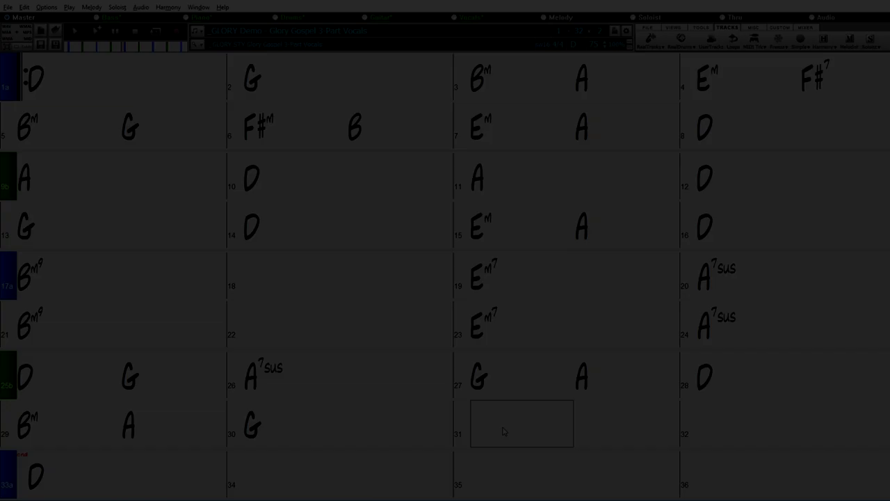
{"action": "key", "text": "Return"}
{"action": "type", "text": "D"}
{"action": "key", "text": "Return"}
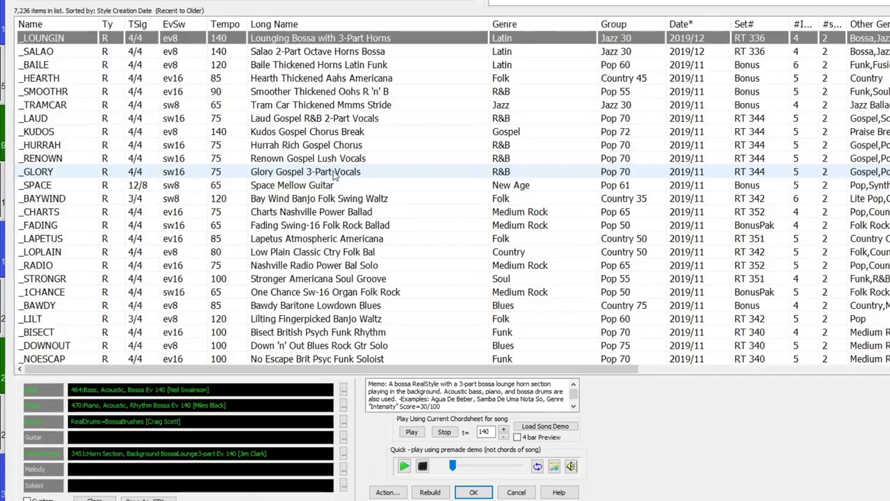
Step: Choose the _GLORY style, Glory Gospel 3-Part Vocals, from the style list
{"action": "left_click", "coordinate": [405, 177]}
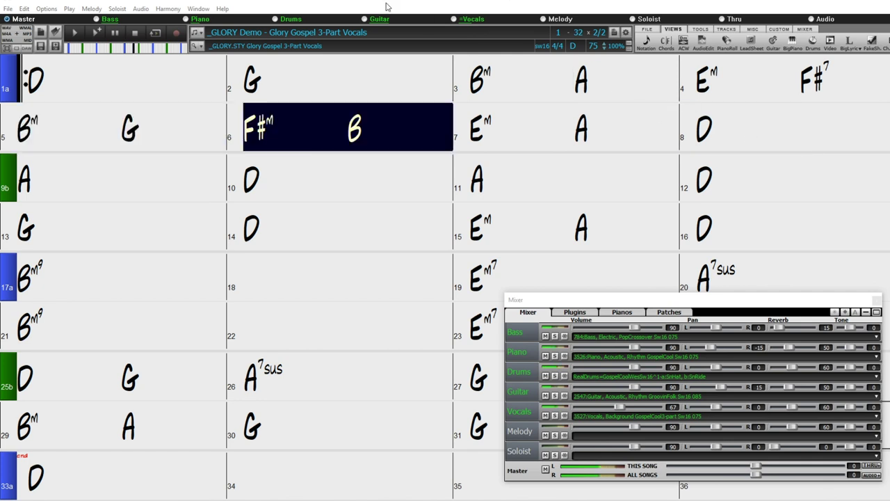
Step: Stop playback and delete the chords in bars 1 to 8
{"action": "left_click", "coordinate": [135, 33]}
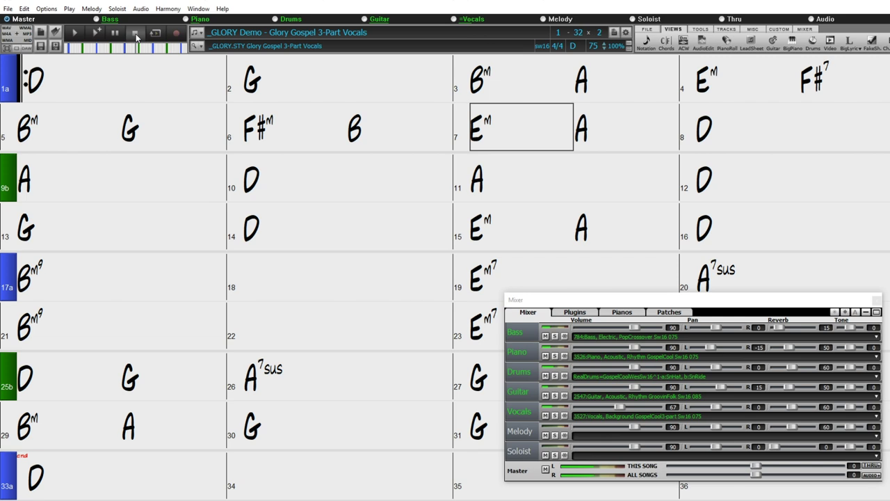
{"action": "left_click_drag", "start_coordinate": [68, 88], "coordinate": [803, 129]}
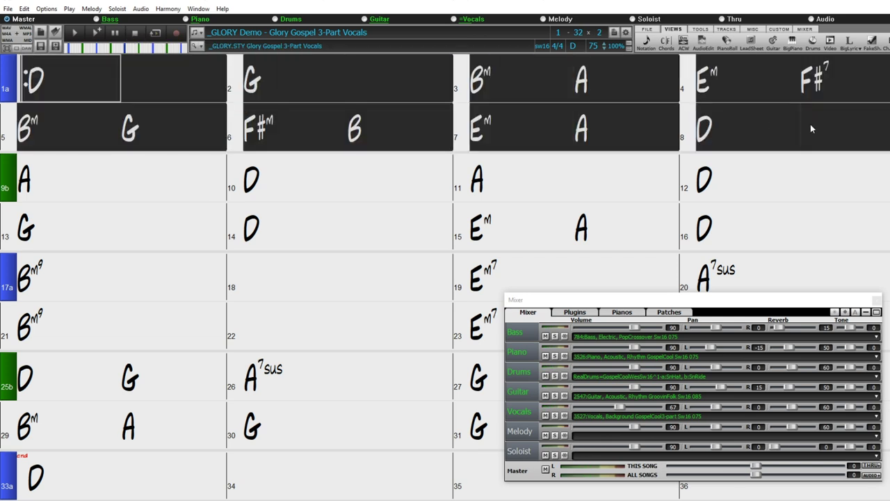
{"action": "key", "text": "Delete"}
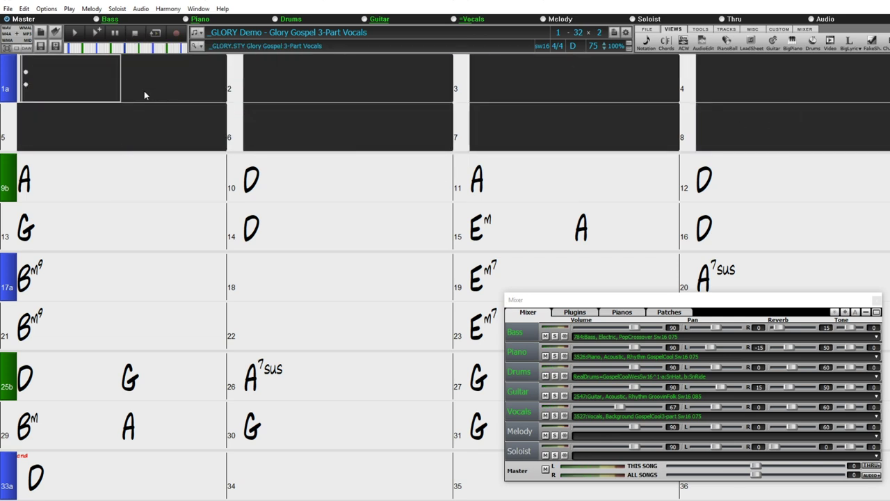
Step: Enter the chords D and C in bar 1 and G in bar 2
{"action": "left_click", "coordinate": [109, 86]}
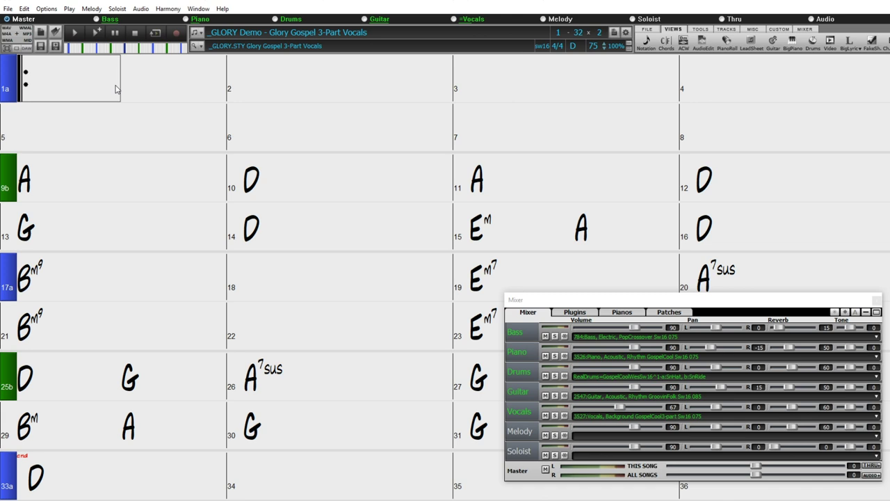
{"action": "key", "text": "Return"}
{"action": "key", "text": "Return"}
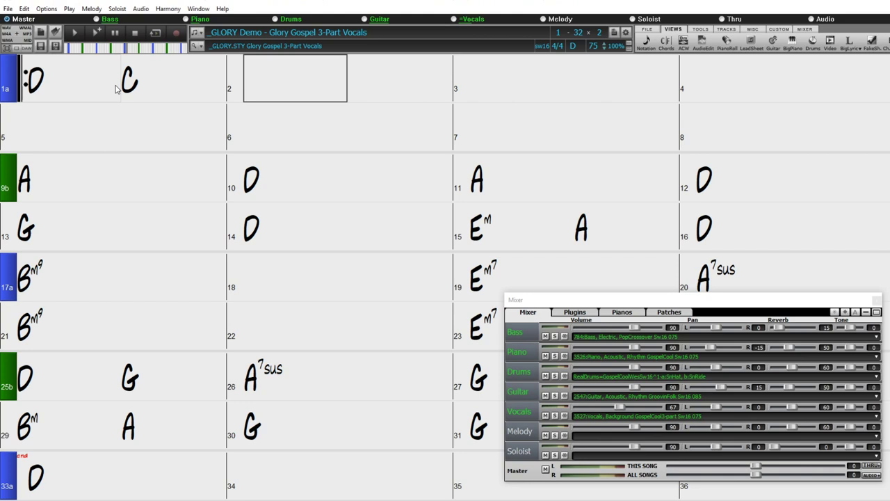
{"action": "key", "text": "Return"}
{"action": "key", "text": "Return"}
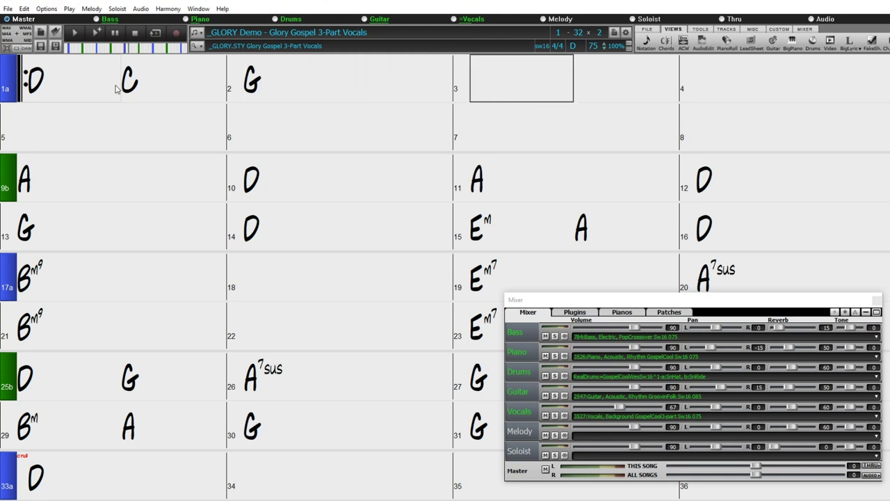
Step: Enter the chords D and C in bar 3 and G in bar 4
{"action": "type", "text": "D"}
{"action": "key", "text": "Return"}
{"action": "type", "text": "C"}
{"action": "key", "text": "Return"}
{"action": "type", "text": "G"}
{"action": "key", "text": "Return"}
{"action": "key", "text": "Return"}
Step: Enter the chord Em in bar 5 and A in bar 6
{"action": "type", "text": "Em"}
{"action": "key", "text": "Return"}
{"action": "key", "text": "Return"}
{"action": "type", "text": "A"}
{"action": "key", "text": "Return"}
{"action": "key", "text": "Return"}
Step: Enter the chords Em and A in bar 7 and D in bar 8
{"action": "type", "text": "Em"}
{"action": "key", "text": "Return"}
{"action": "type", "text": "A"}
{"action": "key", "text": "Return"}
{"action": "type", "text": "D"}
{"action": "key", "text": "Return"}
Step: Transpose the song to the key of C
{"action": "left_click", "coordinate": [573, 46]}
{"action": "left_click", "coordinate": [593, 65]}
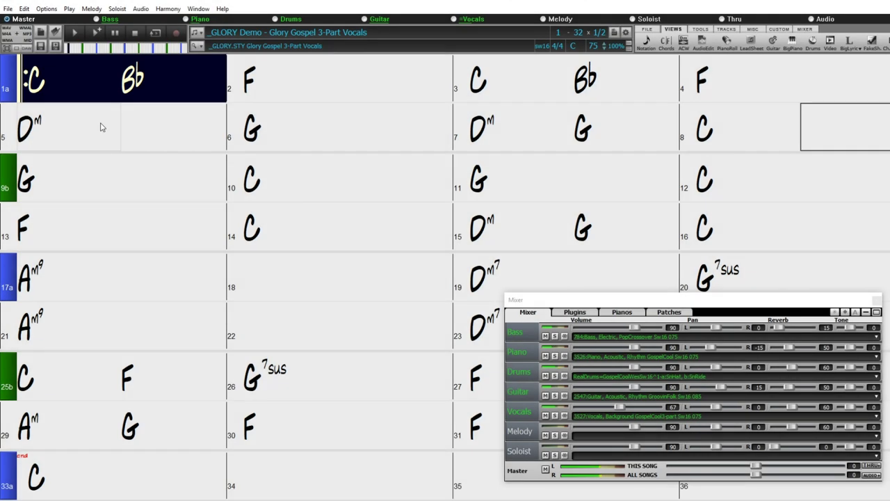
{"action": "key", "text": "Right"}
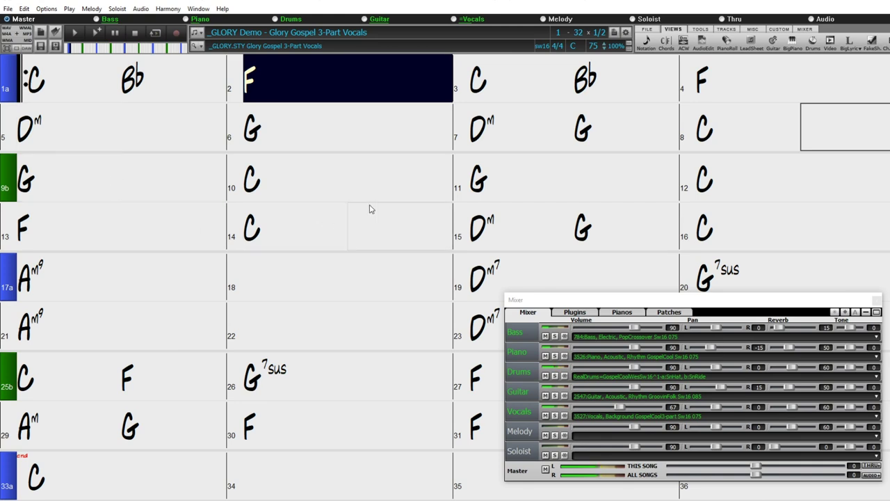
{"action": "key", "text": "Right"}
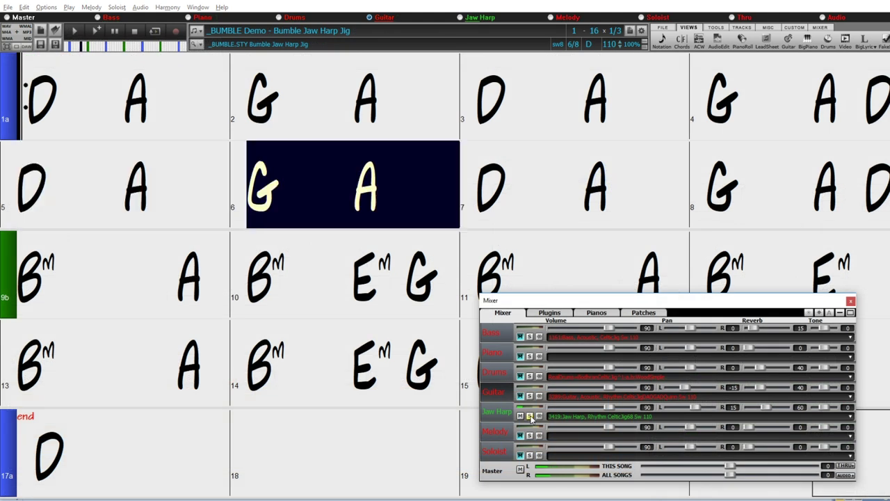
Step: Toggle solo for the Jaw Harp track in the mixer
{"action": "left_click", "coordinate": [530, 416]}
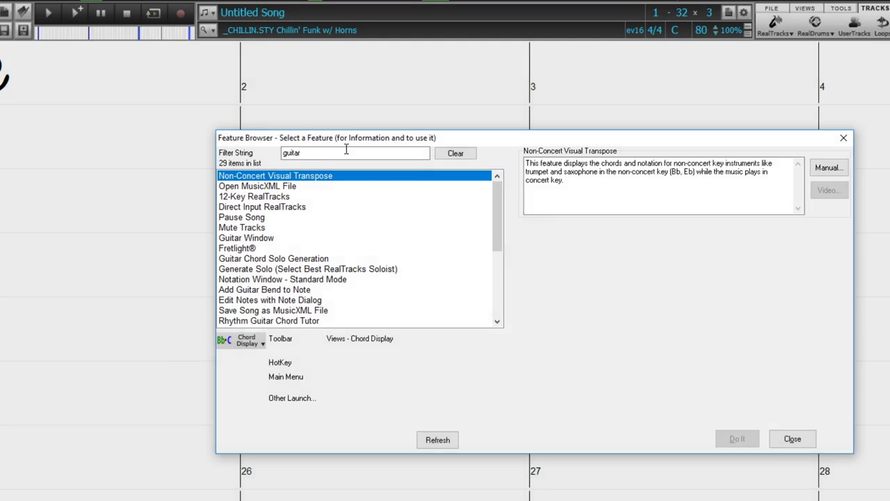
Step: View the Guitar Window and Guitar Chord Solo Generation entries in the guitar-filtered Feature Browser
{"action": "left_click", "coordinate": [286, 239]}
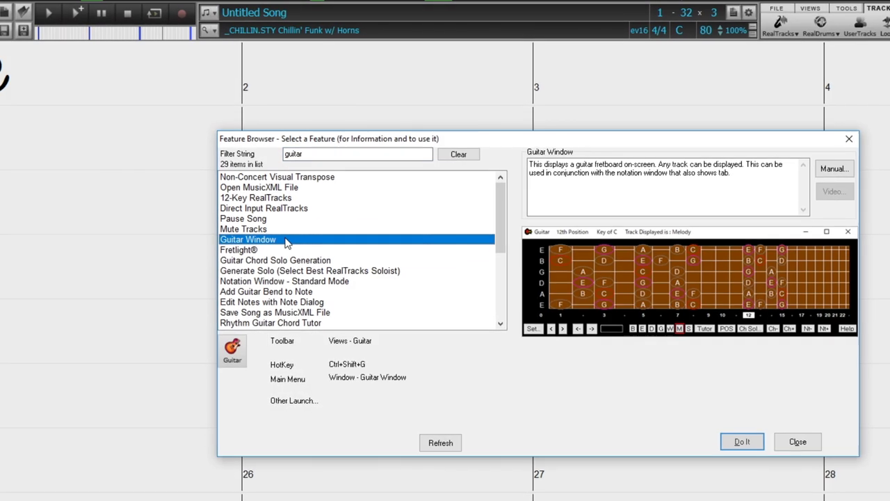
{"action": "left_click", "coordinate": [313, 261]}
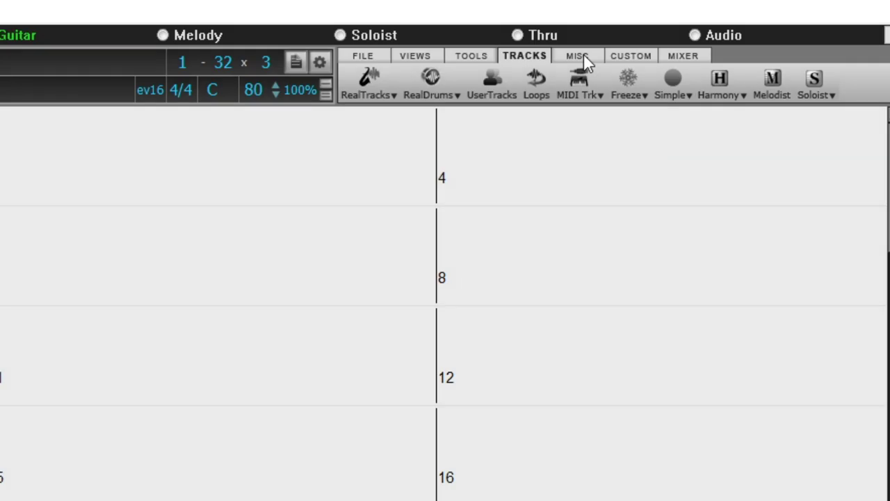
Step: Display the miscellaneous tools and open the Feature Browser from the chord sheet with the /guitar command
{"action": "left_click", "coordinate": [584, 58]}
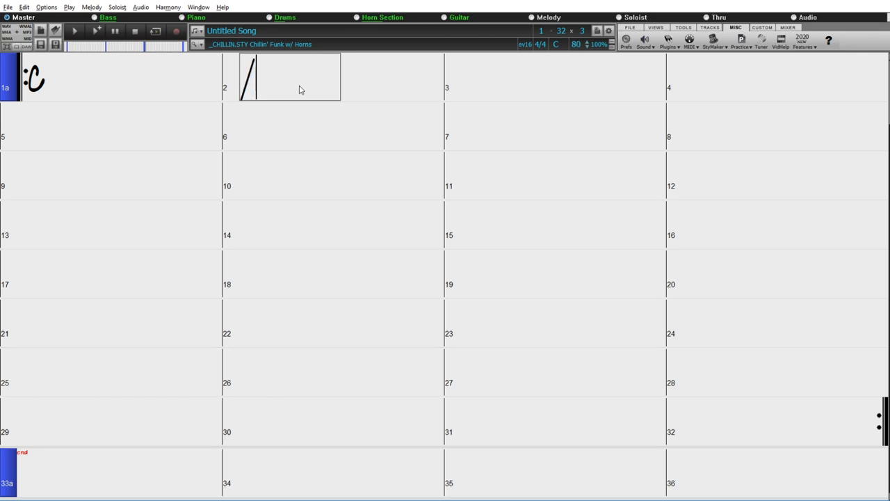
{"action": "type", "text": "guitar"}
{"action": "key", "text": "Return"}
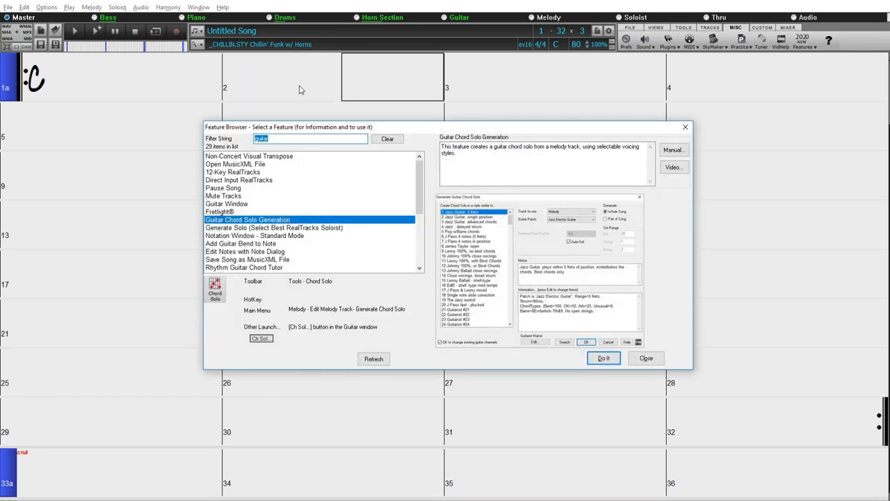
Step: Replace the Feature Browser filter with "chord builder" to find the chord entry feature
{"action": "key", "text": "BackSpace"}
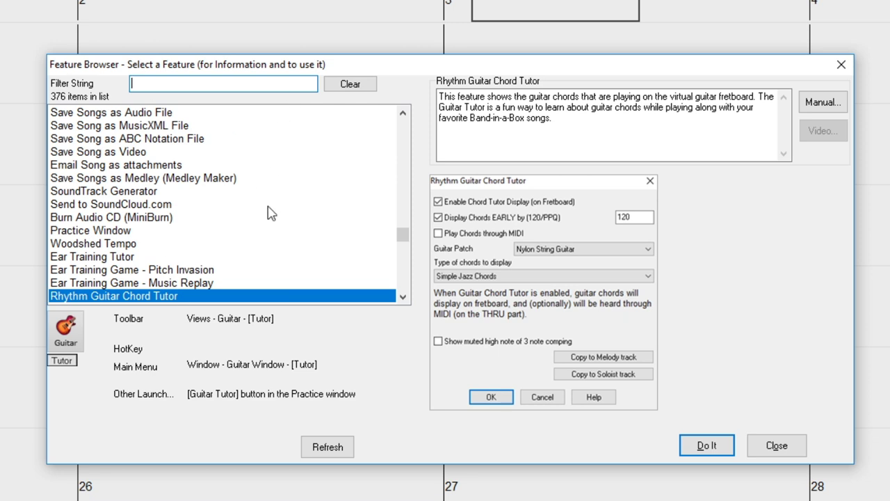
{"action": "type", "text": "chord"}
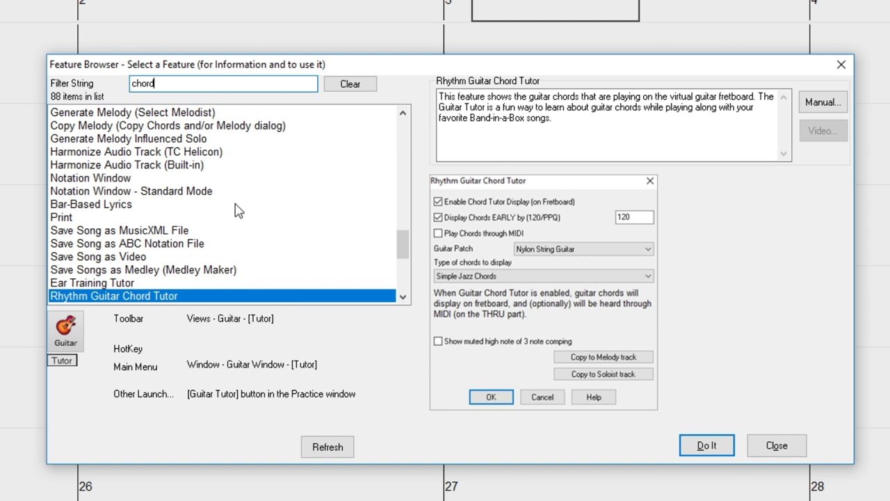
{"action": "type", "text": "builder"}
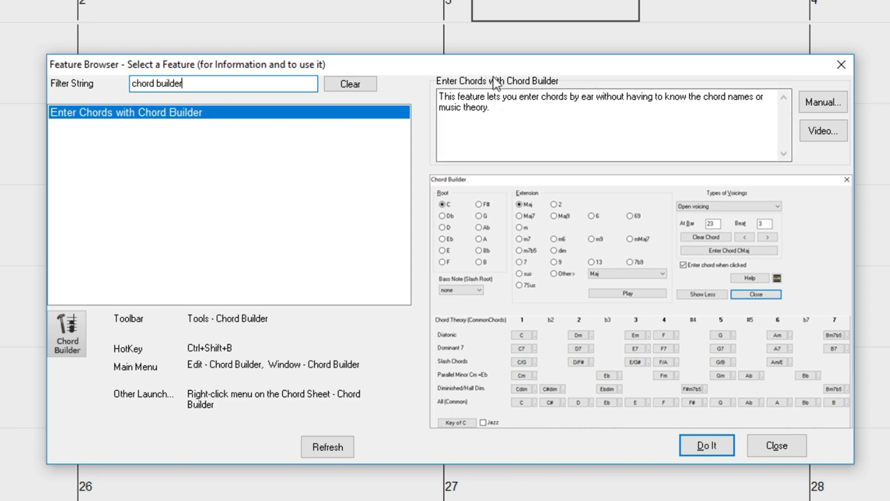
Step: Open the manual entry and video for Enter Chords with Chord Builder, and launch and close the Chord Builder
{"action": "left_click", "coordinate": [823, 103]}
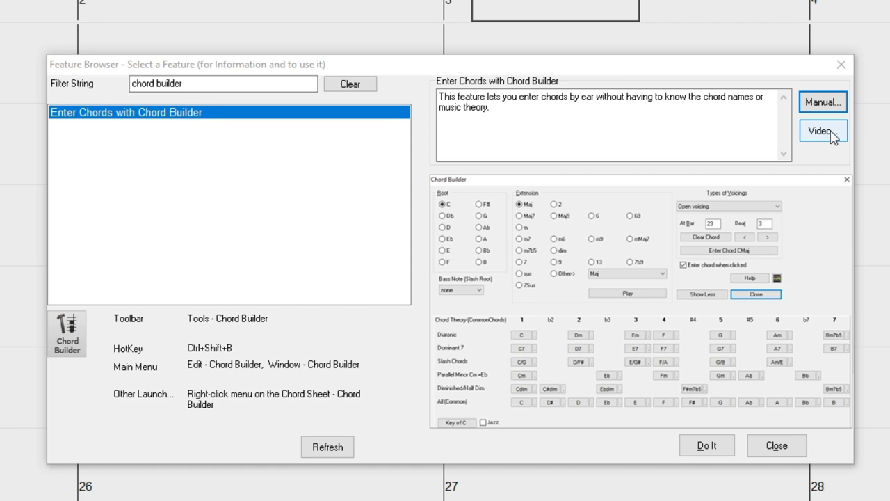
{"action": "left_click", "coordinate": [823, 130]}
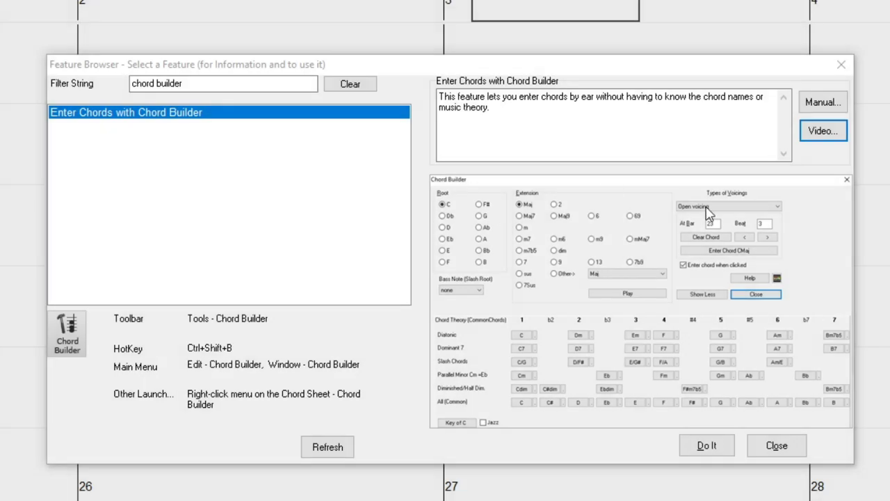
{"action": "left_click", "coordinate": [707, 445]}
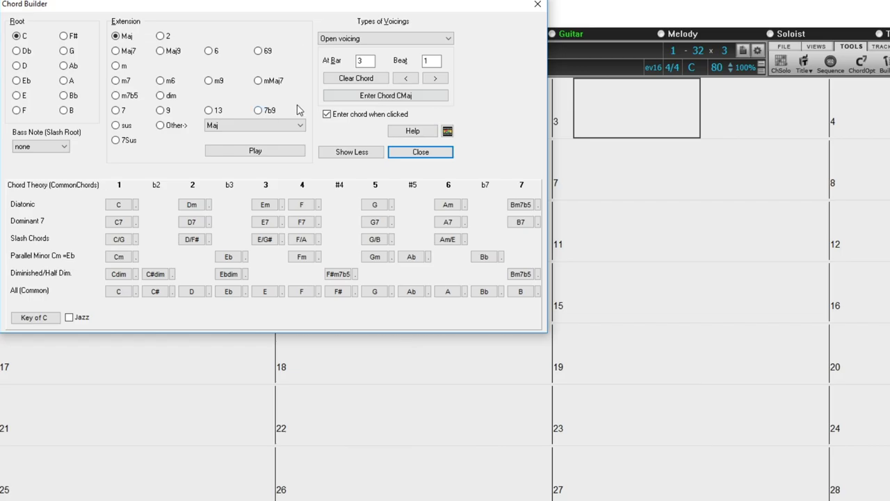
{"action": "left_click", "coordinate": [539, 4]}
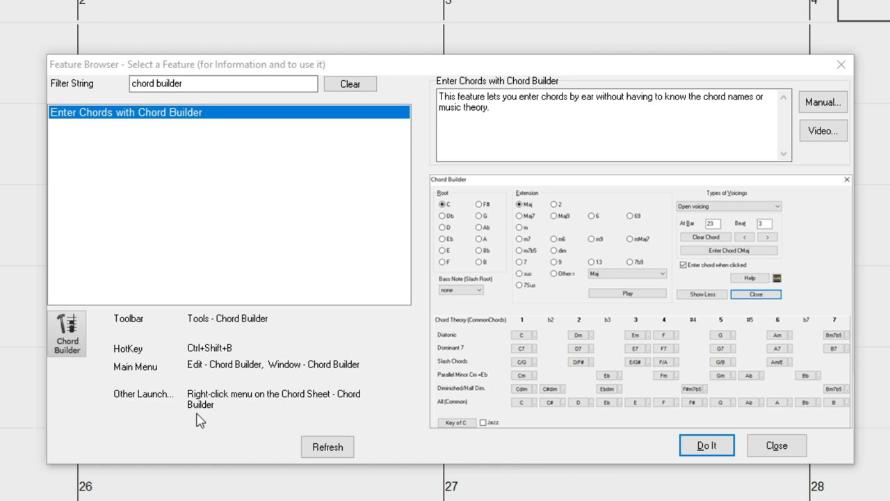
Step: Clear the Feature Browser filter and filter the feature list by "guitar"
{"action": "left_click", "coordinate": [777, 448]}
{"action": "left_click", "coordinate": [354, 84]}
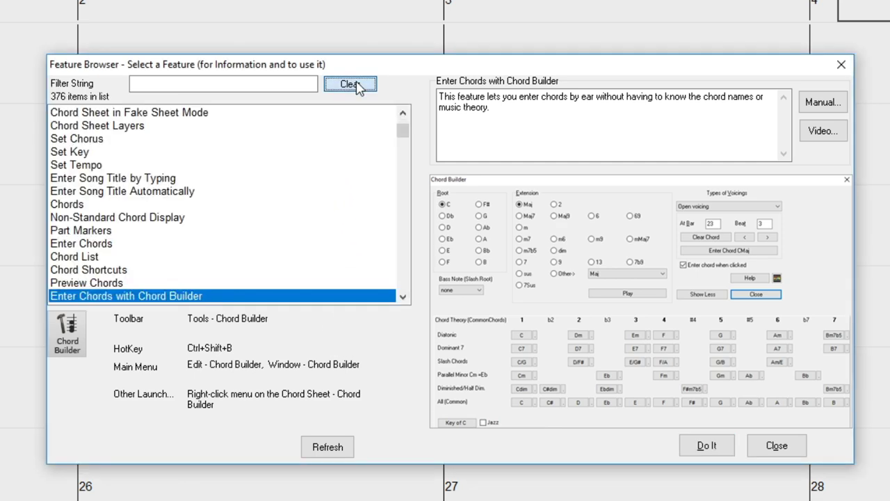
{"action": "left_click", "coordinate": [230, 83]}
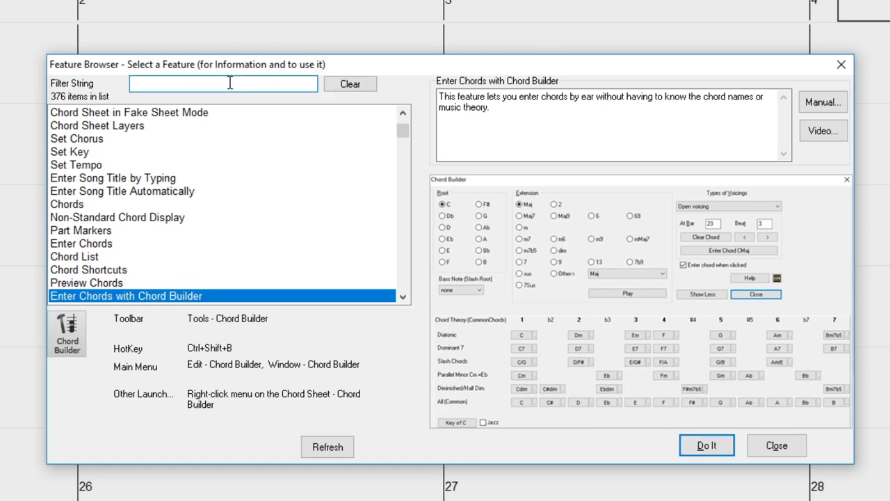
{"action": "type", "text": "guitar"}
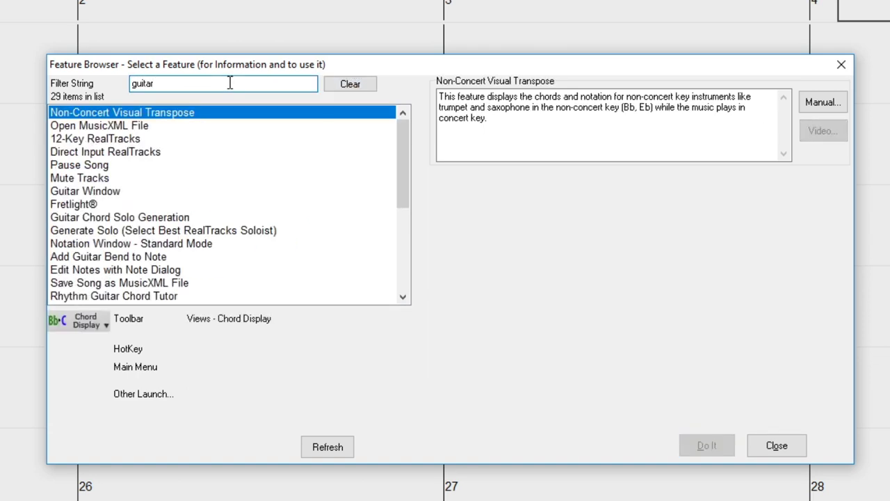
Step: View the Direct Input RealTracks, Fretlight, Notation Window - Standard Mode and Guitar Window entries, and launch the Guitar Window feature
{"action": "left_click", "coordinate": [194, 152]}
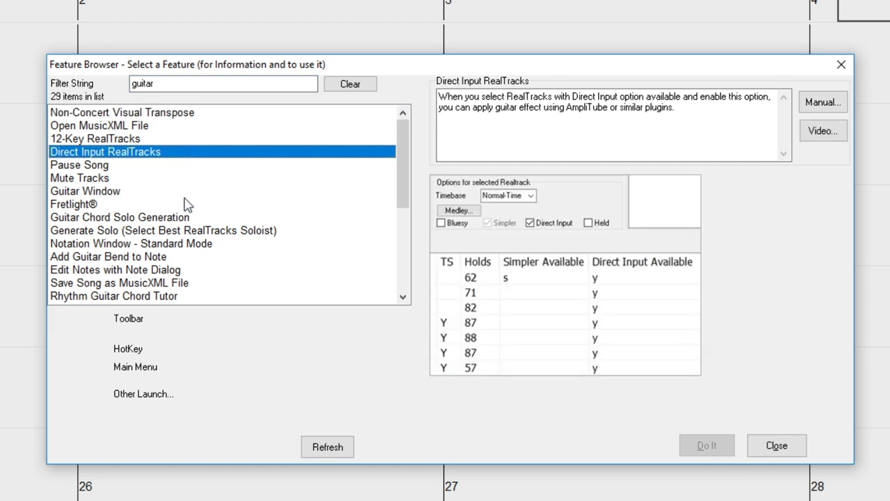
{"action": "left_click", "coordinate": [185, 203]}
{"action": "left_click", "coordinate": [179, 245]}
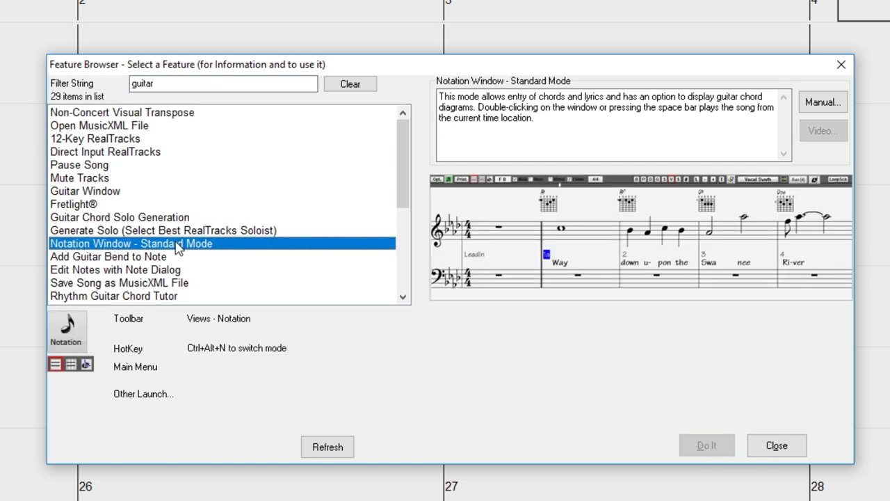
{"action": "left_click", "coordinate": [175, 192]}
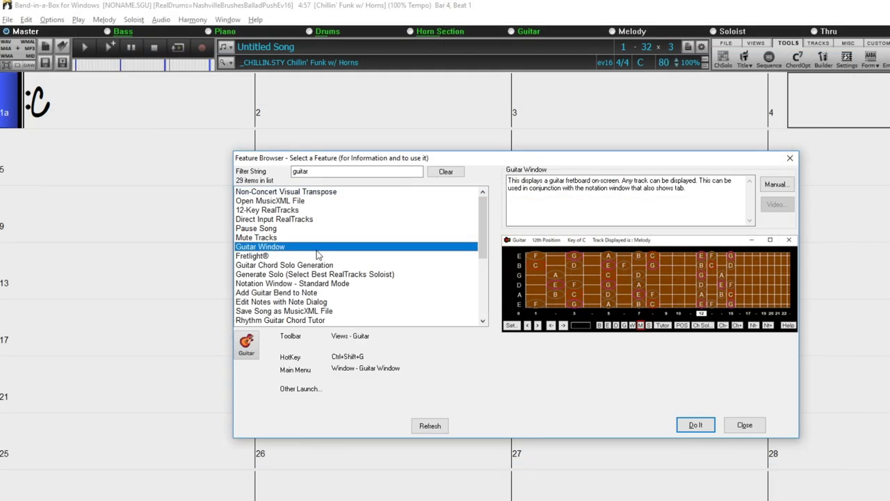
{"action": "left_click", "coordinate": [696, 425]}
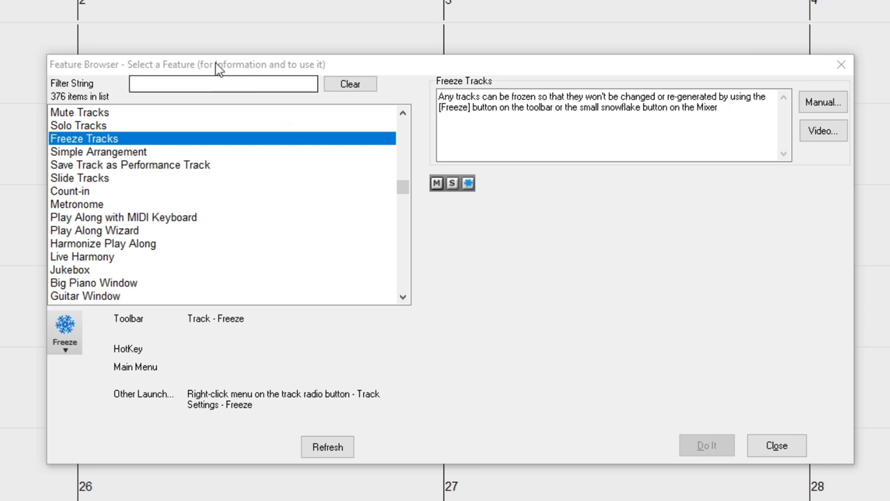
Step: Filter the features by "video", view the Hi-Q MIDI Instrument, Video RealTracks and Select Loops entries, and open the last one's video
{"action": "left_click", "coordinate": [173, 82]}
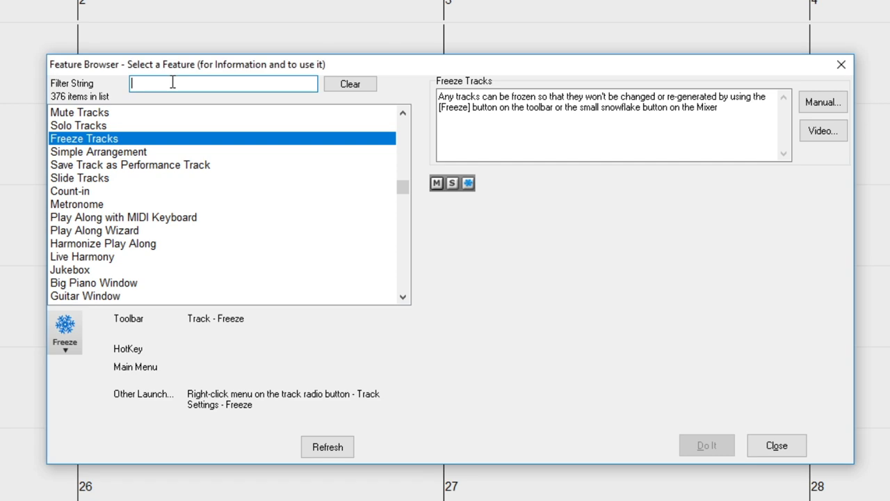
{"action": "type", "text": "video"}
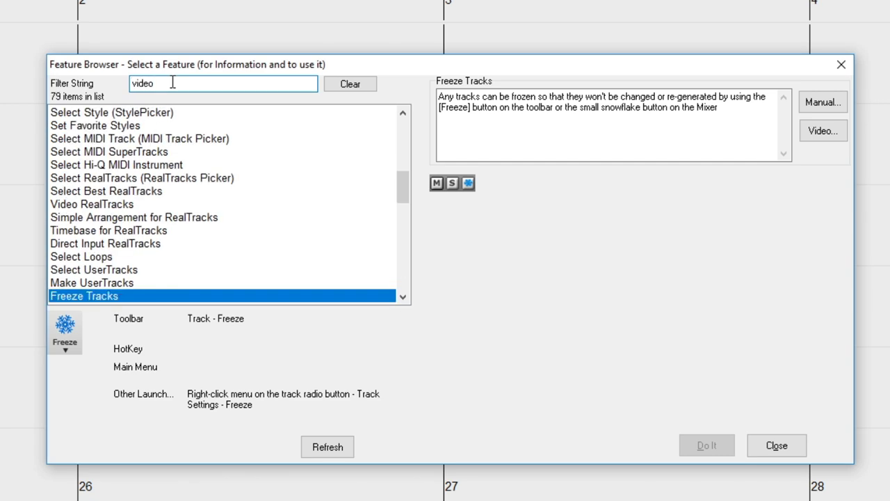
{"action": "left_click", "coordinate": [116, 165]}
{"action": "left_click", "coordinate": [109, 205]}
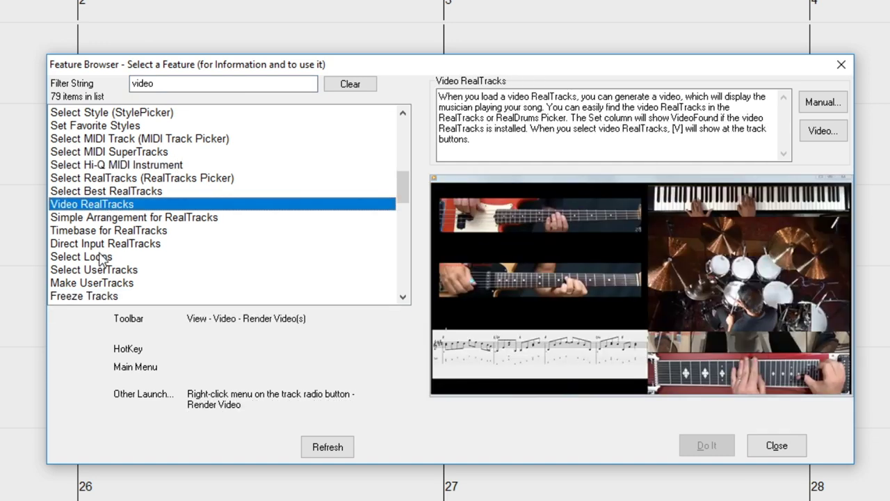
{"action": "left_click", "coordinate": [103, 256]}
{"action": "left_click", "coordinate": [823, 134]}
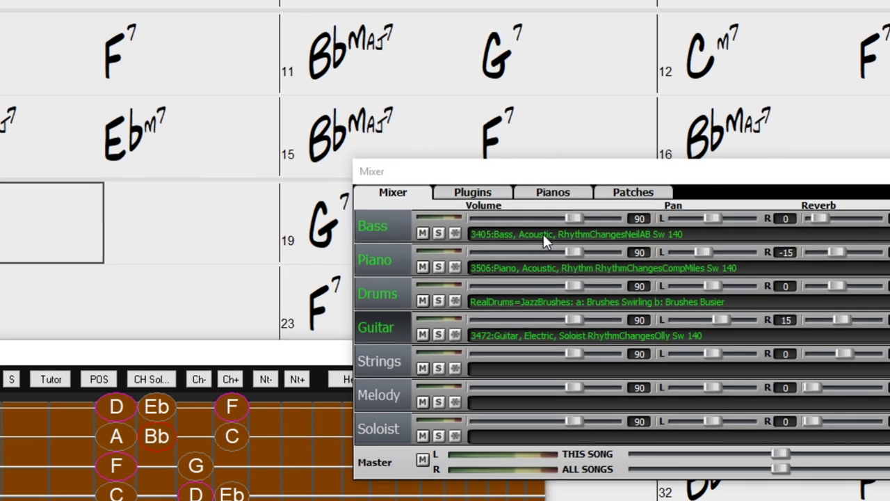
{"action": "right_click", "coordinate": [543, 234]}
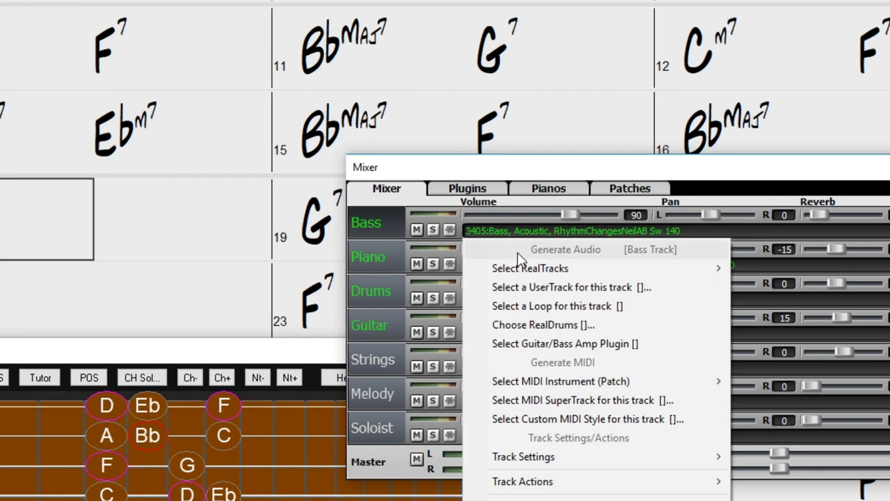
{"action": "mouse_move", "coordinate": [535, 269]}
{"action": "left_click", "coordinate": [368, 270]}
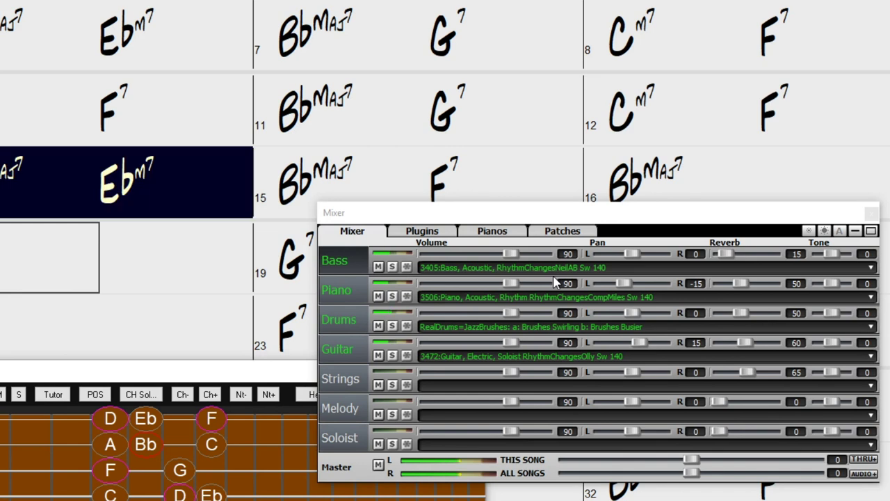
Step: Replace the Bass track's RealTracks with the best substitute "2285: Bass, Acoustic, JazzSwingRonA-B Sw 140" and generate it
{"action": "left_click", "coordinate": [501, 271]}
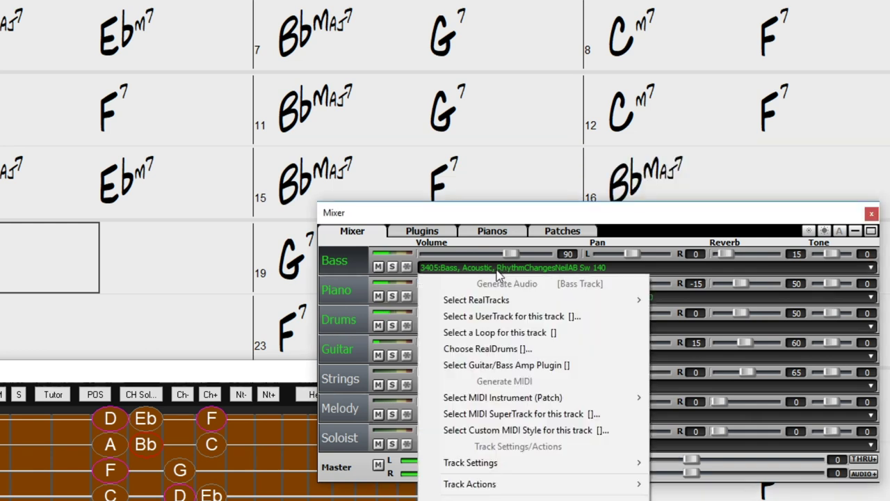
{"action": "mouse_move", "coordinate": [474, 303]}
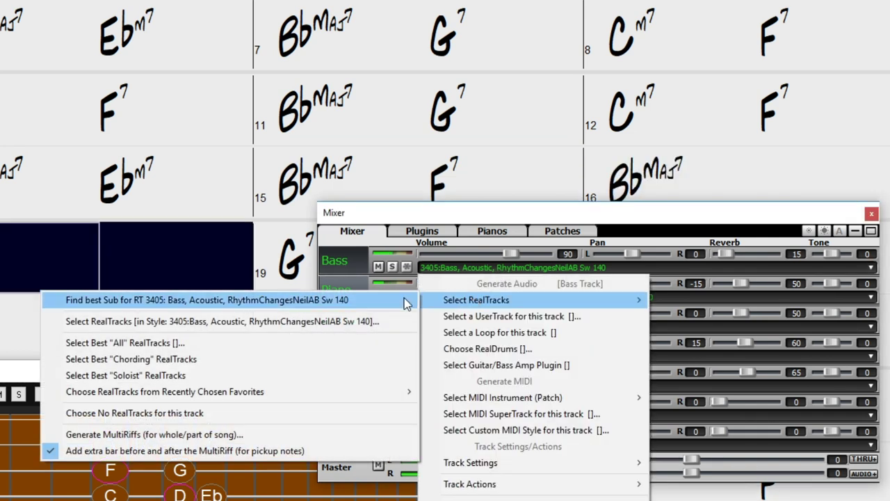
{"action": "left_click", "coordinate": [361, 300]}
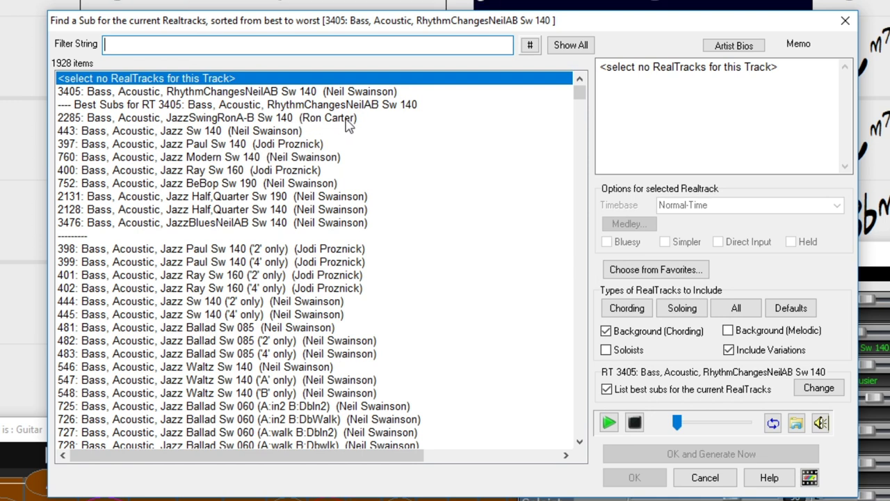
{"action": "left_click", "coordinate": [347, 124]}
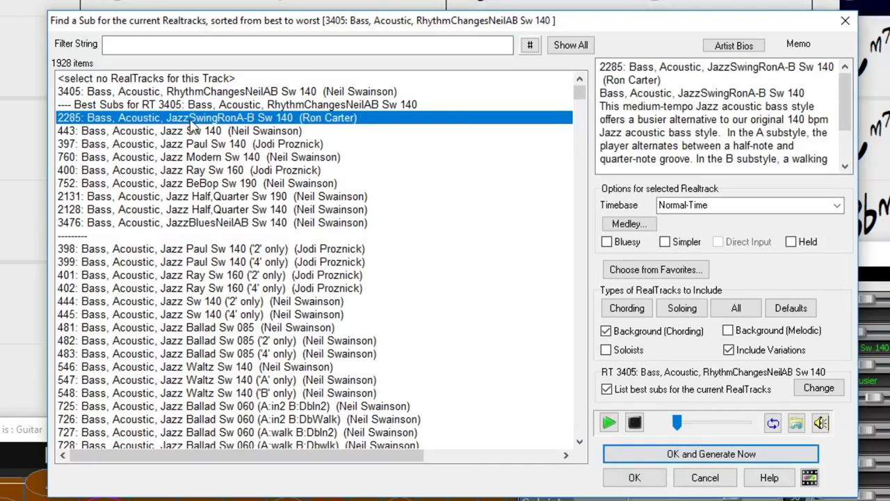
{"action": "left_click", "coordinate": [731, 455]}
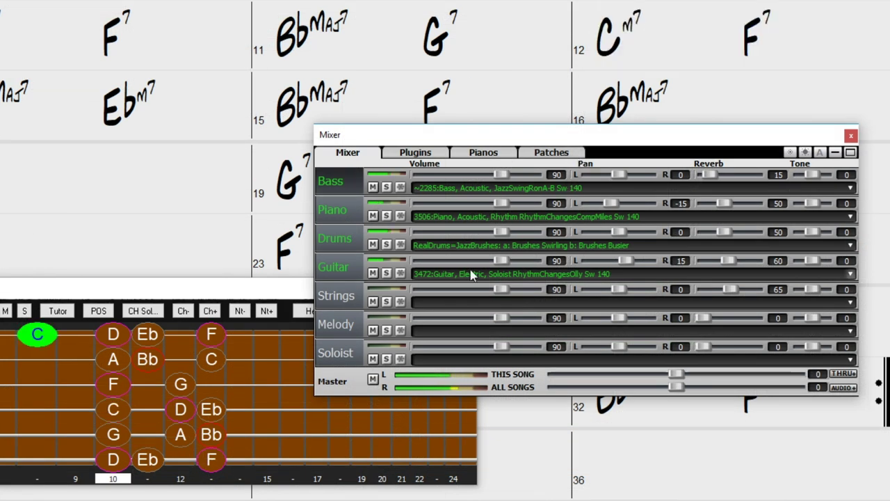
Step: Substitute "2384: Guitar, Electric, Soloist JazzSwingMike Sw 140" for the Guitar track's RealTracks using the best-sub list and generate it
{"action": "right_click", "coordinate": [455, 279]}
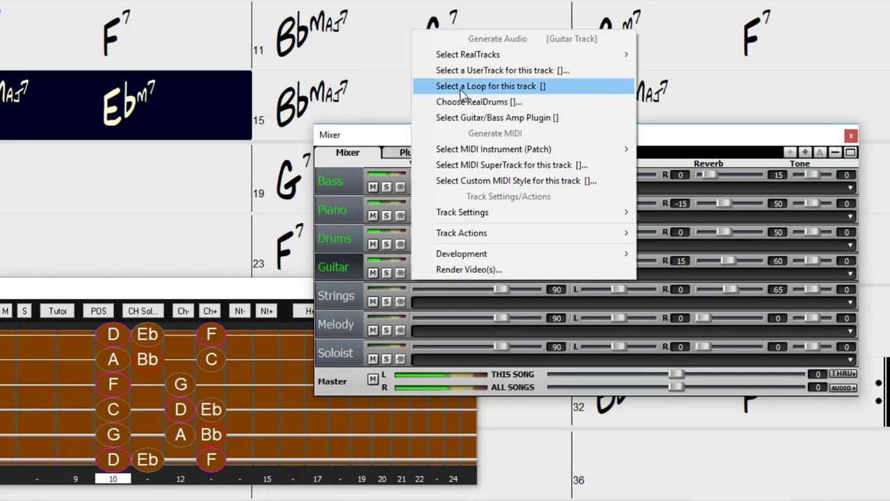
{"action": "mouse_move", "coordinate": [463, 61]}
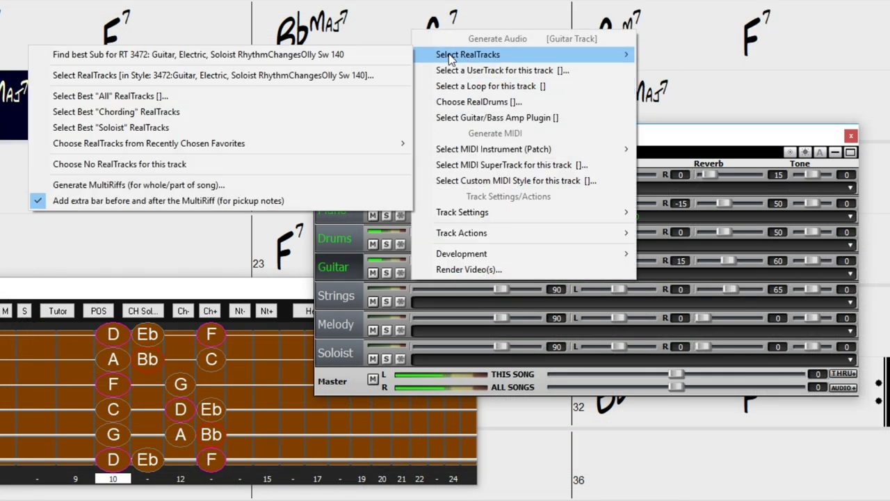
{"action": "left_click", "coordinate": [293, 60]}
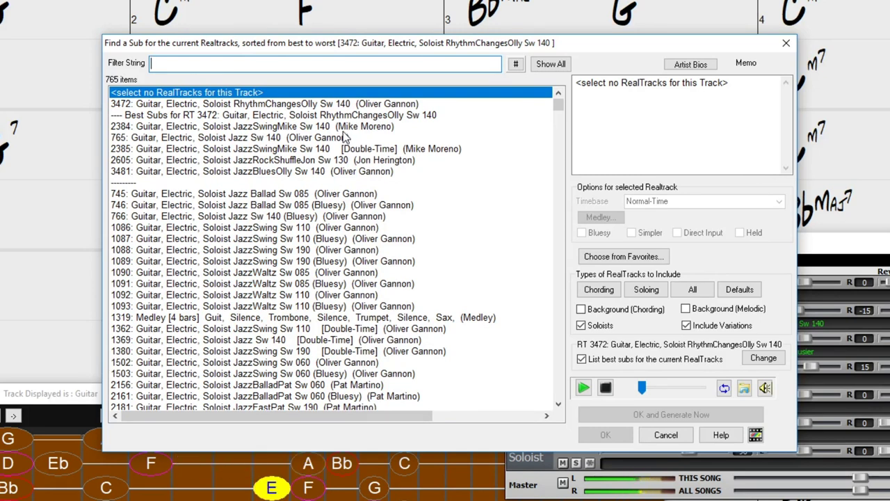
{"action": "left_click", "coordinate": [234, 128]}
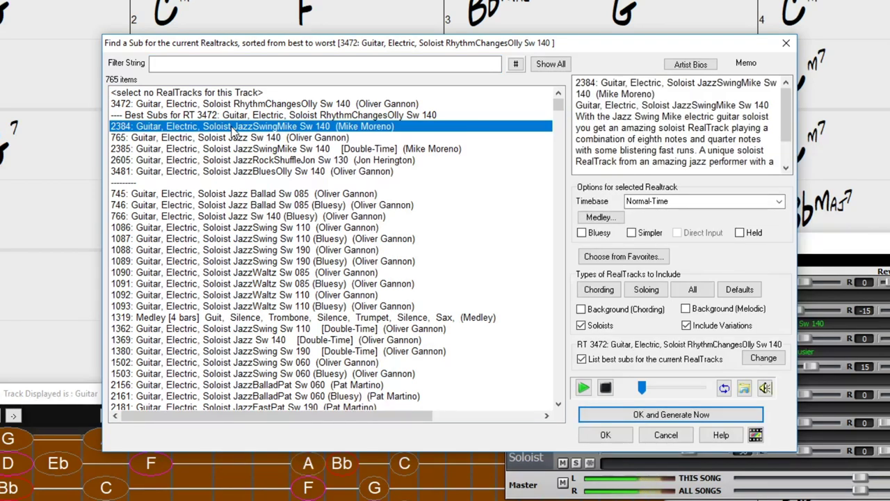
{"action": "left_click", "coordinate": [672, 415]}
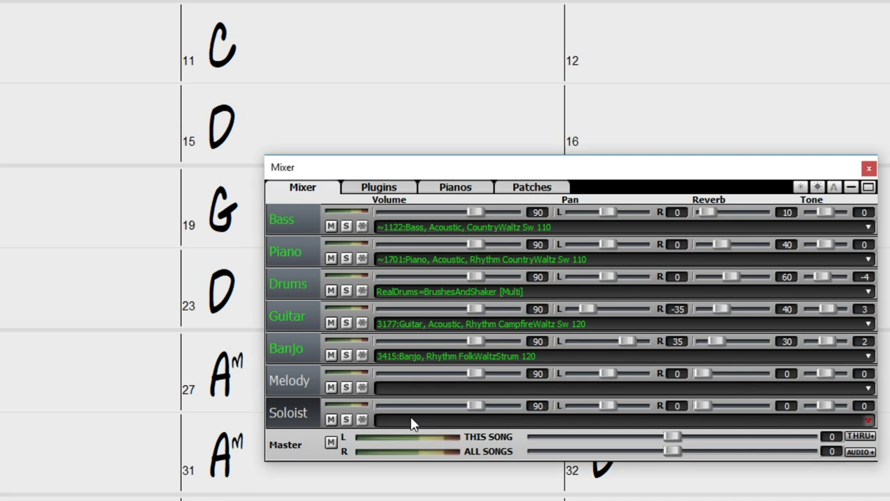
Step: Open the best "All" RealTracks list for the empty Soloist track and exclude Background (Chording) types
{"action": "left_click", "coordinate": [412, 420]}
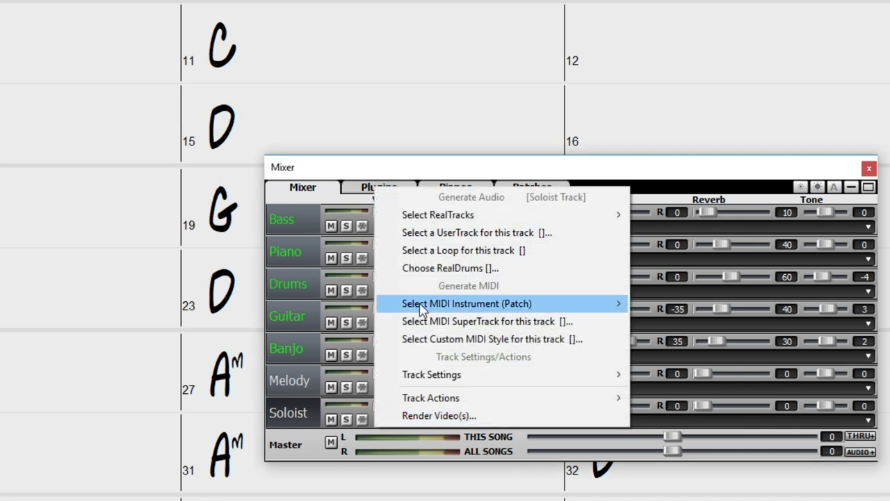
{"action": "mouse_move", "coordinate": [414, 218]}
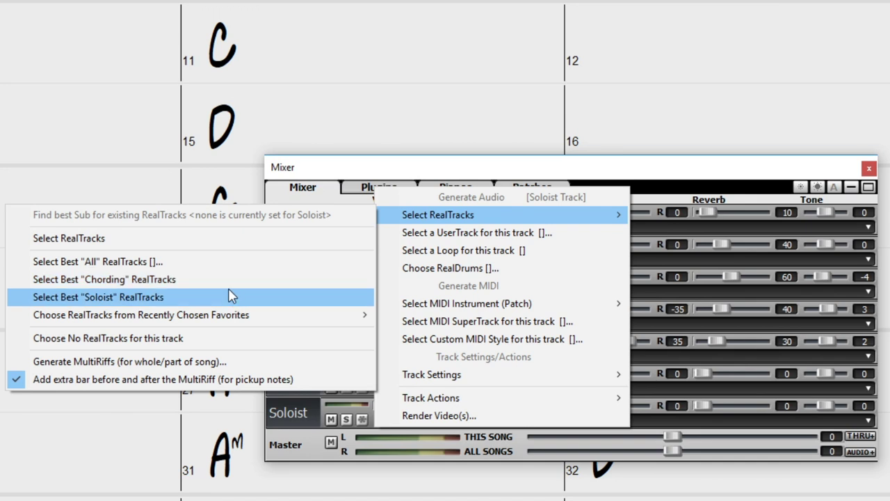
{"action": "left_click", "coordinate": [243, 261]}
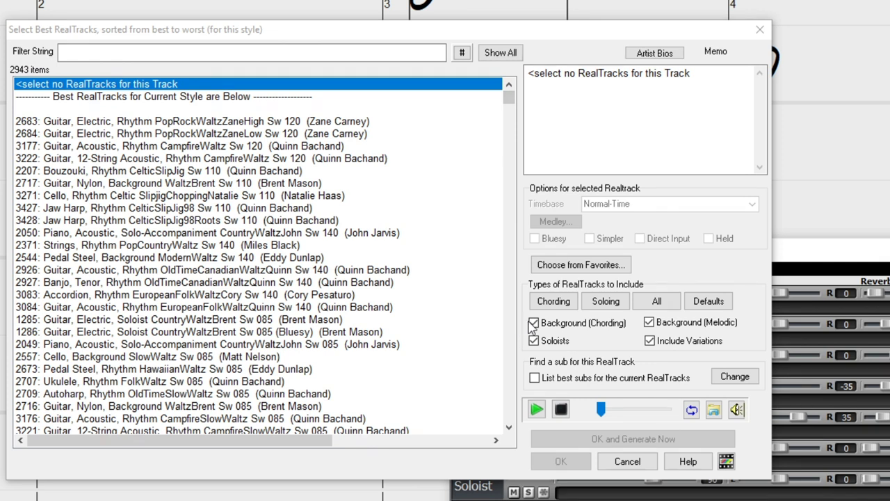
{"action": "left_click", "coordinate": [533, 324]}
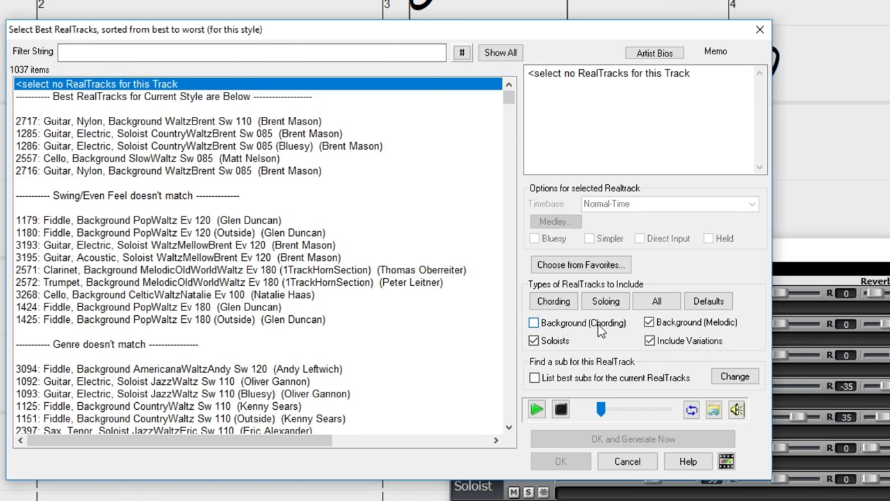
Step: Filter the best RealTracks list by the Guitars instrument family (GM 25-32)
{"action": "left_click", "coordinate": [464, 54]}
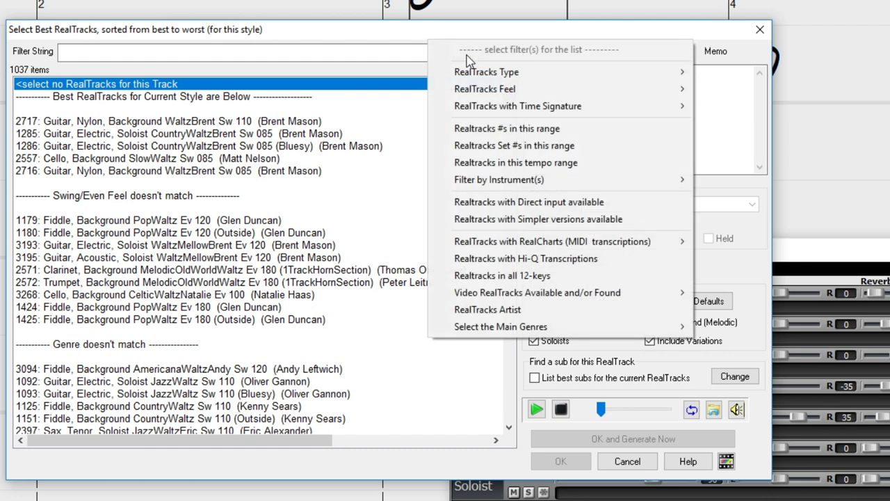
{"action": "mouse_move", "coordinate": [675, 181]}
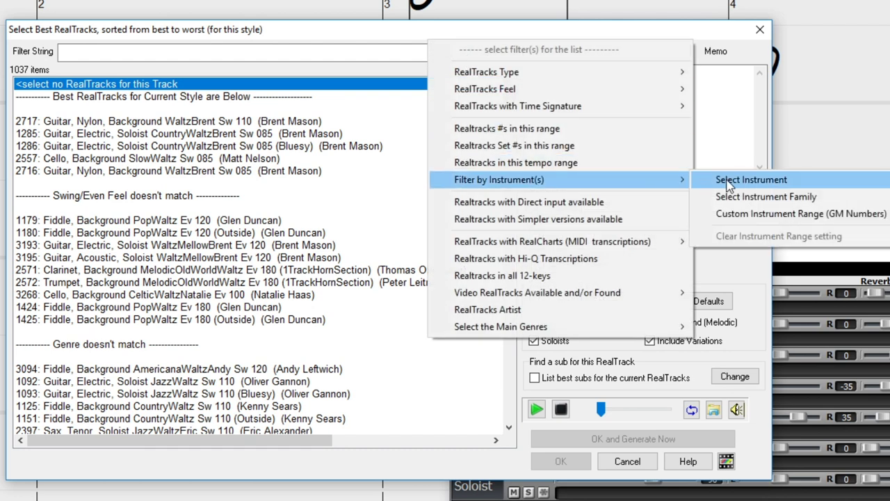
{"action": "left_click", "coordinate": [789, 197]}
{"action": "left_click", "coordinate": [54, 173]}
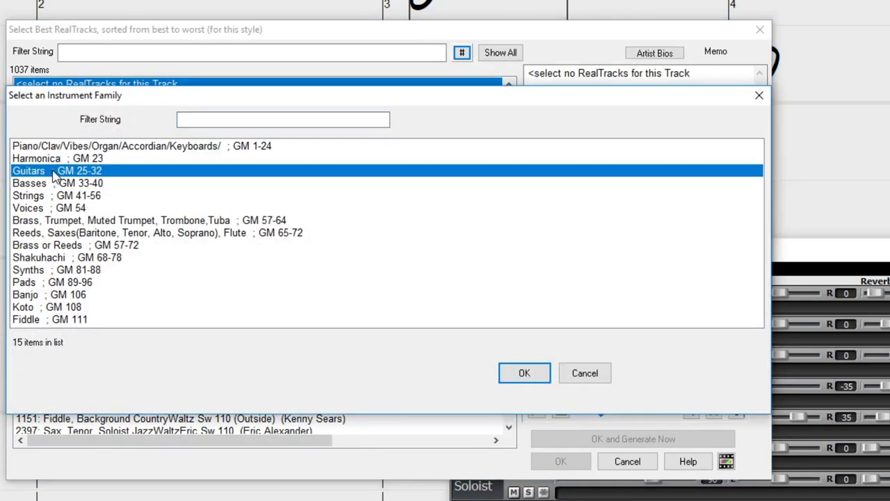
{"action": "left_click", "coordinate": [542, 379]}
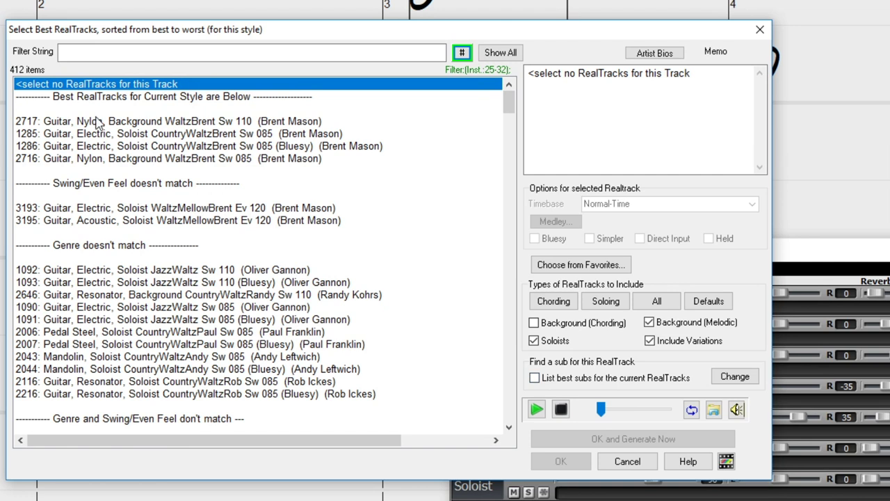
Step: List the best substitutes for "2717: Guitar, Nylon, Background WaltzBrent Sw 110" and select "3137: Guitar, Resonator, Background FolkShuffleSyncEddyDelay Sw 120"
{"action": "left_click", "coordinate": [162, 123]}
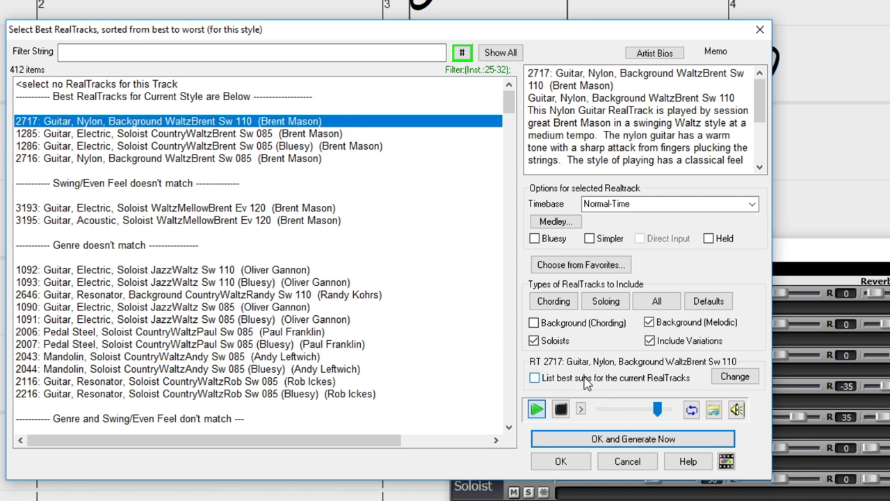
{"action": "left_click", "coordinate": [534, 379]}
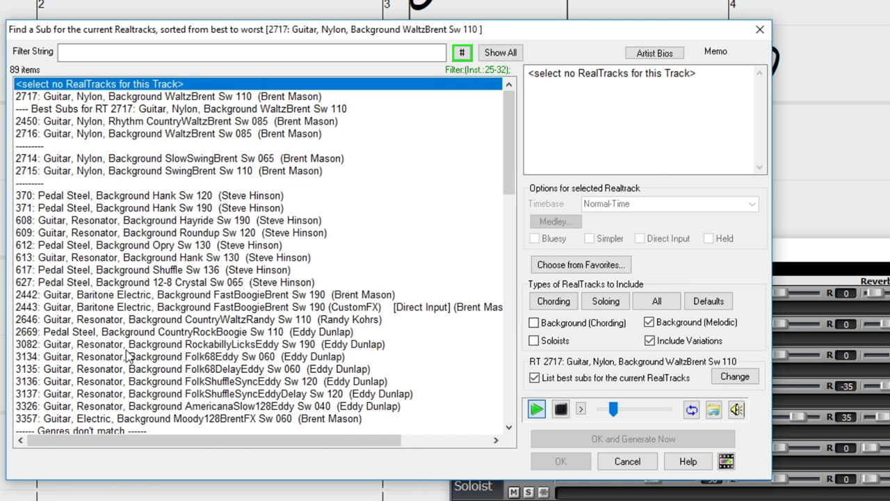
{"action": "left_click", "coordinate": [152, 234]}
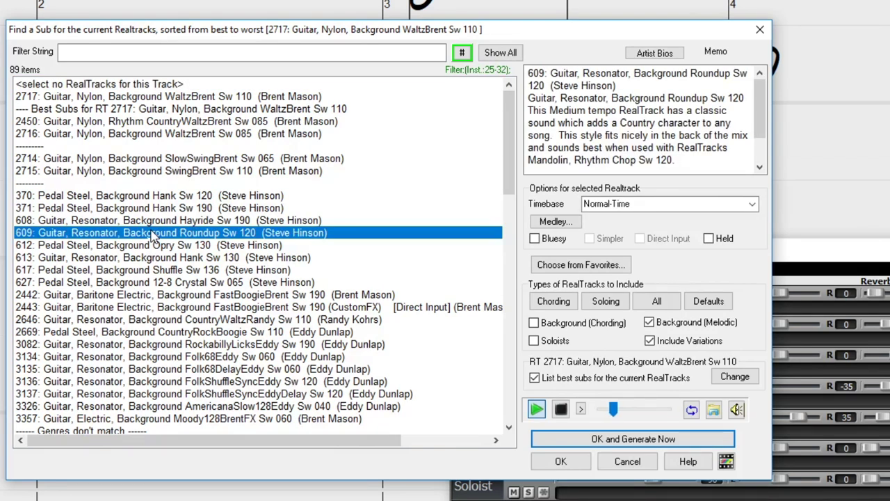
{"action": "left_click", "coordinate": [226, 382]}
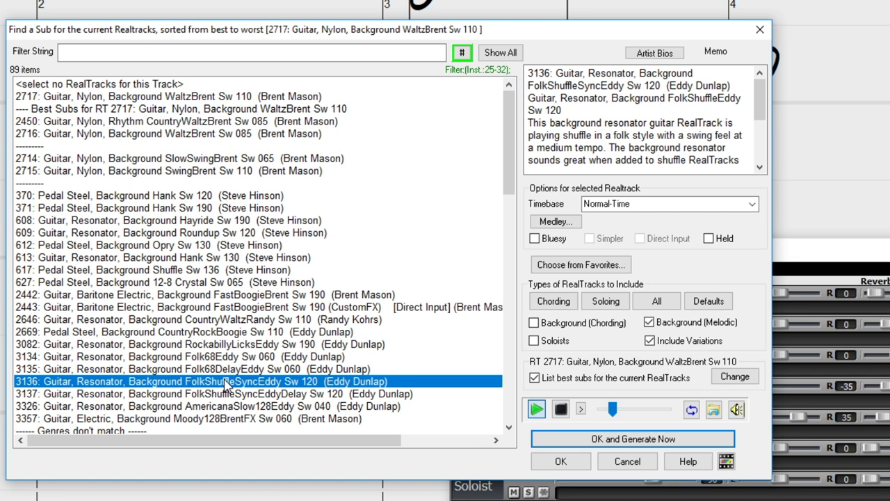
{"action": "left_click", "coordinate": [256, 394]}
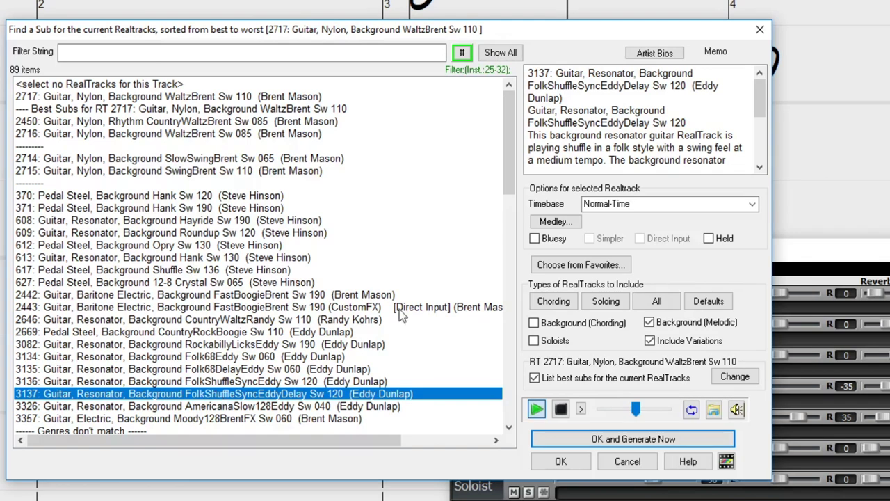
Step: Browse the artist bios for several RealTracks musicians, starting from the selected RealTracks' artist, and close the artist list
{"action": "left_click", "coordinate": [652, 54]}
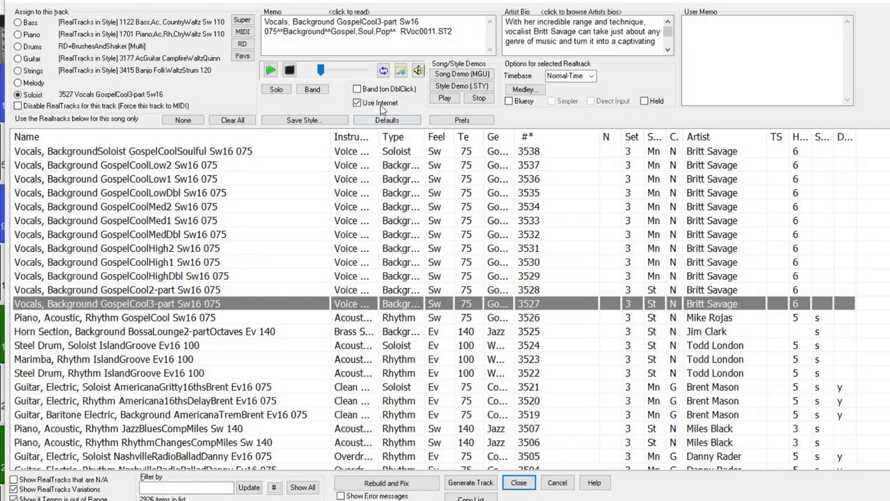
{"action": "left_click", "coordinate": [598, 38]}
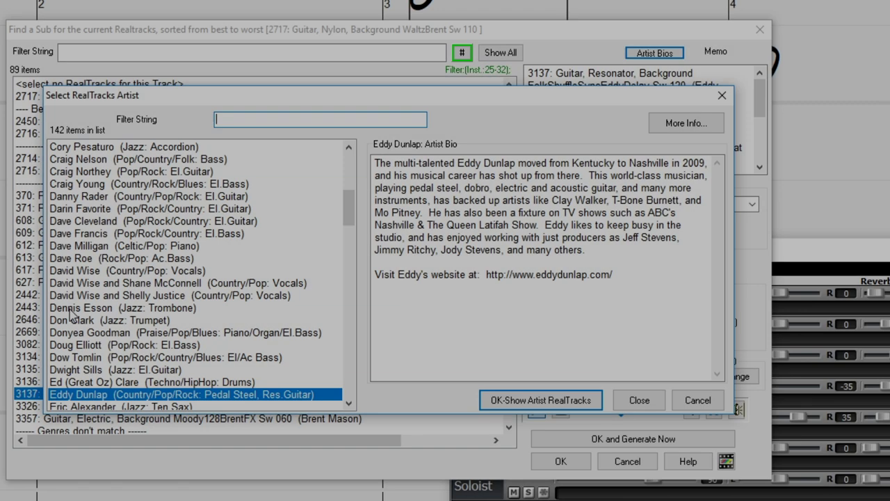
{"action": "left_click", "coordinate": [120, 296]}
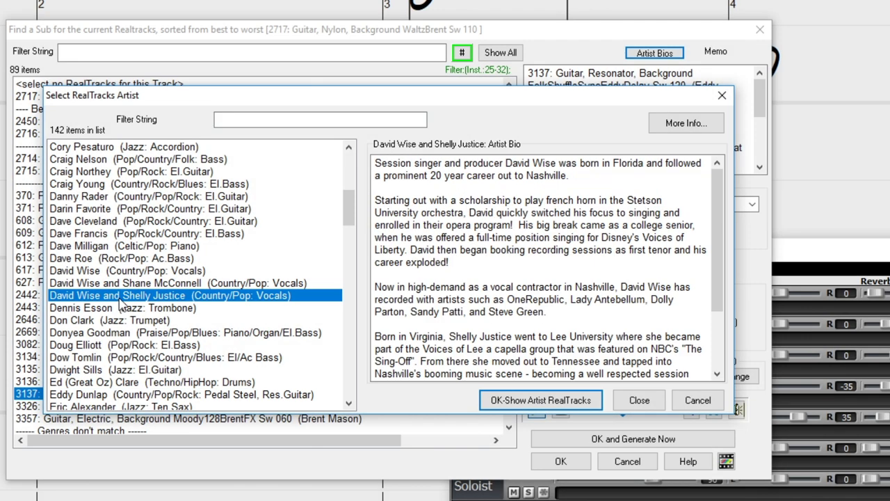
{"action": "left_click", "coordinate": [134, 259]}
{"action": "left_click", "coordinate": [136, 236]}
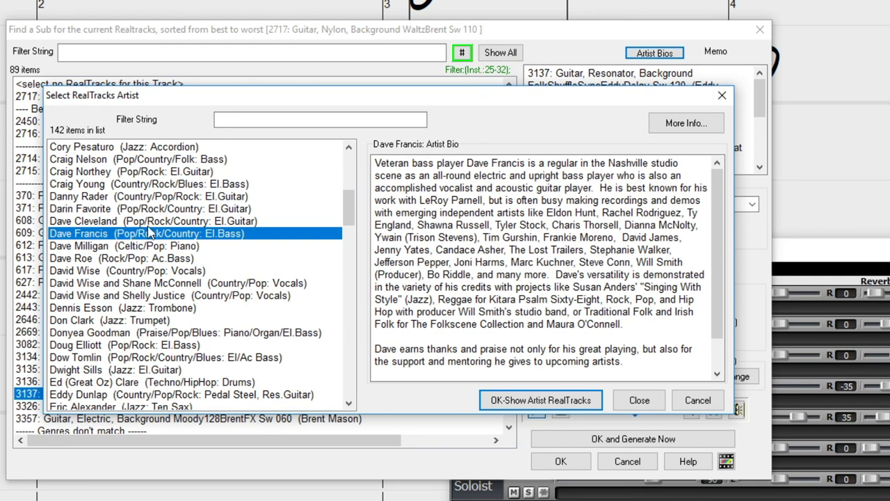
{"action": "left_click", "coordinate": [276, 120]}
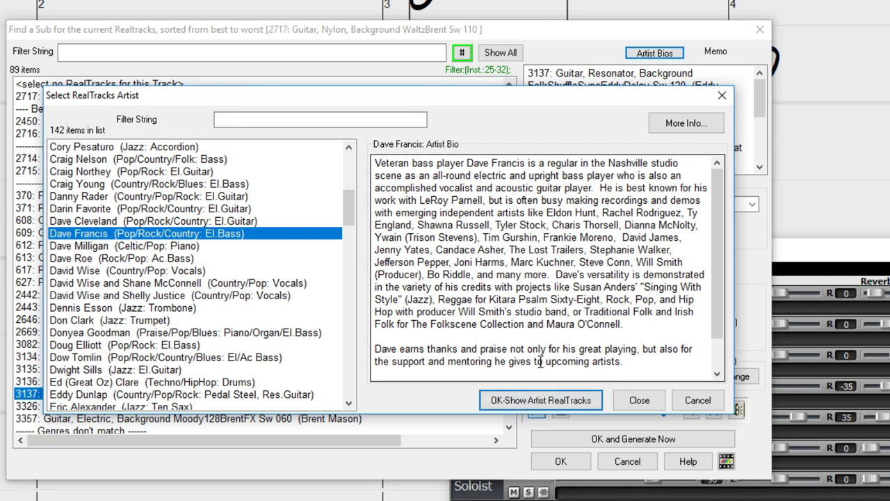
{"action": "left_click", "coordinate": [640, 401]}
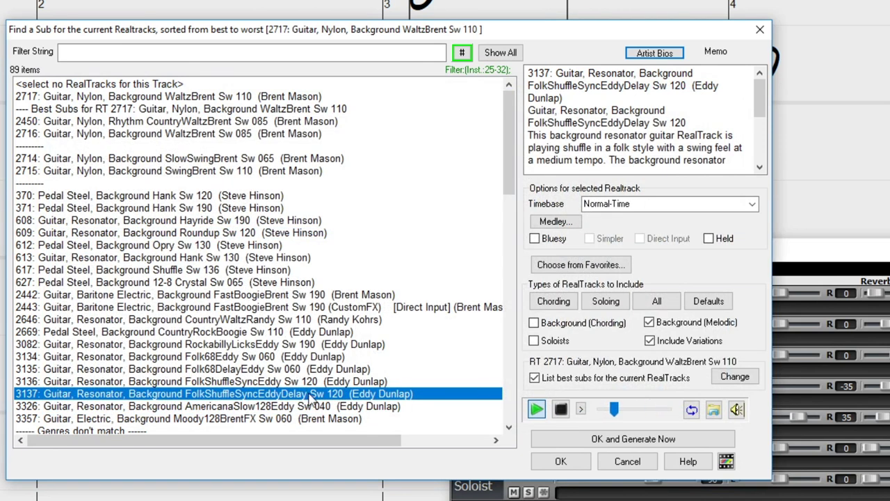
Step: Accept the selected resonator guitar substitute for the Soloist track and generate it
{"action": "left_click", "coordinate": [611, 442]}
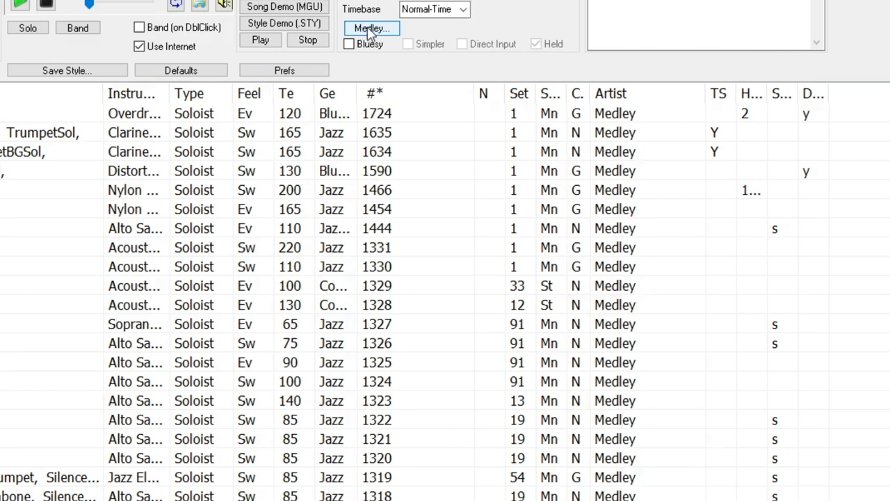
Step: Open the medley settings for the track's String Quartet RealTracks, set all to play simultaneously, and start duplicating it
{"action": "left_click", "coordinate": [376, 32]}
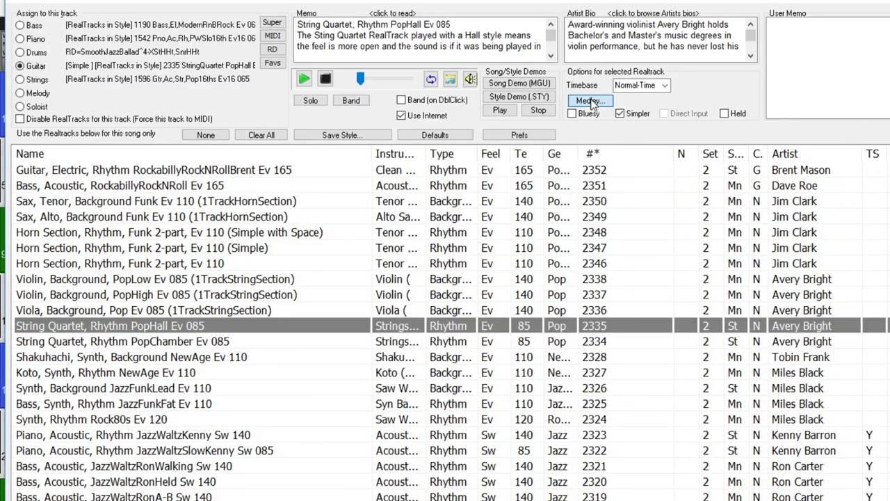
{"action": "left_click", "coordinate": [590, 101]}
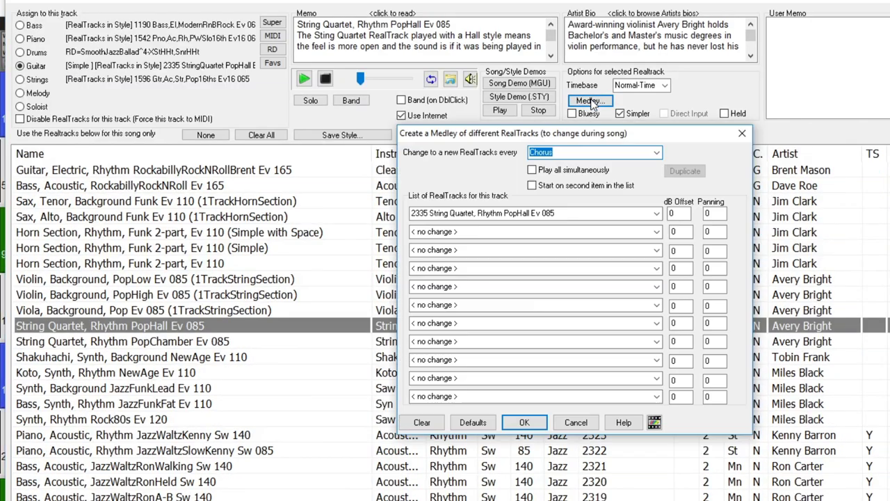
{"action": "left_click", "coordinate": [557, 173]}
{"action": "left_click", "coordinate": [685, 171]}
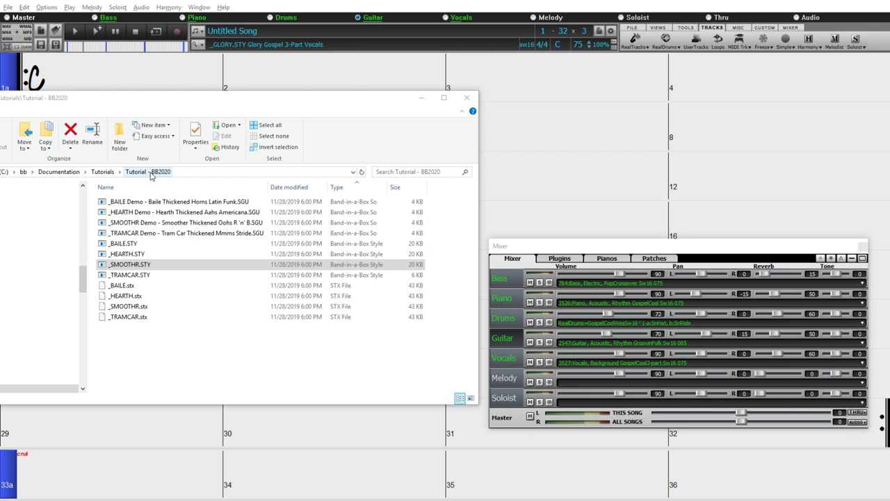
Step: Load the _BAILE, _SMOOTHR and _TRAMCAR demo songs from the Tutorial - BB2020 folder one after another and play each
{"action": "left_click_drag", "start_coordinate": [171, 202], "coordinate": [576, 169]}
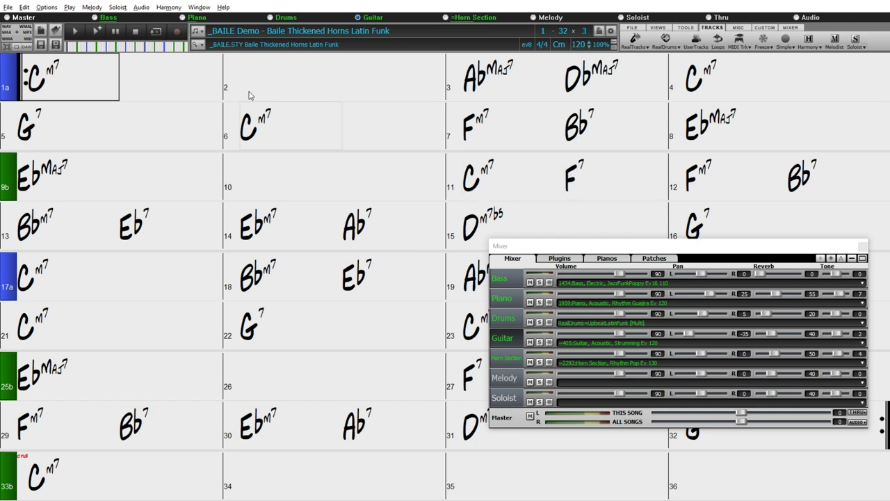
{"action": "left_click", "coordinate": [96, 31]}
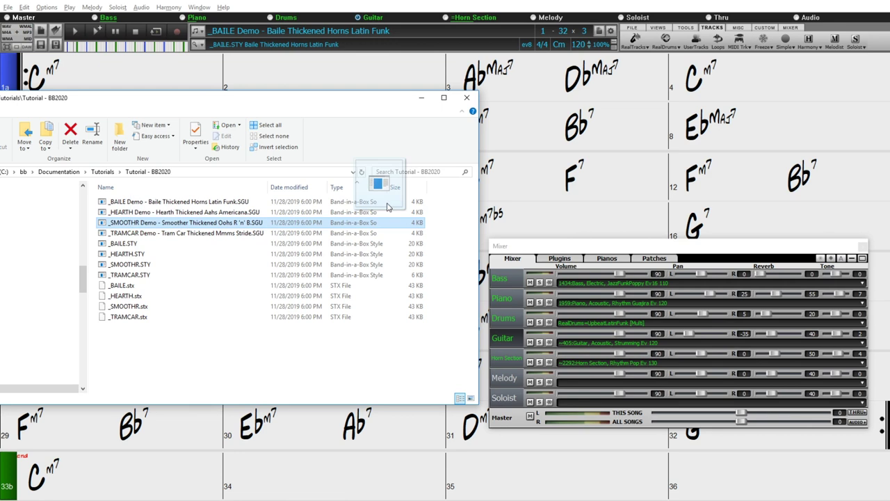
{"action": "left_click_drag", "start_coordinate": [387, 207], "coordinate": [549, 181]}
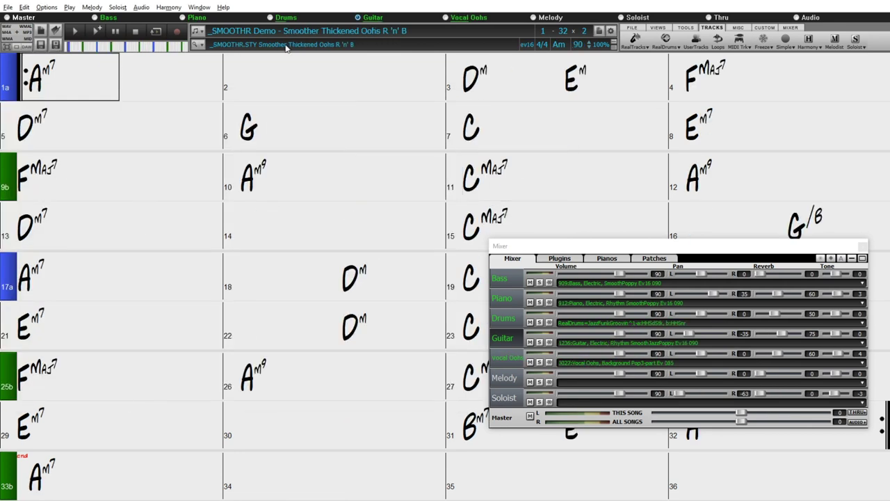
{"action": "left_click", "coordinate": [72, 85]}
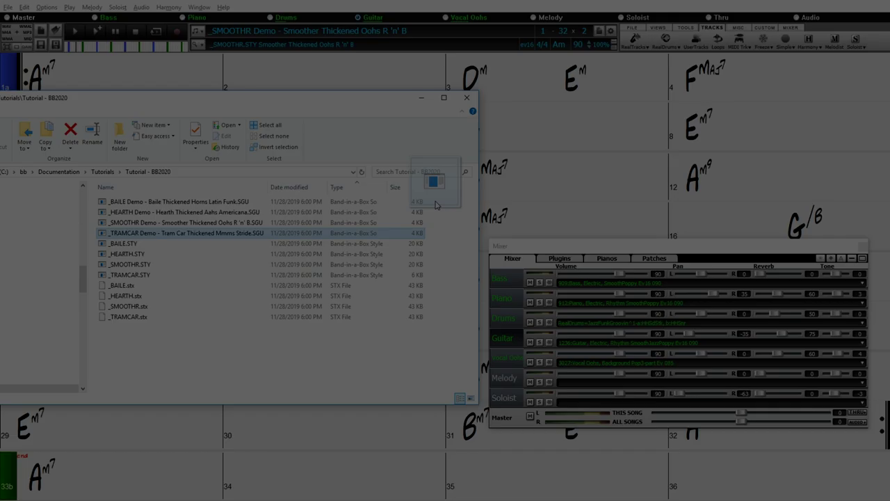
{"action": "left_click_drag", "start_coordinate": [436, 205], "coordinate": [582, 176]}
{"action": "left_click", "coordinate": [96, 32]}
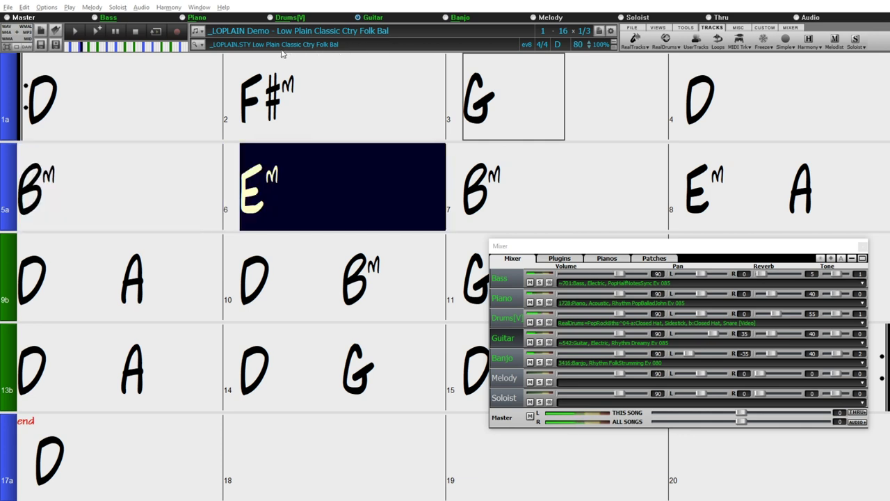
Step: Filter the Melody track's RealTracks by the Voices family (GM 54) and select "Multi[Thickened=5] Vocal Oohs-Aahs, Rhythm Pop3-part Ev 085"
{"action": "left_click", "coordinate": [639, 49]}
{"action": "left_click", "coordinate": [695, 57]}
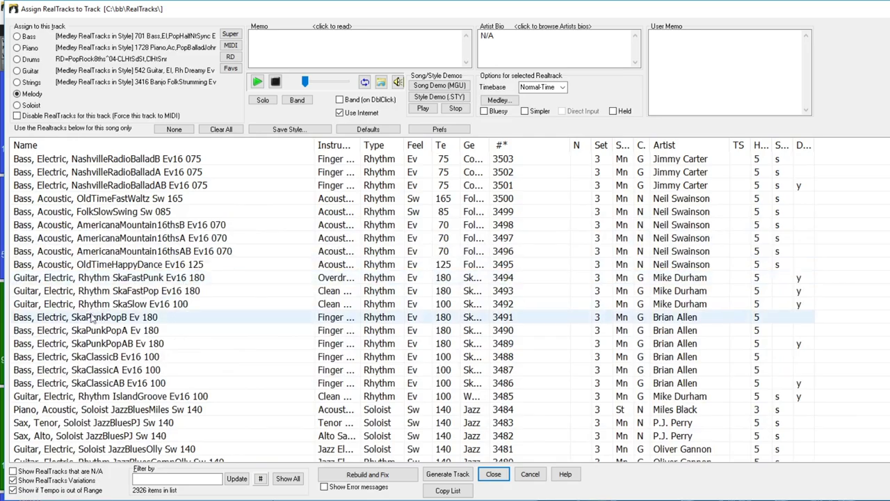
{"action": "left_click", "coordinate": [260, 479]}
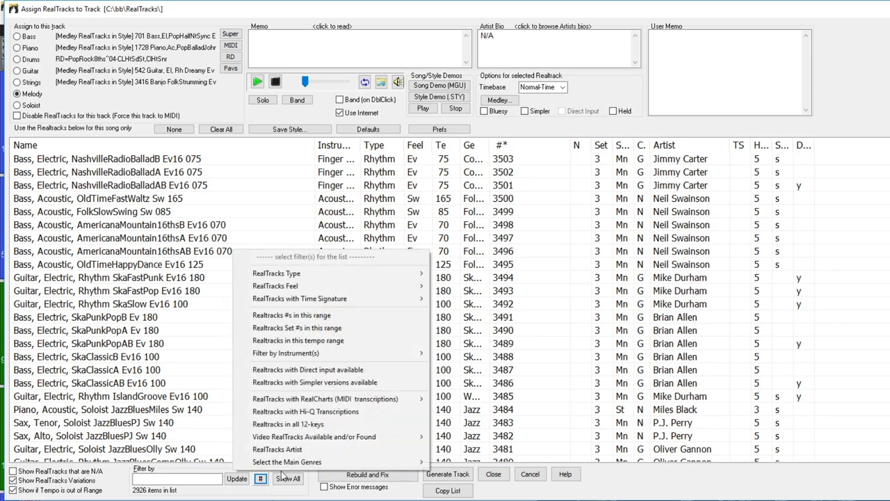
{"action": "mouse_move", "coordinate": [372, 354]}
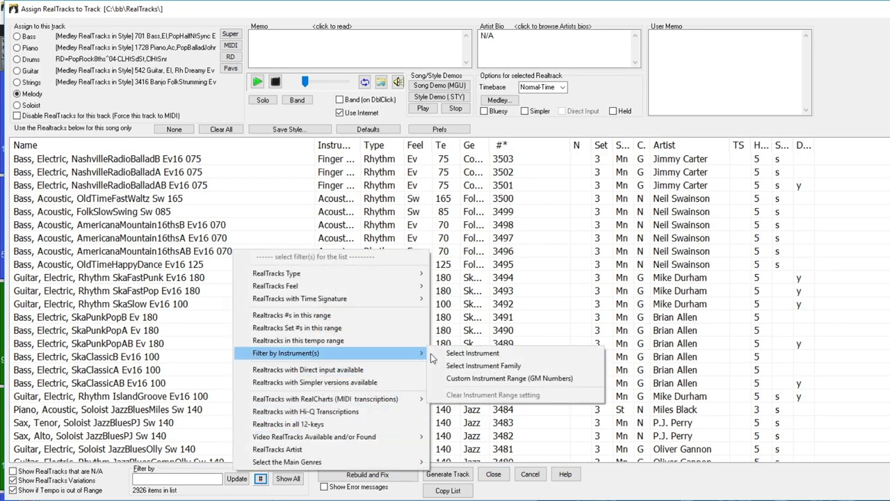
{"action": "left_click", "coordinate": [507, 366]}
{"action": "left_click", "coordinate": [310, 267]}
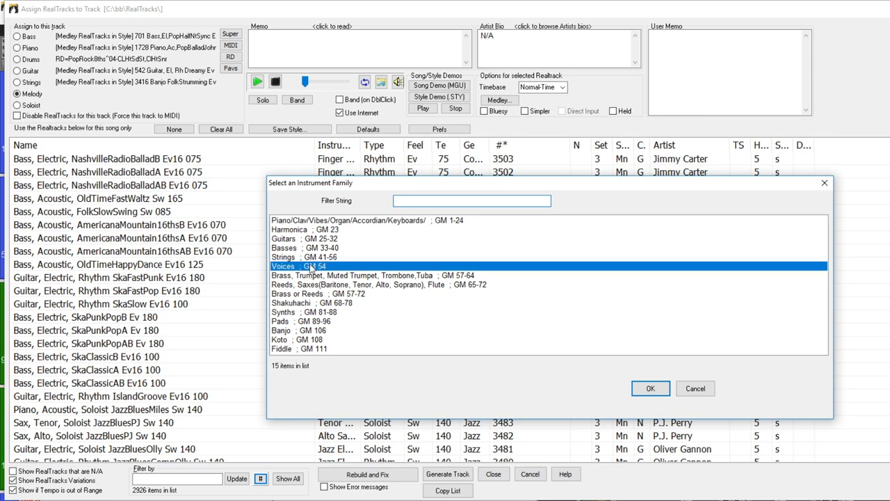
{"action": "left_click", "coordinate": [649, 388]}
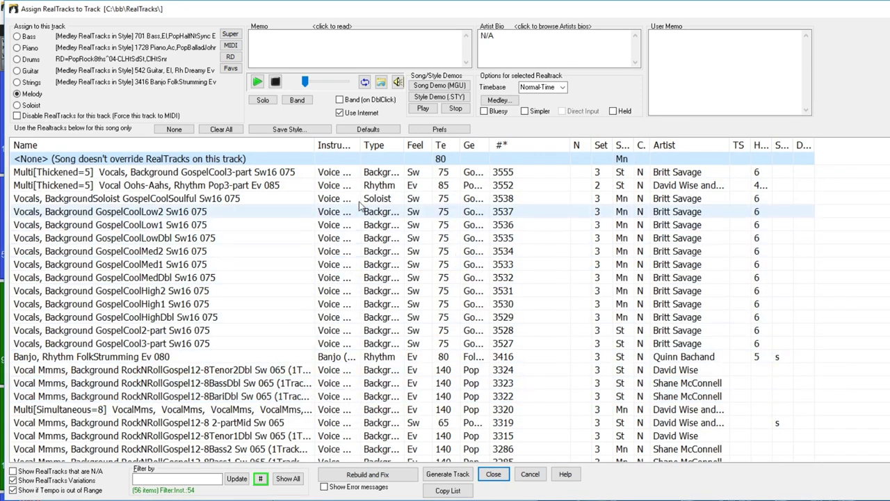
{"action": "left_click", "coordinate": [163, 187]}
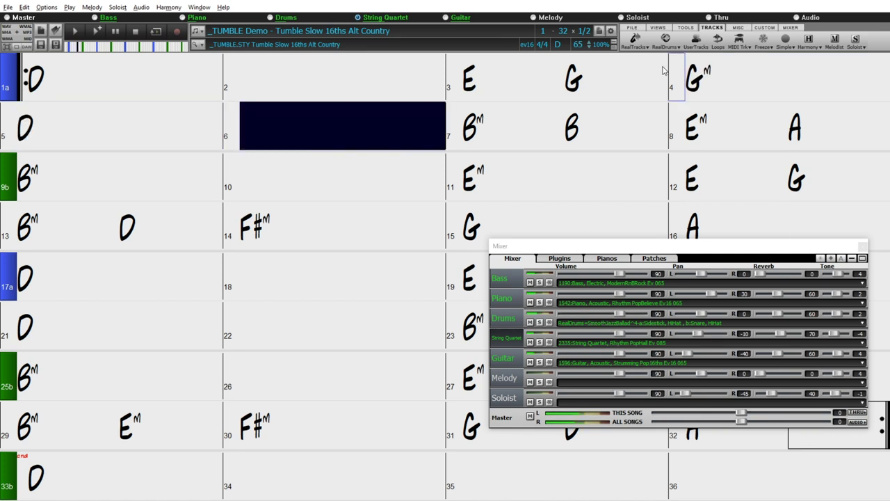
Step: In the String Quartet track's medley, set all RealTracks to play simultaneously and add 4 duplicates of "2335 String Quartet, Rhythm PopHall Ev 085"
{"action": "left_click", "coordinate": [636, 41]}
{"action": "left_click", "coordinate": [642, 61]}
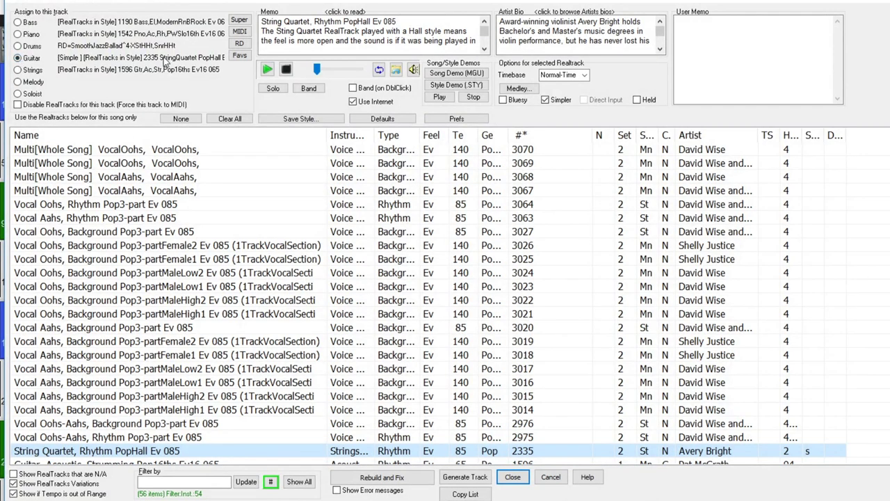
{"action": "left_click", "coordinate": [526, 92]}
{"action": "left_click", "coordinate": [469, 150]}
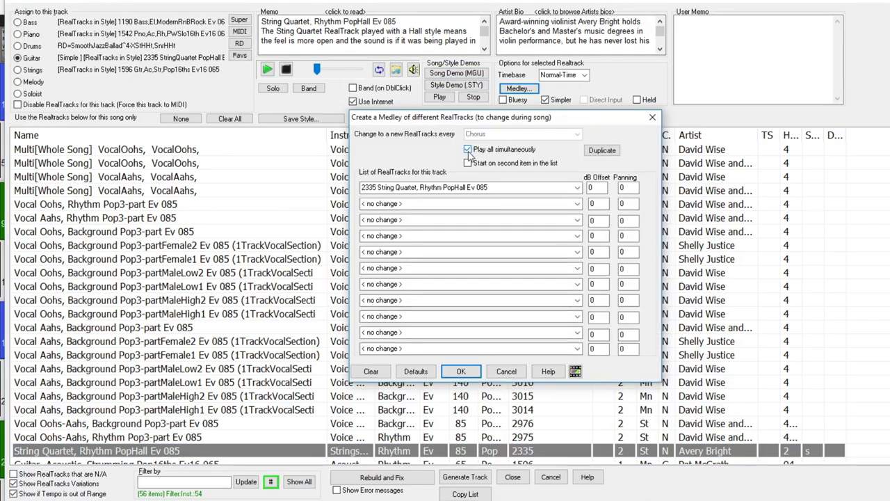
{"action": "left_click", "coordinate": [602, 151]}
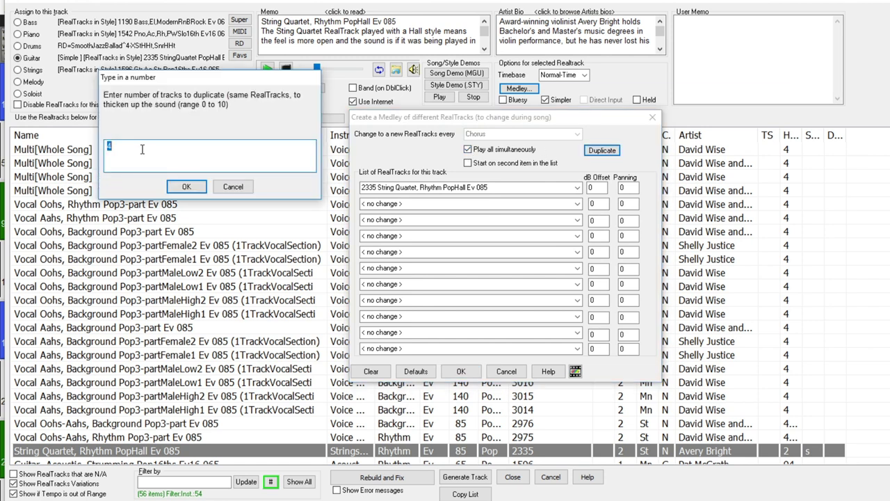
{"action": "type", "text": "4"}
{"action": "left_click", "coordinate": [186, 186]}
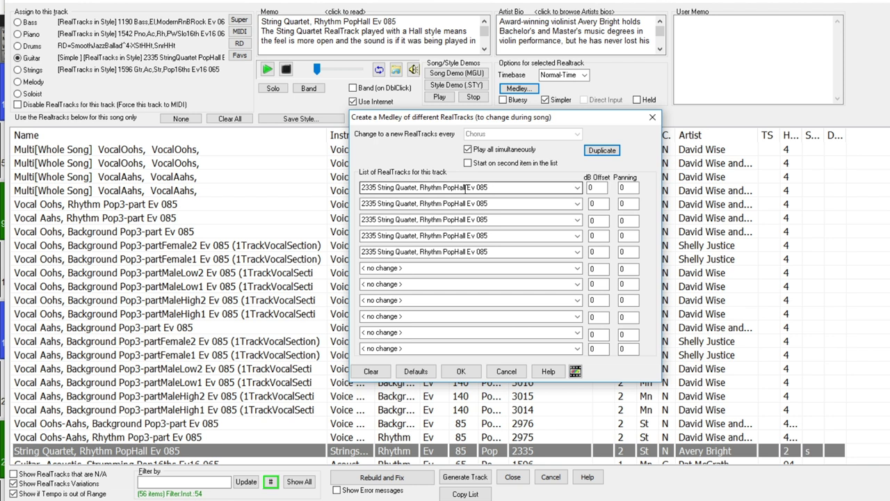
Step: Set the dB offset of all five String Quartet entries in the medley to -8
{"action": "key", "text": "Tab"}
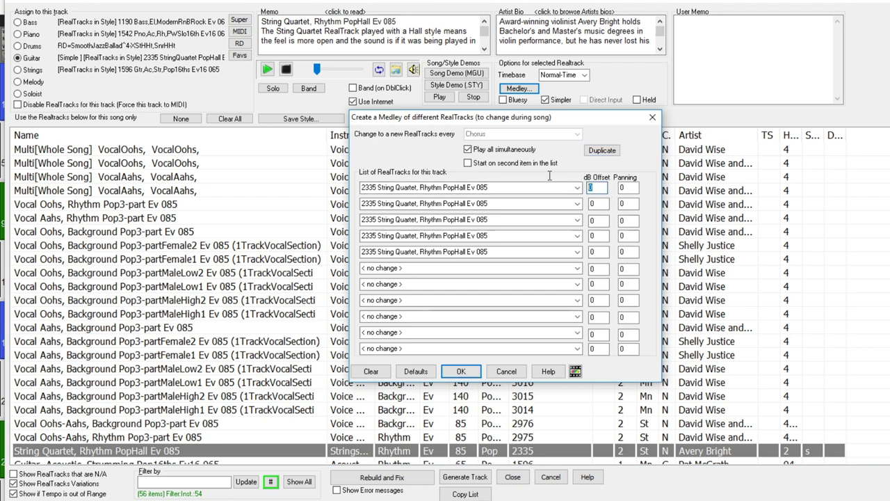
{"action": "type", "text": "-8"}
{"action": "left_click", "coordinate": [597, 203]}
{"action": "type", "text": "-8"}
{"action": "left_click", "coordinate": [597, 220]}
{"action": "type", "text": "-8"}
{"action": "left_click", "coordinate": [595, 235]}
{"action": "type", "text": "-8"}
{"action": "left_click", "coordinate": [602, 252]}
{"action": "type", "text": "-8"}
{"action": "key", "text": "Delete"}
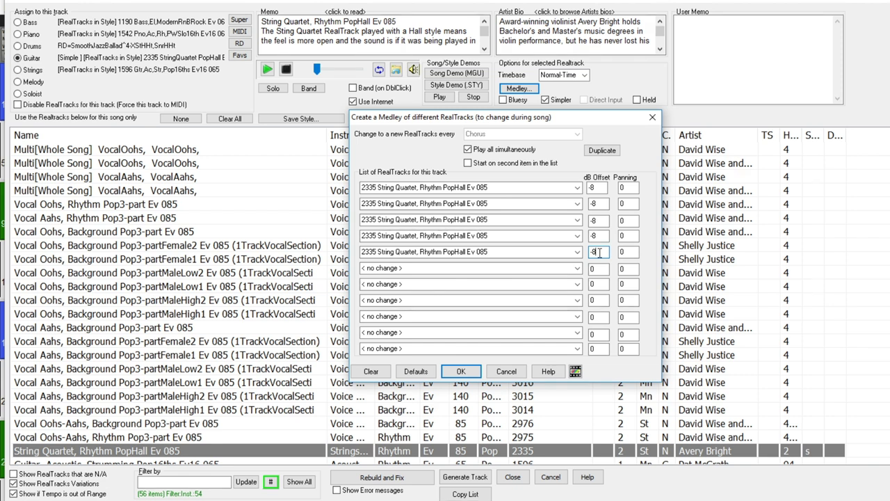
Step: Pan the first, second, fourth and fifth String Quartet entries to -15, -8, 8 and 15, and accept the medley
{"action": "double_click", "coordinate": [629, 186]}
{"action": "type", "text": "-15"}
{"action": "double_click", "coordinate": [628, 203]}
{"action": "type", "text": "-8"}
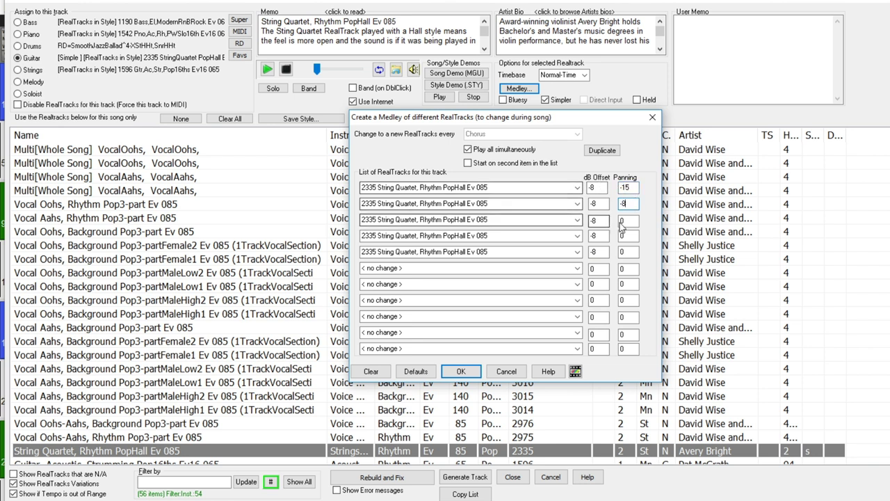
{"action": "double_click", "coordinate": [628, 235]}
{"action": "type", "text": "8"}
{"action": "double_click", "coordinate": [628, 251]}
{"action": "type", "text": "15"}
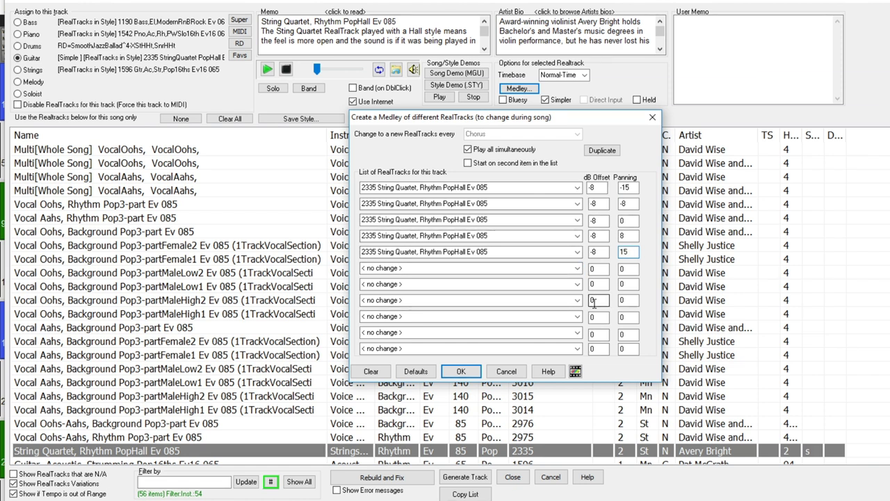
{"action": "left_click", "coordinate": [462, 370]}
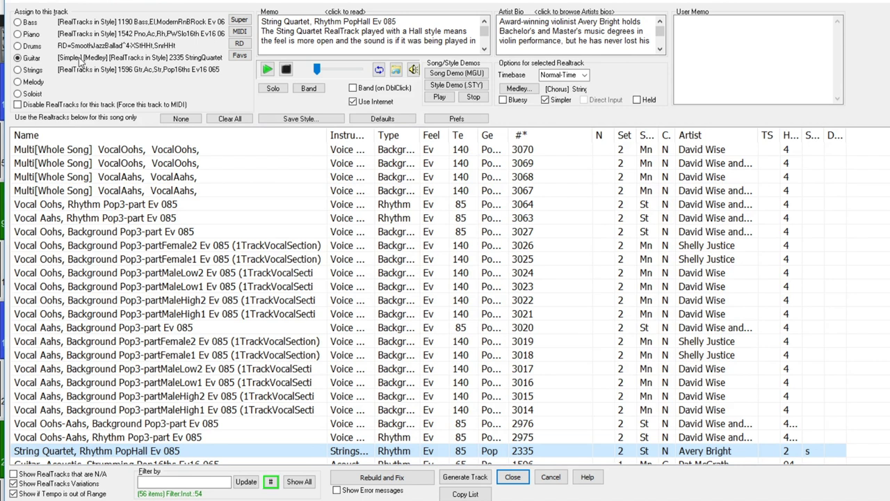
Step: In the Strings track's medley, set all RealTracks to play simultaneously and add 2 duplicates of "1596 Guitar, Acoustic, Strumming Pop16ths Ev16 065"
{"action": "left_click", "coordinate": [39, 71]}
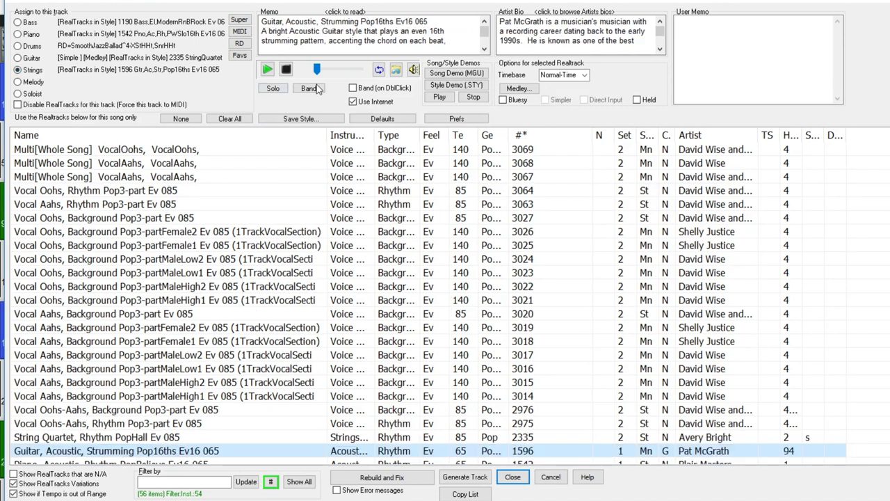
{"action": "left_click", "coordinate": [517, 89]}
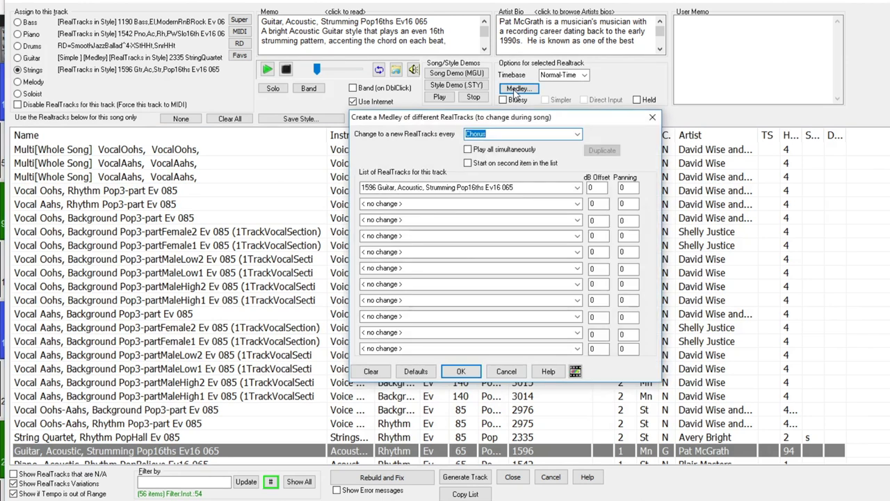
{"action": "left_click", "coordinate": [470, 150]}
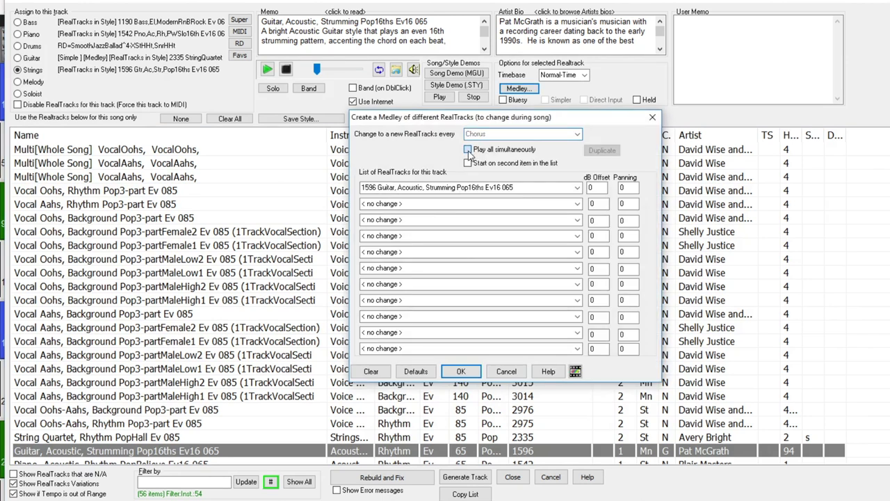
{"action": "left_click", "coordinate": [598, 153]}
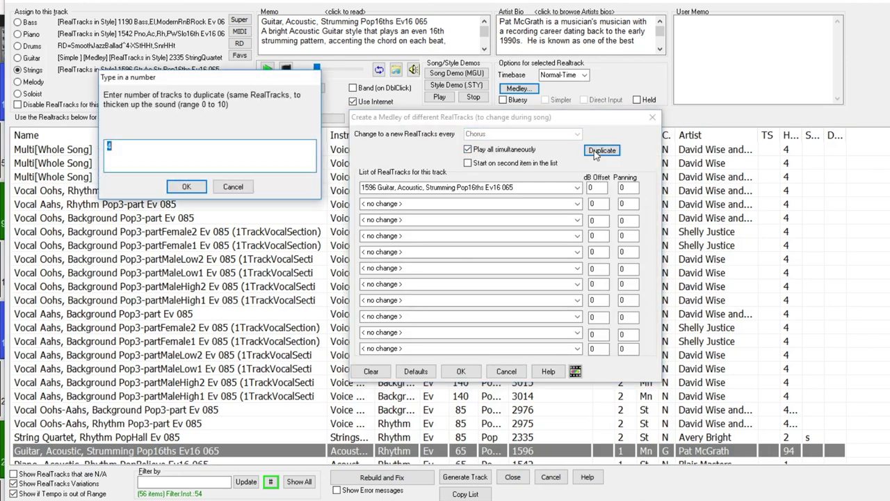
{"action": "type", "text": "2"}
{"action": "key", "text": "Return"}
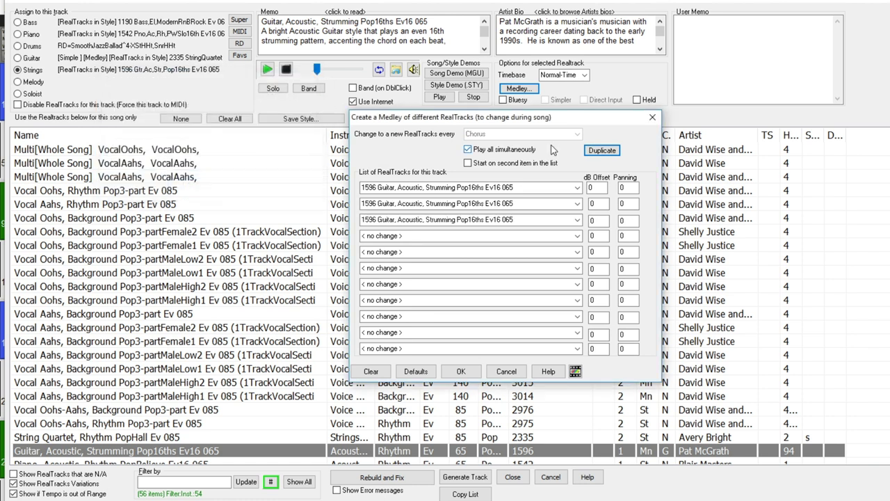
Step: Set the three guitar entries' dB offsets to -5, pan the first to -10 and the third to 10, and accept the RealTracks assignments
{"action": "key", "text": "Tab"}
{"action": "key", "text": "Tab"}
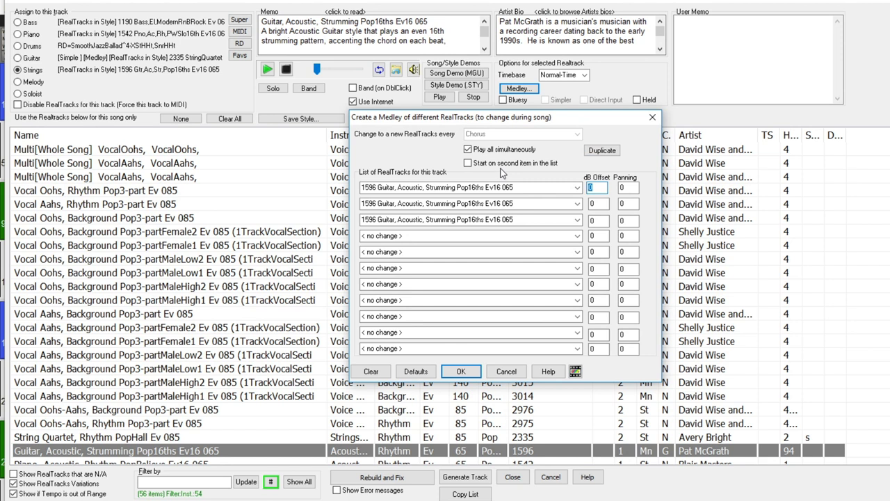
{"action": "type", "text": "-5"}
{"action": "key", "text": "Tab"}
{"action": "type", "text": "-5"}
{"action": "key", "text": "Tab"}
{"action": "type", "text": "-5"}
{"action": "key", "text": "Tab"}
{"action": "type", "text": "-10"}
{"action": "left_click", "coordinate": [629, 220]}
{"action": "type", "text": "10"}
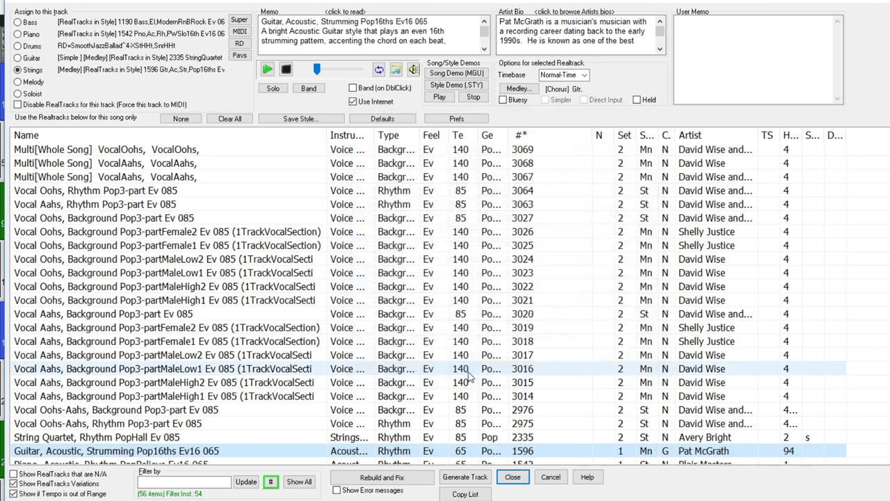
{"action": "left_click", "coordinate": [513, 477]}
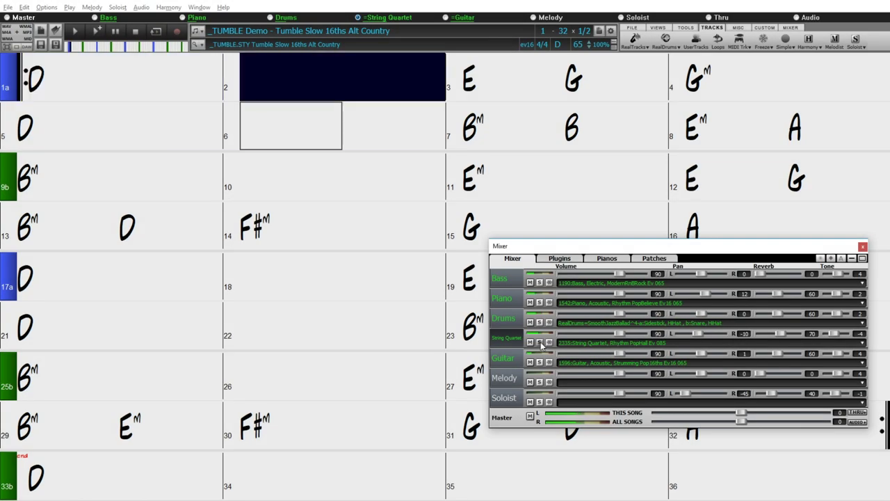
Step: Audition the thickened String Quartet and Guitar tracks one at a time by soloing each during playback
{"action": "left_click", "coordinate": [539, 342]}
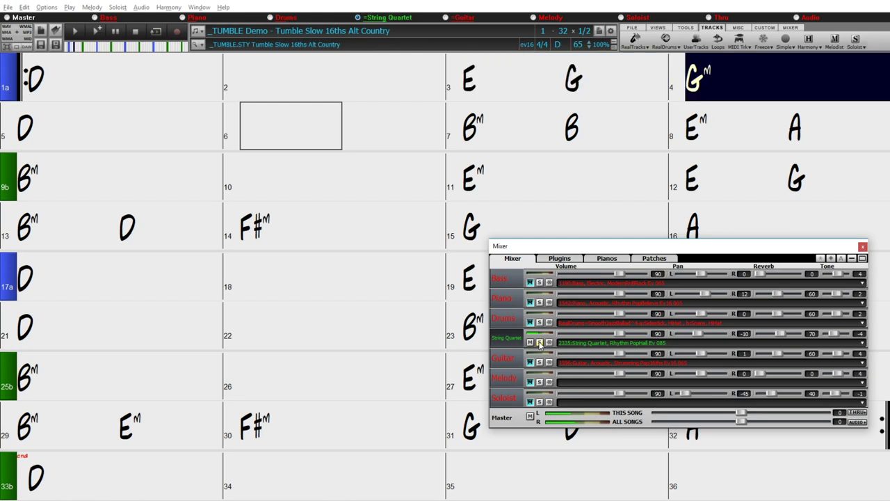
{"action": "left_click", "coordinate": [540, 342]}
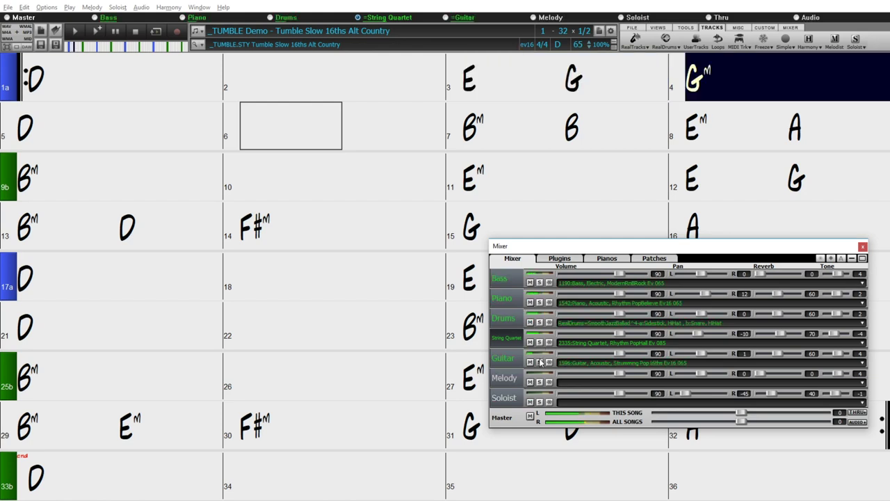
{"action": "left_click", "coordinate": [539, 362]}
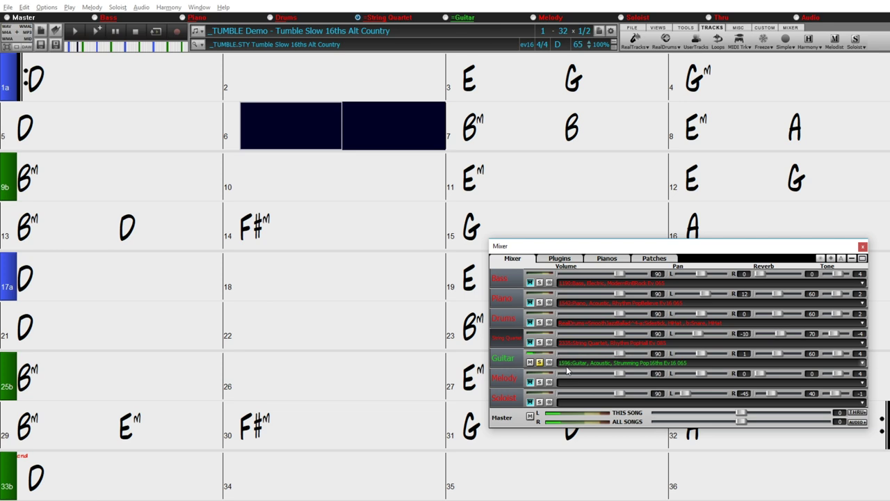
{"action": "left_click", "coordinate": [539, 362]}
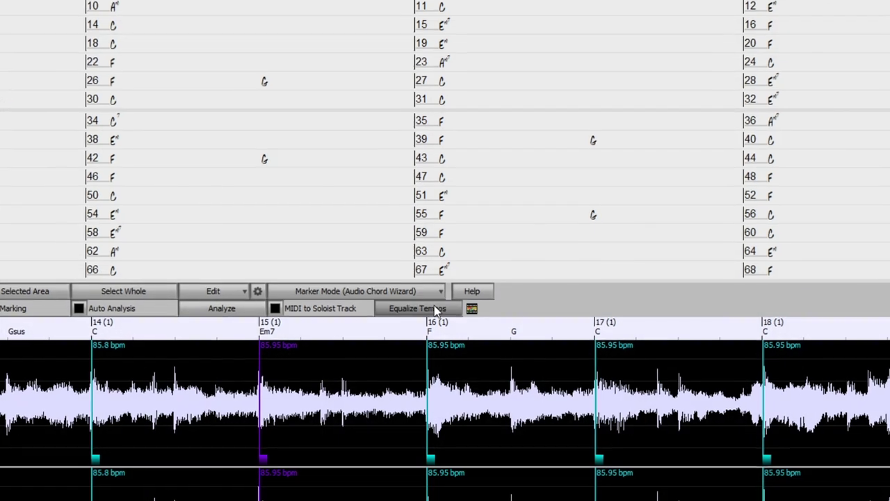
Step: Equalize the tempos of the entire song to 85 bpm
{"action": "left_click", "coordinate": [430, 309]}
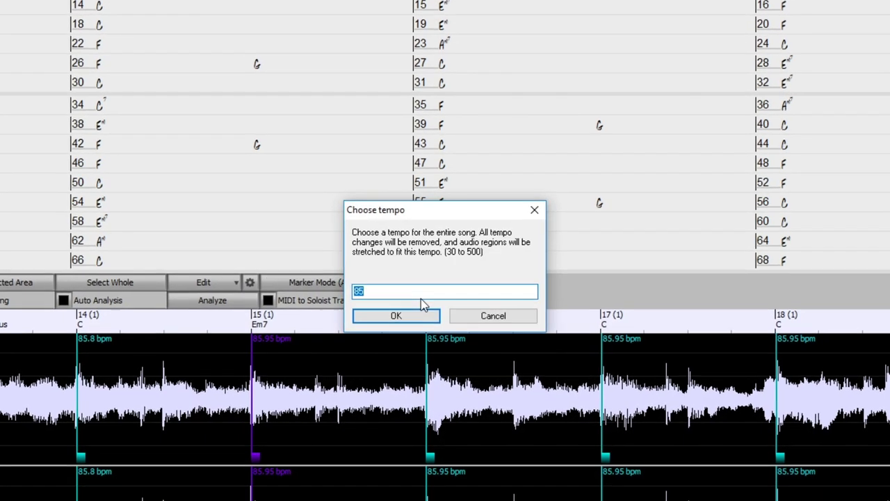
{"action": "left_click", "coordinate": [422, 310]}
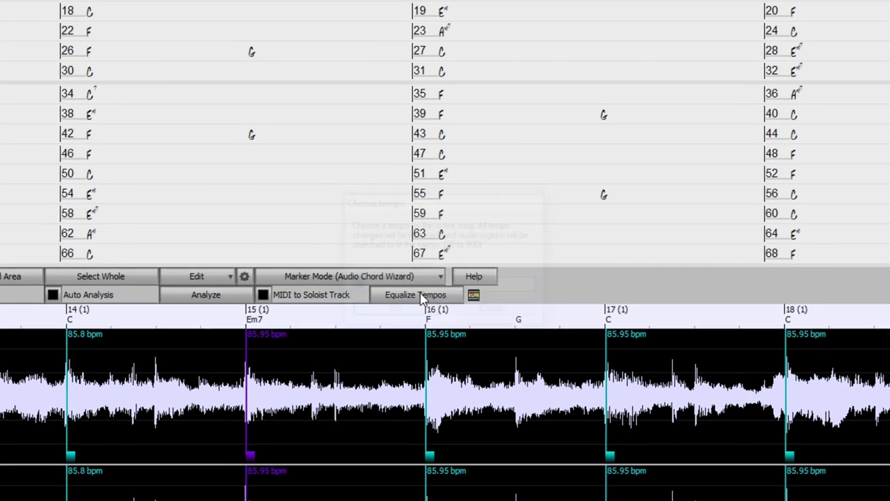
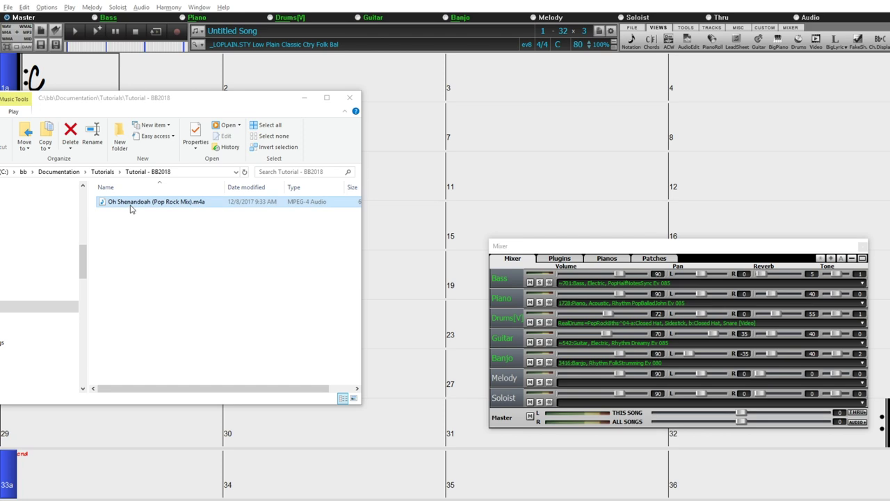
Step: Load "Oh Shenandoah (Pop Rock Mix).m4a" into a new song and open it in the Audio Chord Wizard
{"action": "left_click_drag", "start_coordinate": [132, 206], "coordinate": [495, 185]}
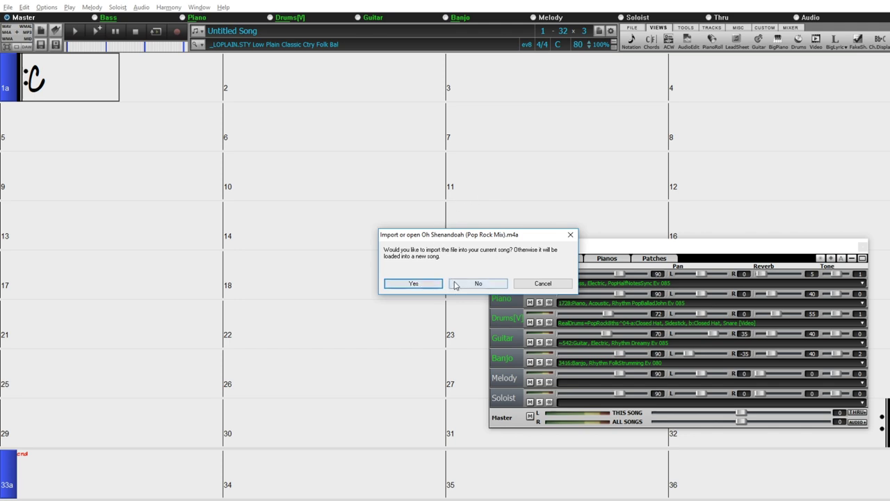
{"action": "left_click", "coordinate": [479, 283]}
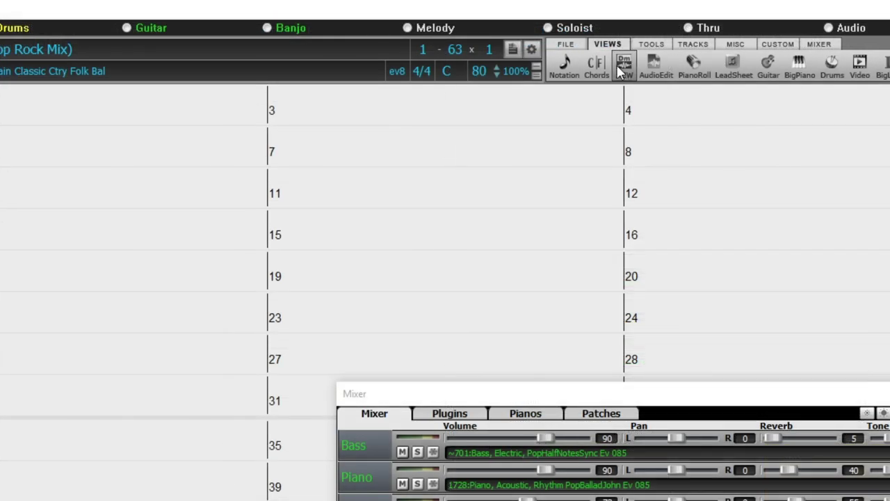
{"action": "left_click", "coordinate": [624, 68]}
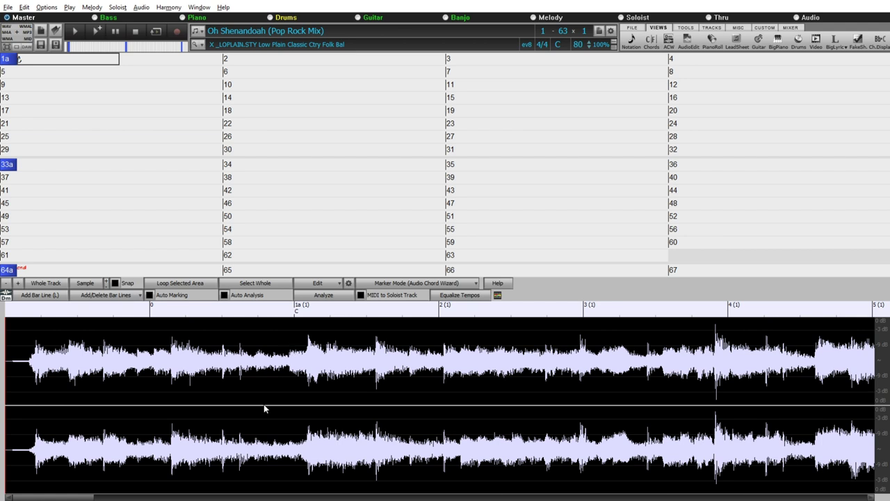
Step: Play the beginning of the audio and add a bar line at the first downbeat, where the music starts
{"action": "left_click", "coordinate": [9, 368]}
{"action": "key", "text": "space"}
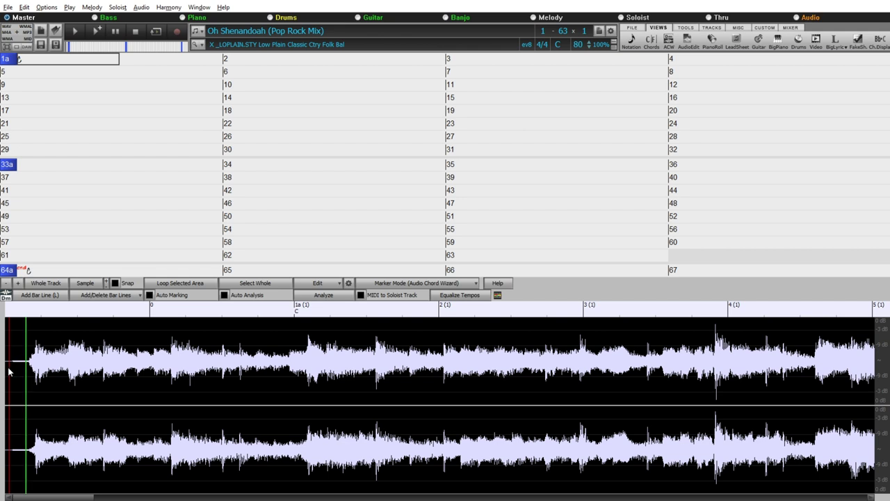
{"action": "key", "text": "space"}
{"action": "left_click", "coordinate": [36, 349]}
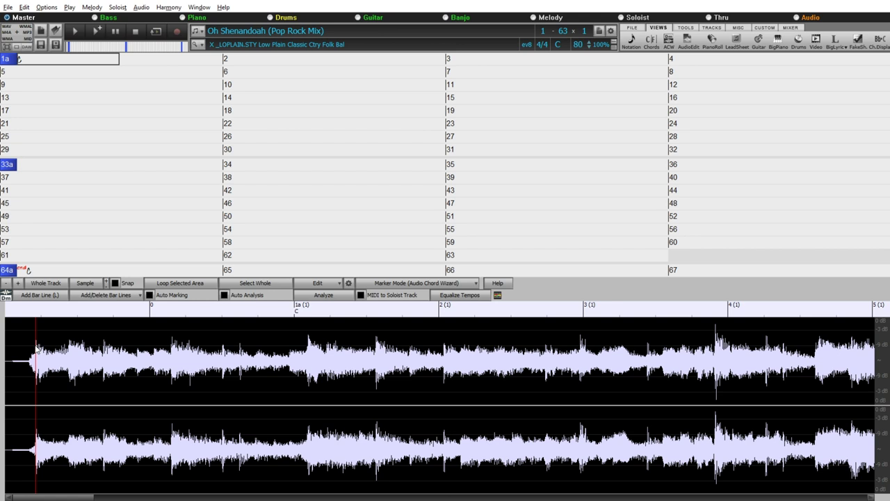
{"action": "left_click", "coordinate": [35, 297]}
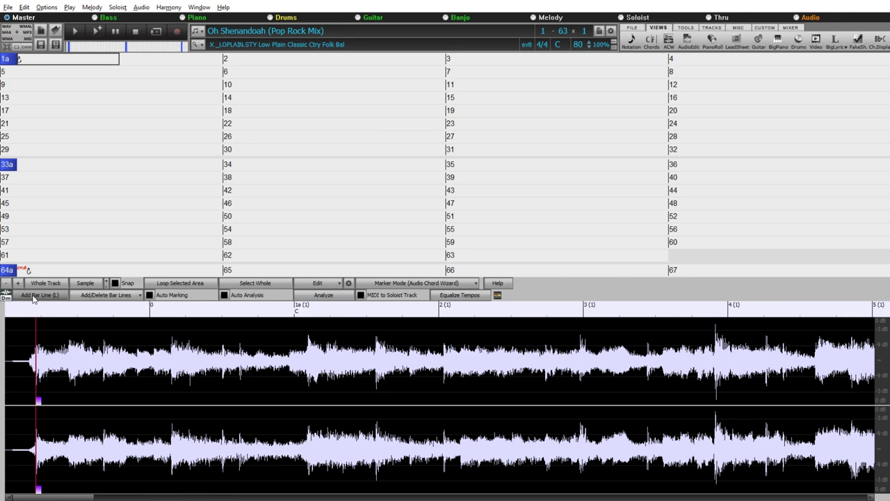
Step: Play the audio from before the first bar line and mark the next three bar lines on their downbeats during playback
{"action": "left_click", "coordinate": [16, 355]}
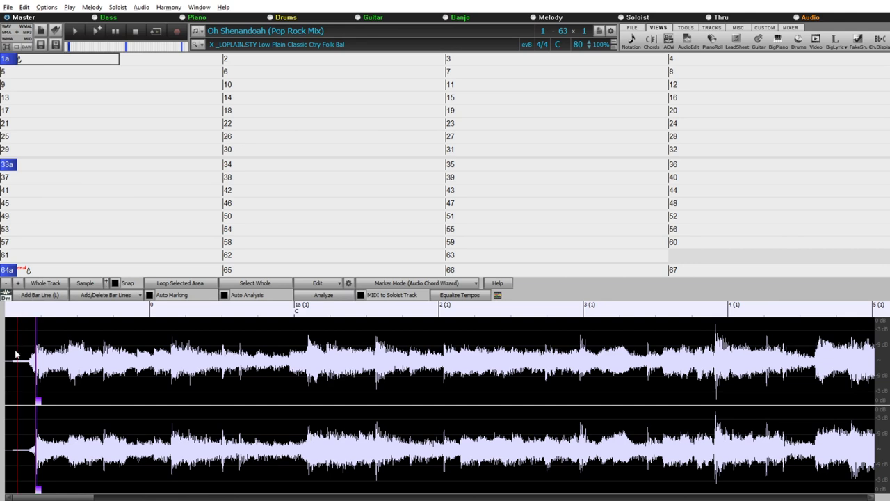
{"action": "key", "text": "space"}
{"action": "key", "text": "l"}
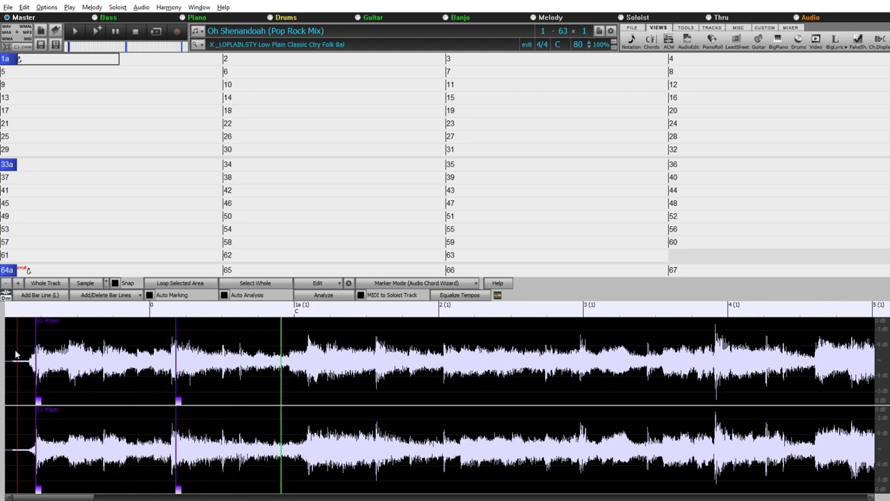
{"action": "key", "text": "l"}
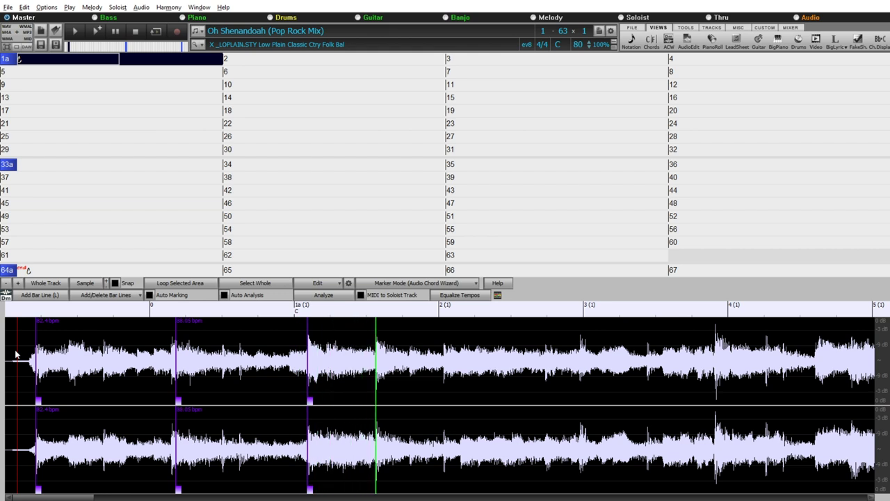
{"action": "key", "text": "l"}
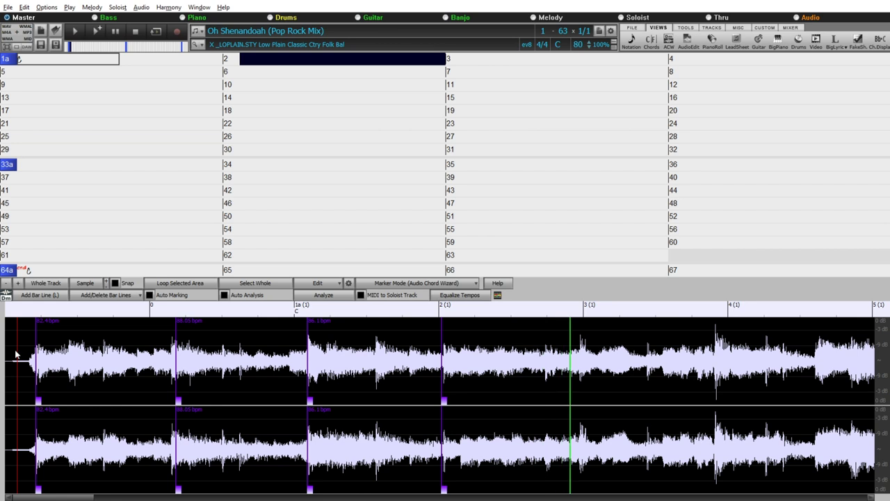
{"action": "key", "text": "space"}
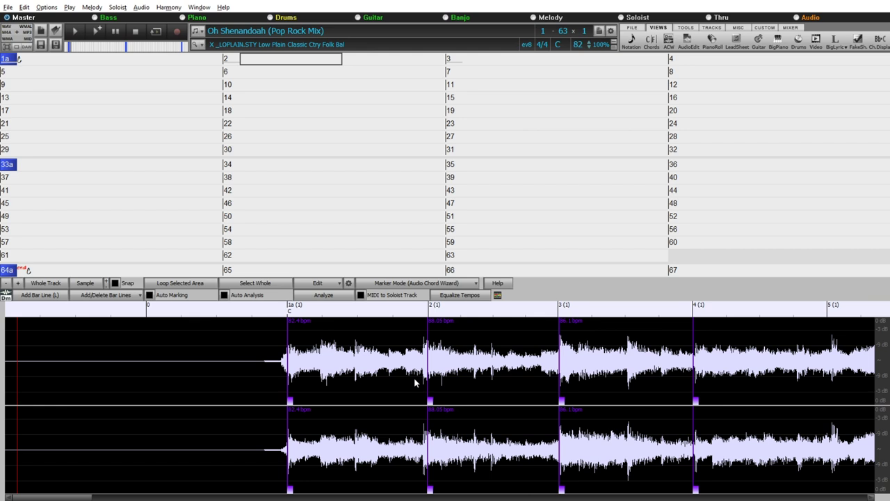
Step: Align the markers with the waveform peaks by moving bar 2's line slightly earlier and bar 4's line slightly later
{"action": "left_click_drag", "start_coordinate": [431, 402], "coordinate": [426, 405]}
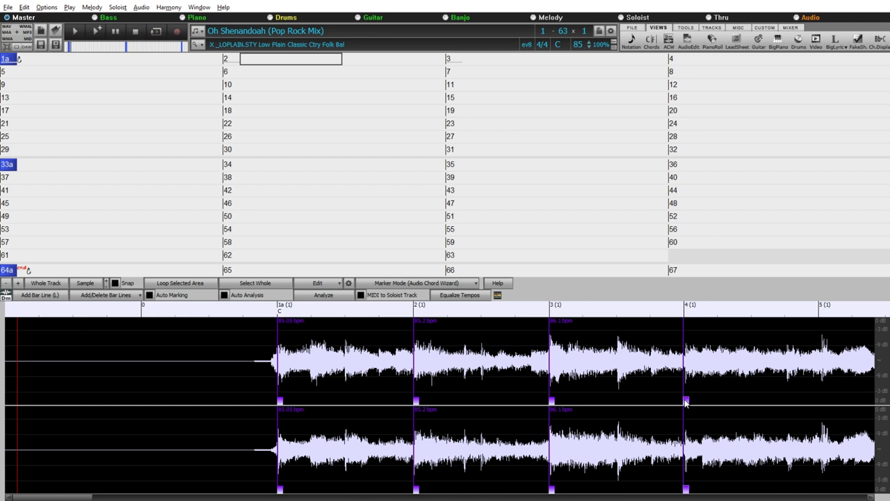
{"action": "left_click_drag", "start_coordinate": [686, 402], "coordinate": [687, 402]}
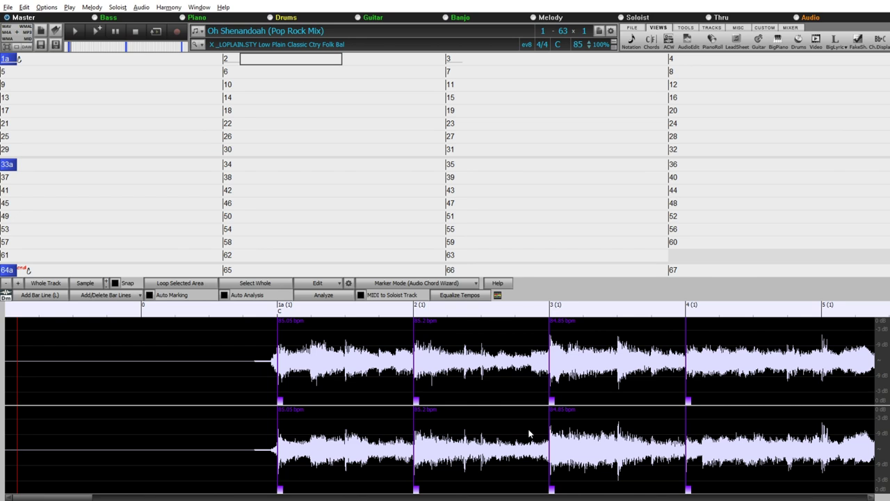
{"action": "right_click", "coordinate": [553, 491]}
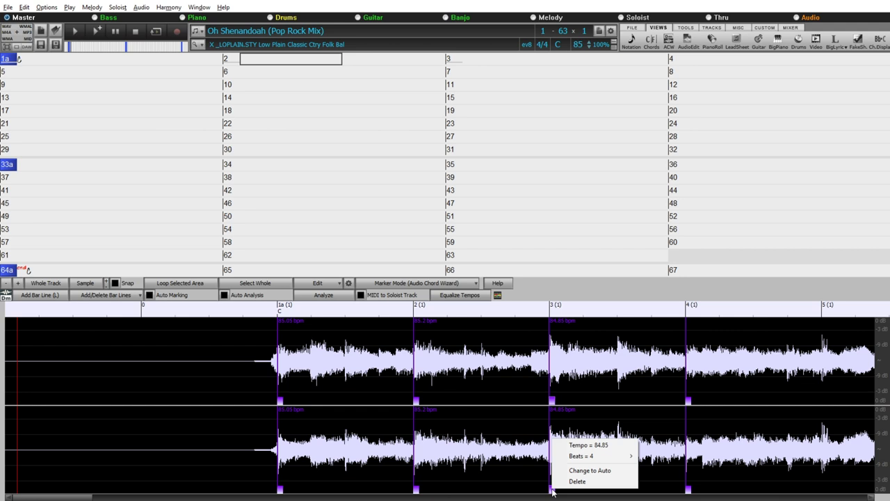
{"action": "left_click", "coordinate": [534, 449]}
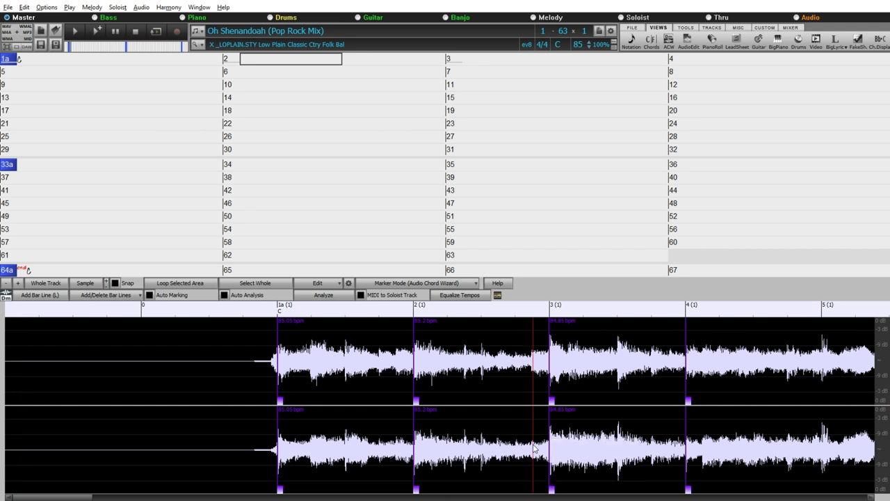
Step: Turn on Auto Marking for the remaining bars, then move the bar 15 line slightly earlier onto its peak and fix it as a manual marker
{"action": "scroll", "coordinate": [269, 396], "scroll_direction": "down", "scroll_amount": 5}
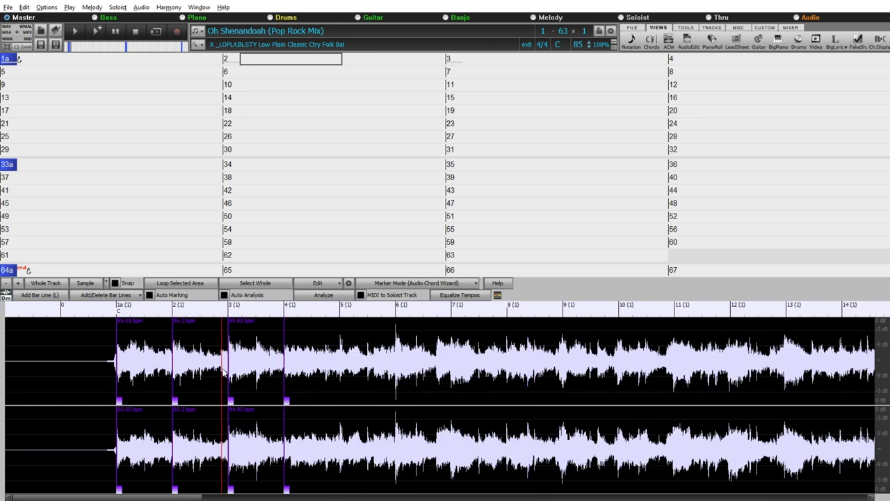
{"action": "left_click", "coordinate": [149, 295]}
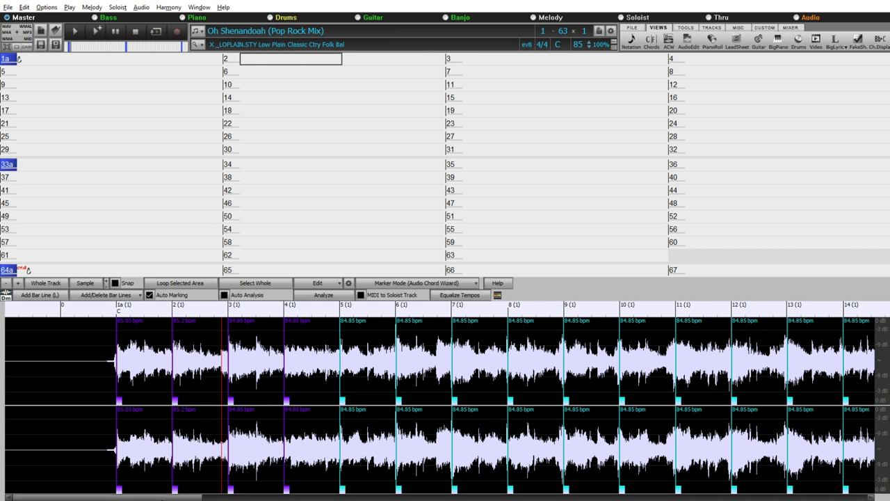
{"action": "left_click_drag", "start_coordinate": [162, 498], "coordinate": [195, 498]}
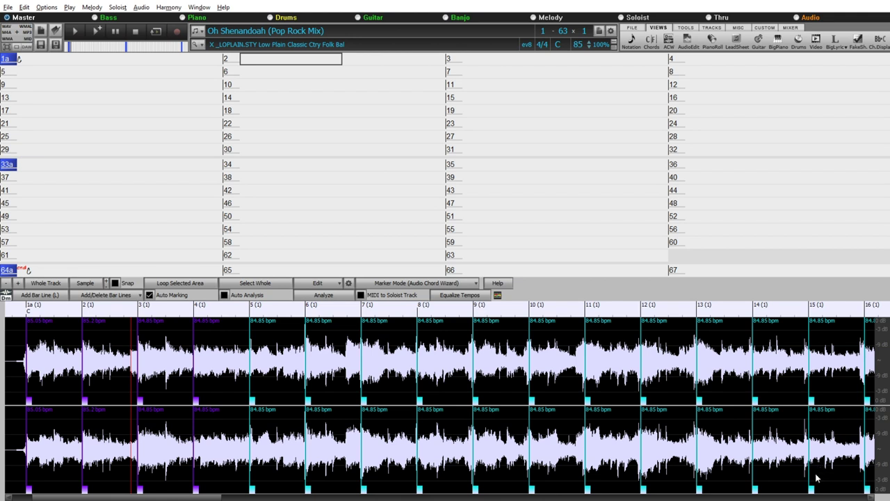
{"action": "left_click_drag", "start_coordinate": [813, 487], "coordinate": [807, 490]}
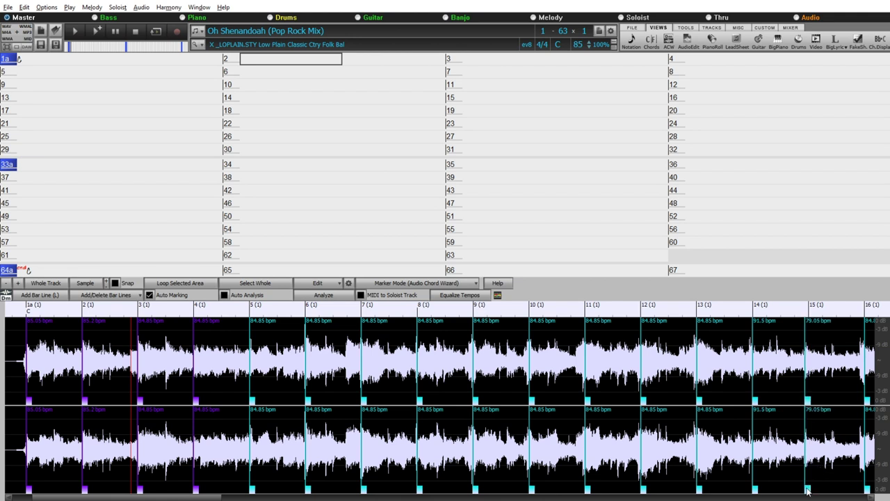
{"action": "left_click", "coordinate": [808, 491]}
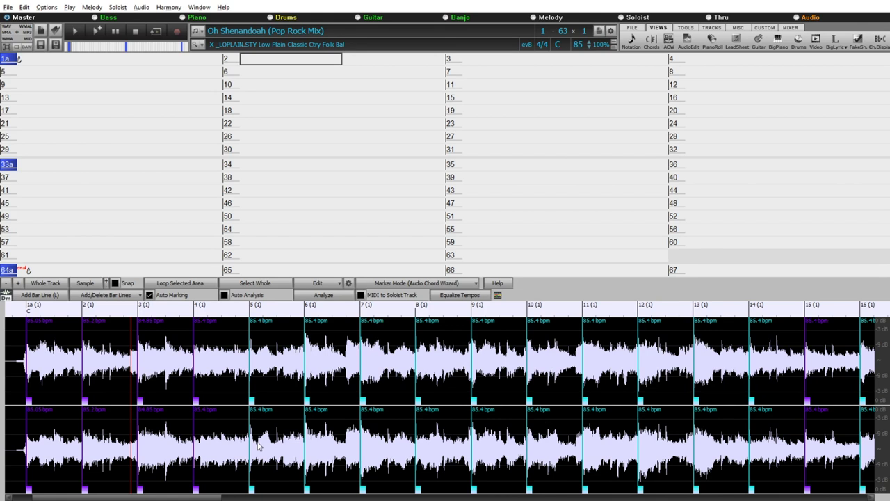
Step: Check the bar lines through to the end of the song, nudging a later marker slightly earlier onto its waveform peak
{"action": "left_click_drag", "start_coordinate": [178, 497], "coordinate": [348, 496]}
{"action": "left_click_drag", "start_coordinate": [529, 490], "coordinate": [527, 491]}
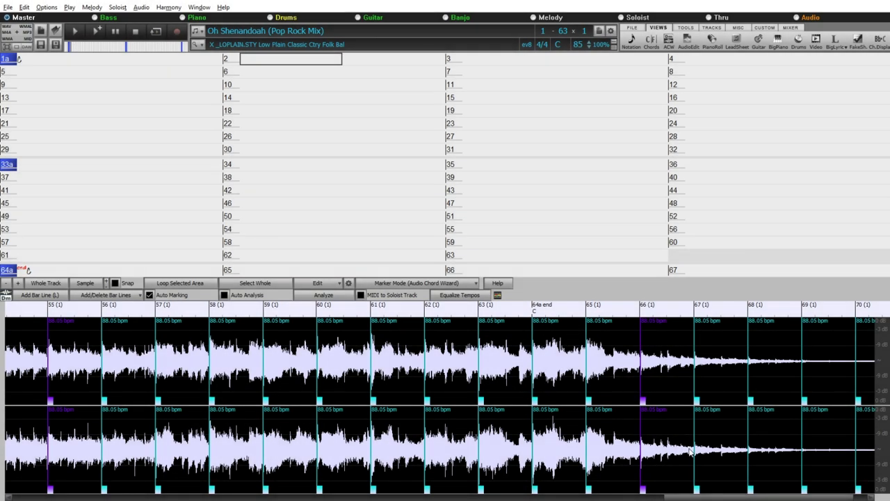
{"action": "left_click_drag", "start_coordinate": [698, 497], "coordinate": [99, 498]}
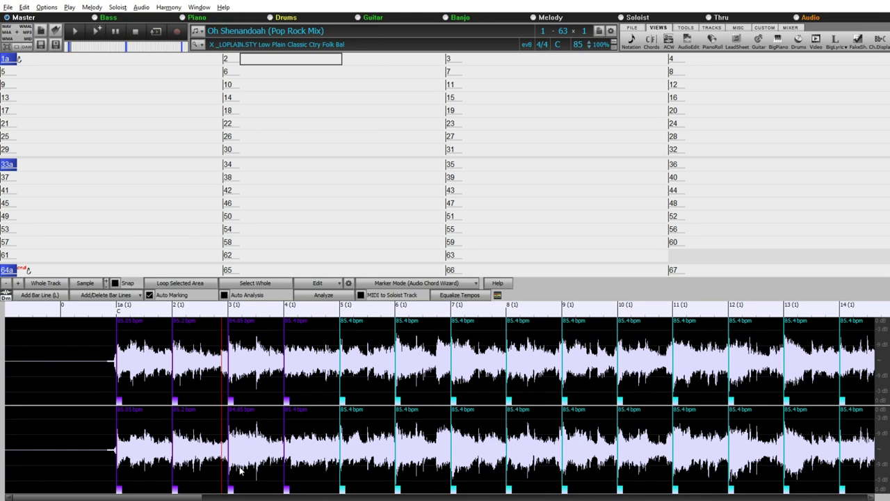
{"action": "left_click_drag", "start_coordinate": [130, 498], "coordinate": [748, 492]}
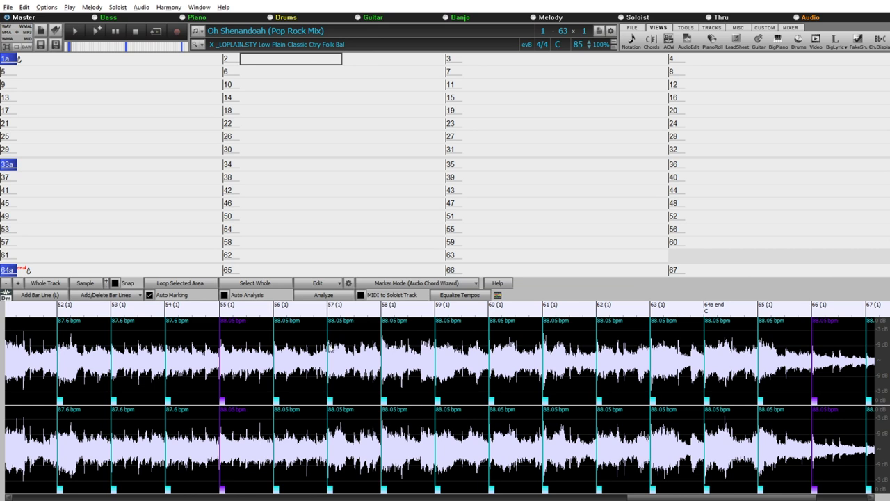
Step: Analyze the audio for its chords and step through the detected chords from bar 1 in the chord sheet
{"action": "left_click", "coordinate": [324, 295]}
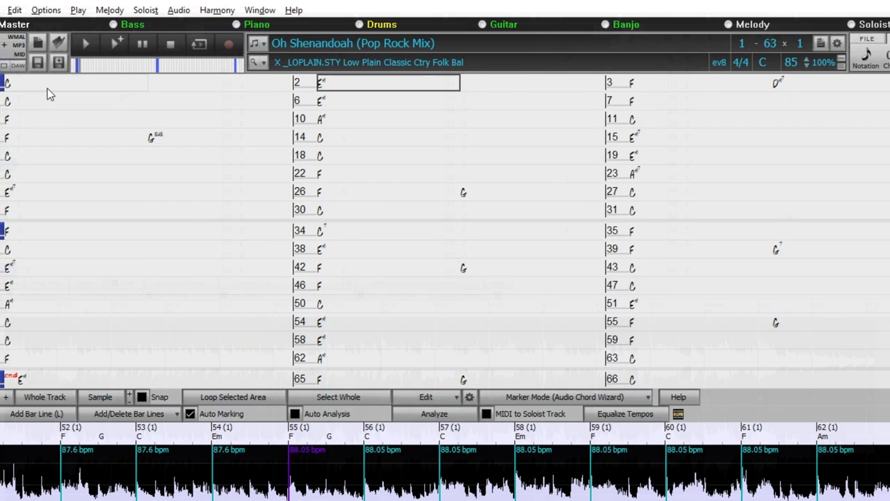
{"action": "left_click", "coordinate": [47, 88]}
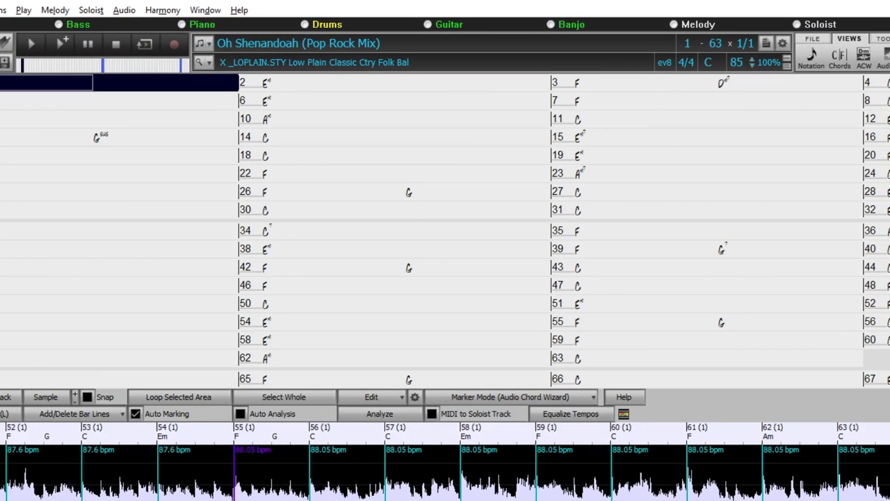
{"action": "key", "text": "Right"}
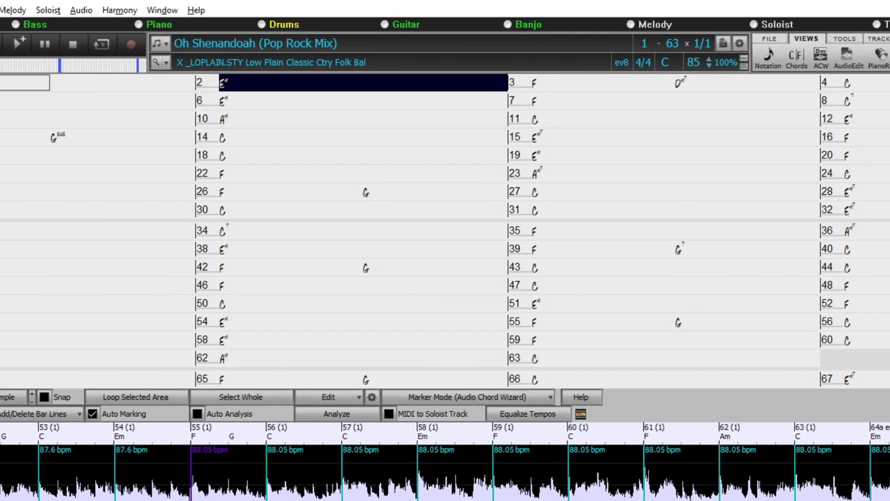
{"action": "key", "text": "Right"}
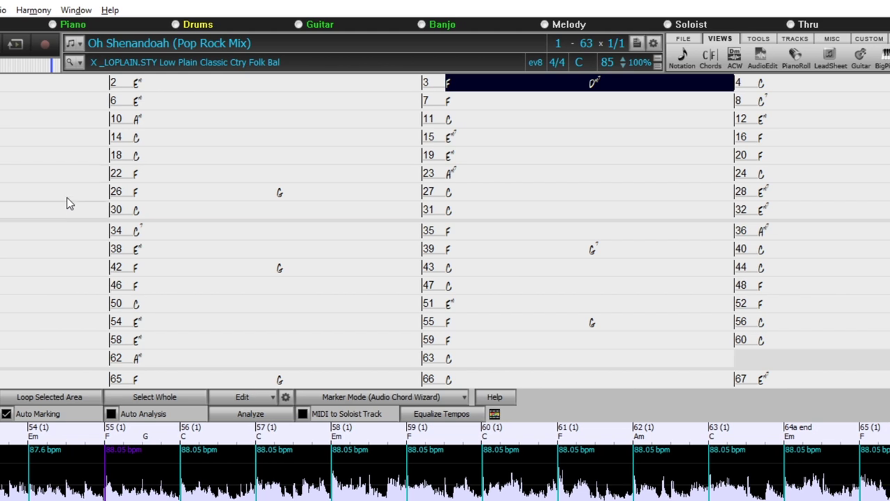
{"action": "key", "text": "Right"}
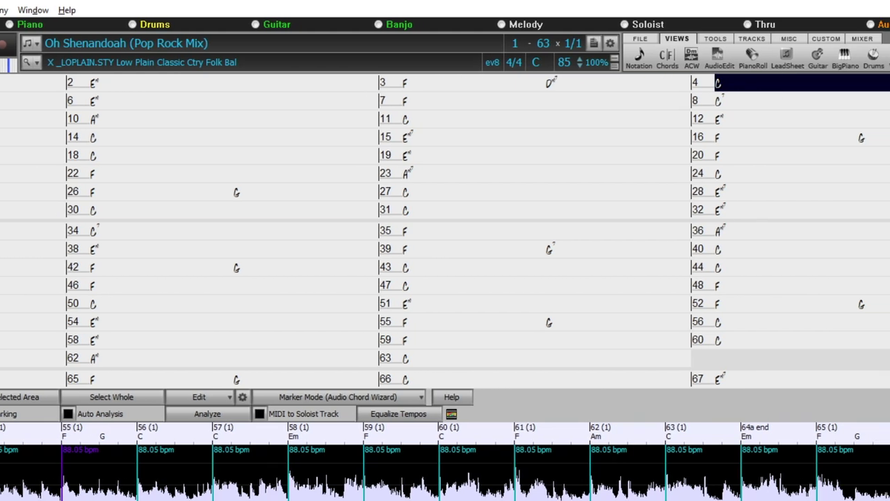
{"action": "key", "text": "Right"}
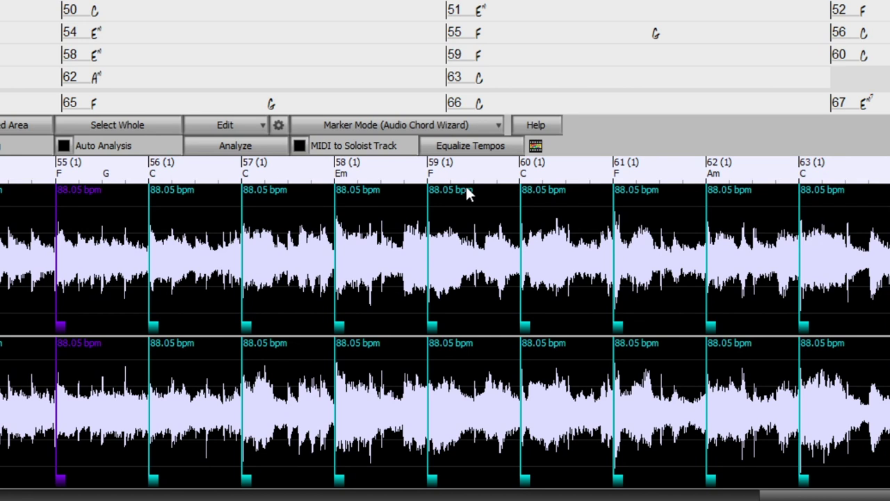
Step: Equalize the tempos of the entire song to 86, and end the playback of the stretched audio
{"action": "left_click", "coordinate": [469, 146]}
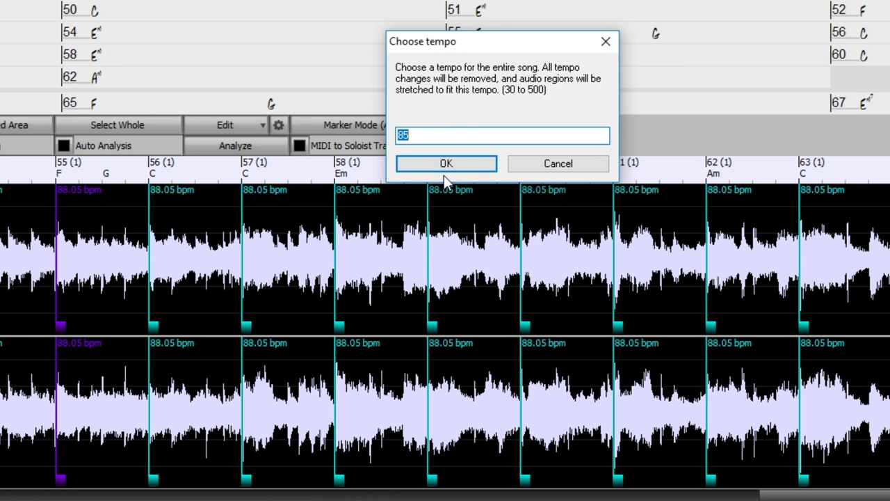
{"action": "type", "text": "86"}
{"action": "key", "text": "Return"}
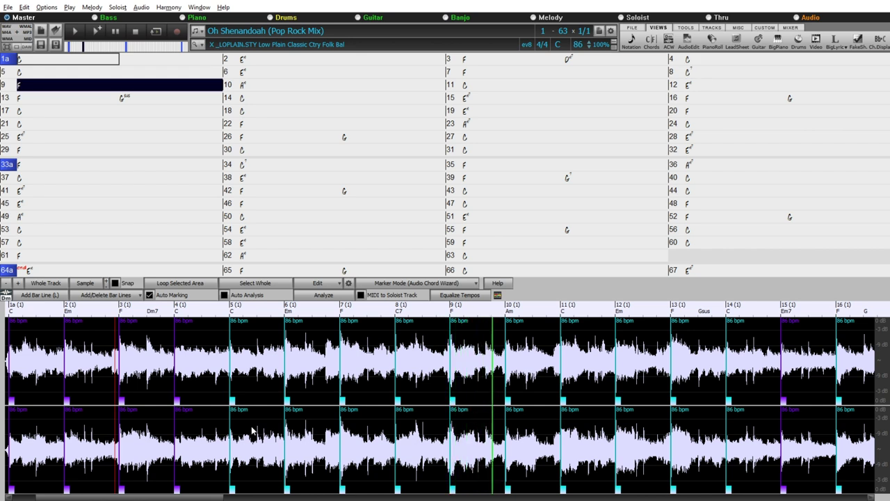
{"action": "key", "text": "Escape"}
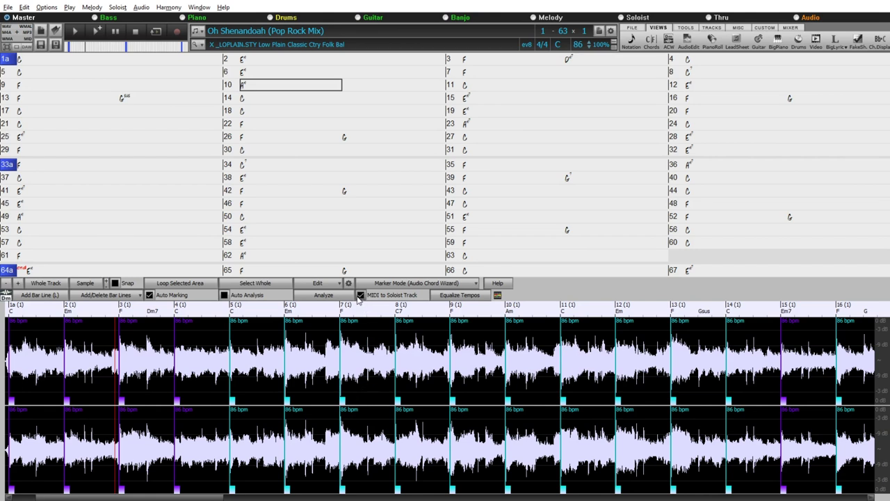
Step: Analyze the audio with MIDI to Soloist Track turned on and review the transcribed notes in the piano roll
{"action": "left_click", "coordinate": [332, 296]}
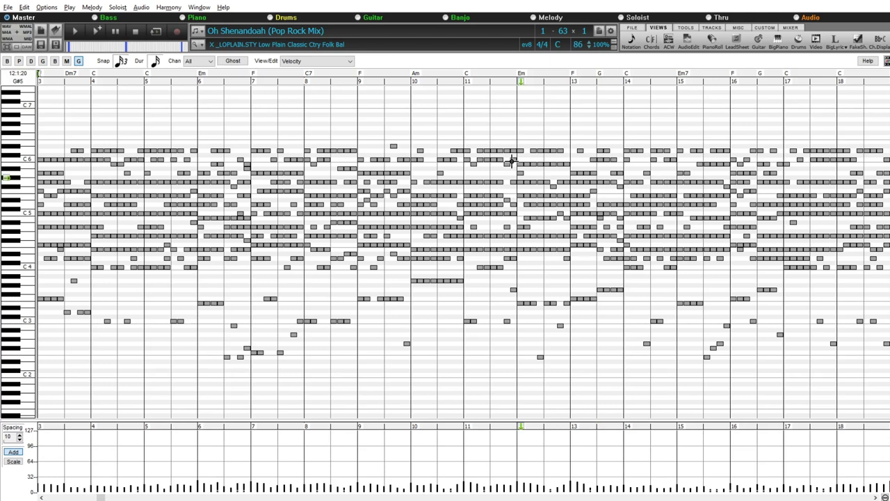
{"action": "left_click", "coordinate": [379, 77]}
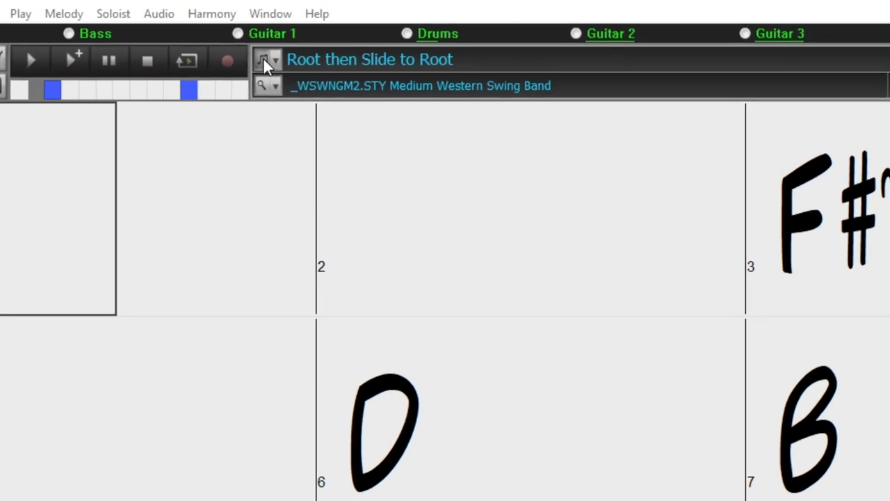
Step: Set the song button's default action to Open SongPicker in Current Folder and accept the currently selected song
{"action": "left_click", "coordinate": [261, 59]}
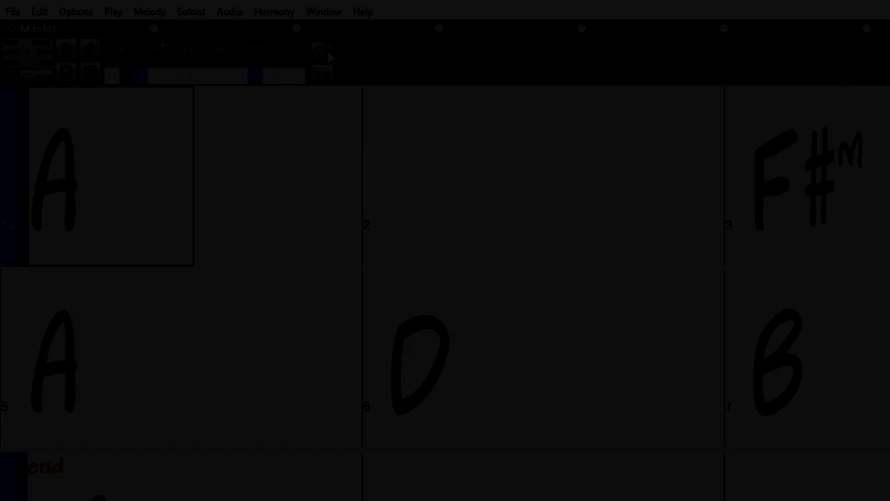
{"action": "left_click", "coordinate": [328, 50]}
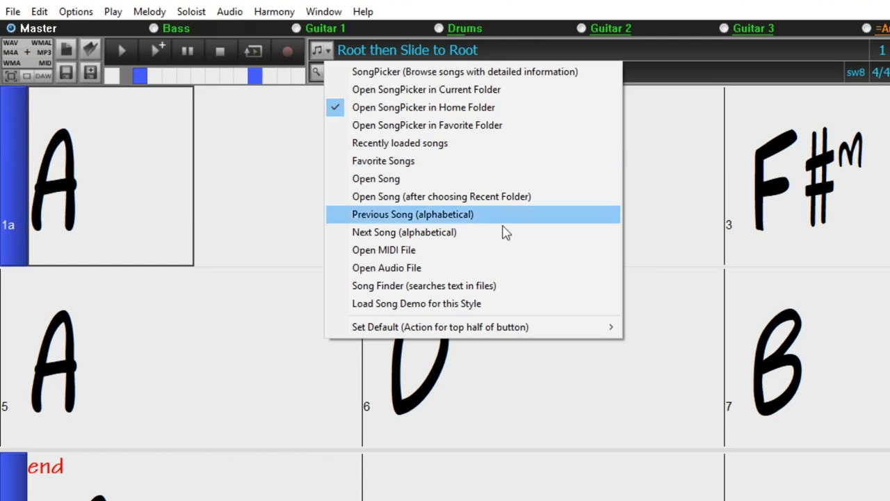
{"action": "mouse_move", "coordinate": [589, 333]}
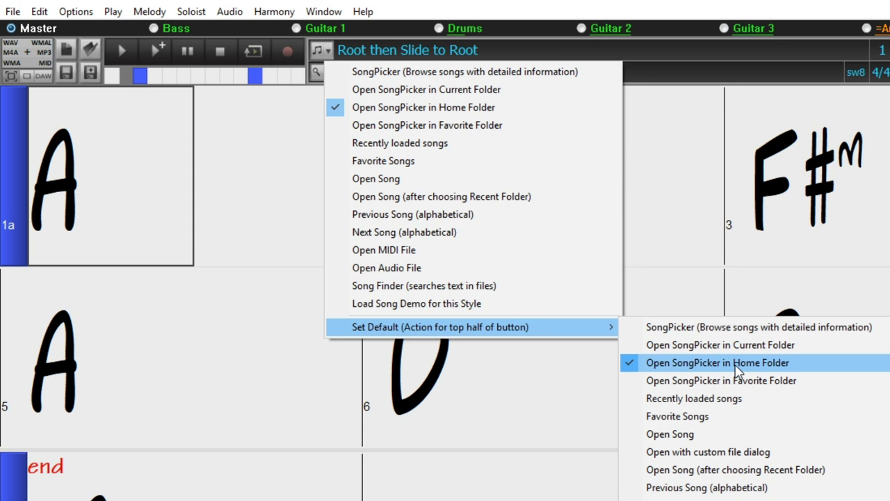
{"action": "left_click", "coordinate": [742, 345]}
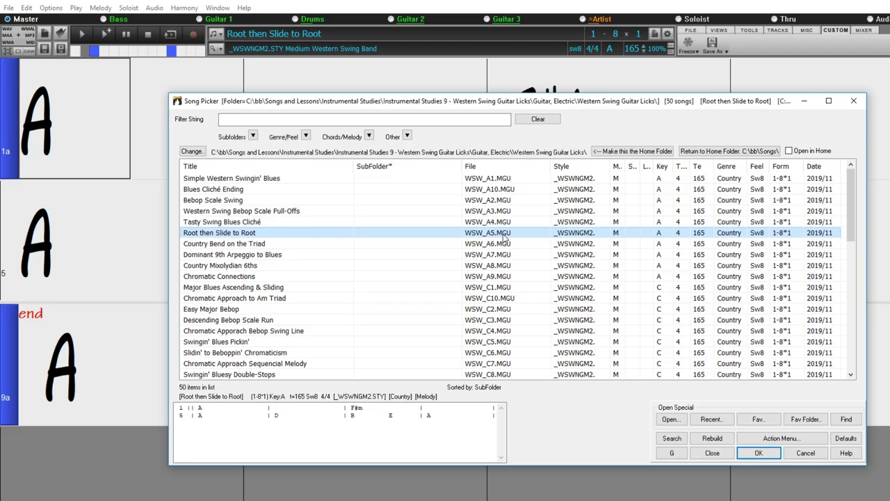
{"action": "left_click", "coordinate": [757, 452]}
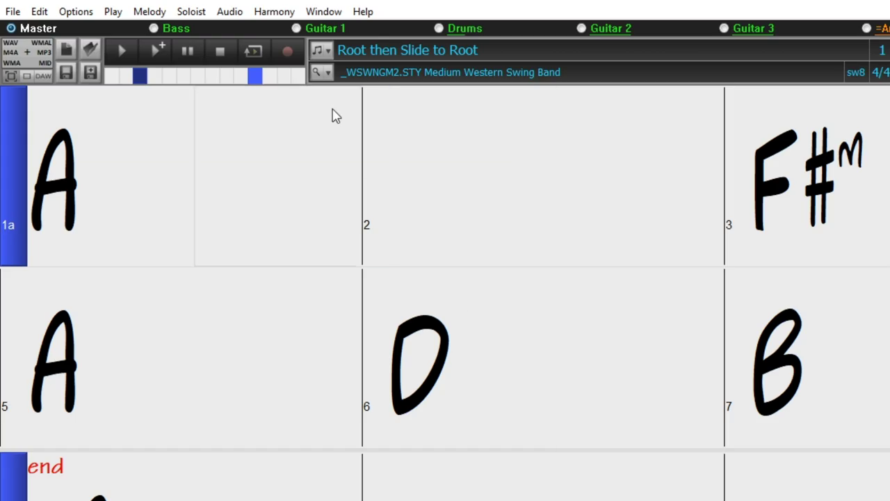
Step: Check the song button's default action and use the button to open the SongPicker in the current folder
{"action": "left_click", "coordinate": [327, 50]}
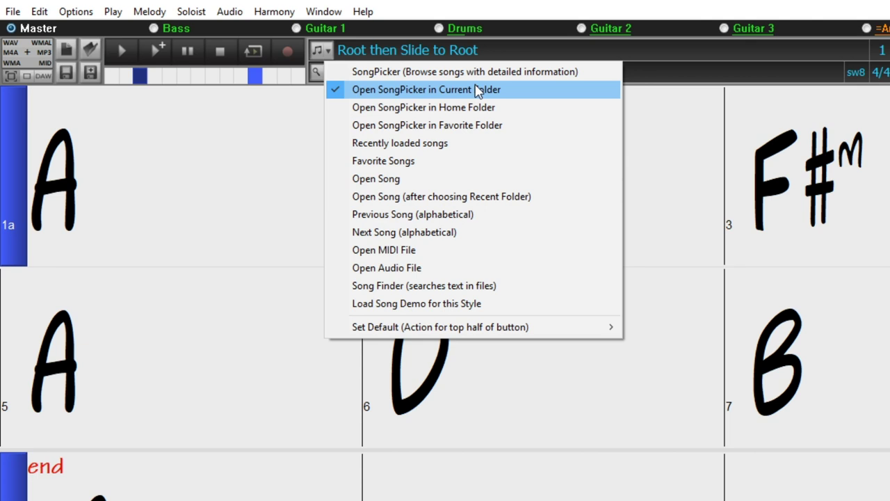
{"action": "left_click", "coordinate": [307, 43]}
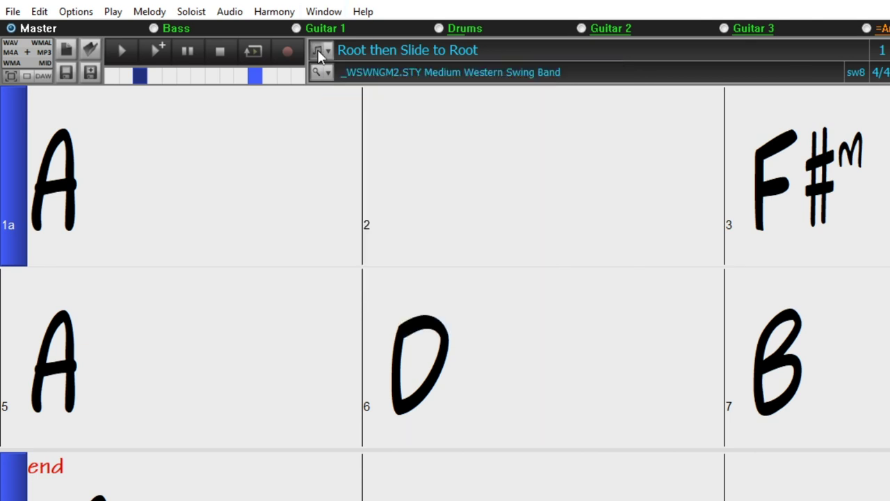
{"action": "left_click", "coordinate": [316, 49]}
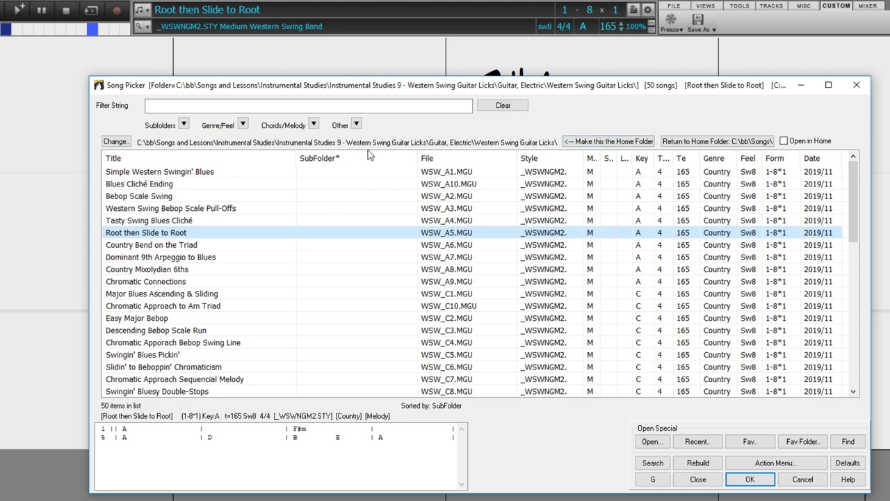
Step: Start a song filter by custom chord progression and enter "C#dim Cm |" as the progression to match
{"action": "left_click", "coordinate": [387, 156]}
{"action": "left_click", "coordinate": [313, 124]}
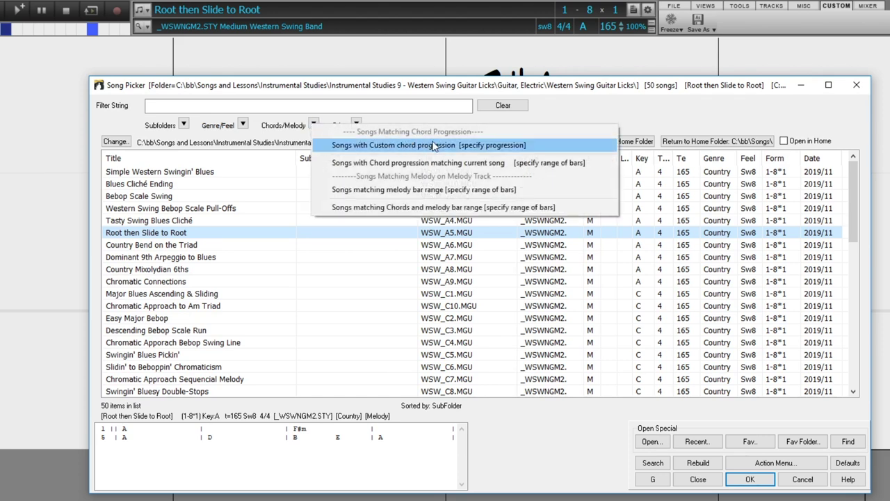
{"action": "left_click", "coordinate": [459, 150]}
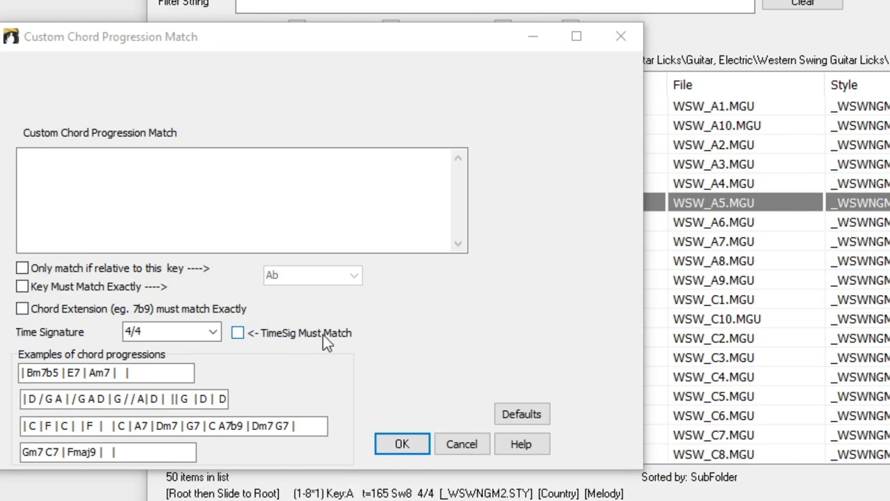
{"action": "left_click", "coordinate": [106, 164]}
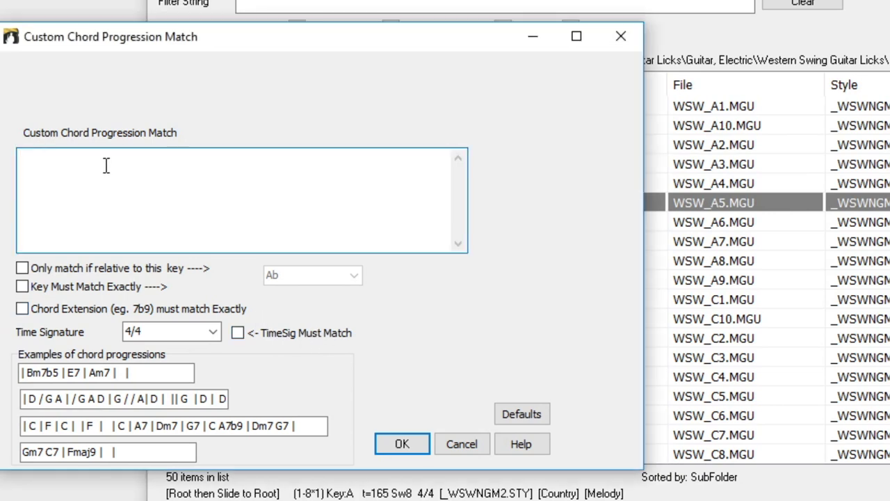
{"action": "type", "text": "C#dim  Cm  |"}
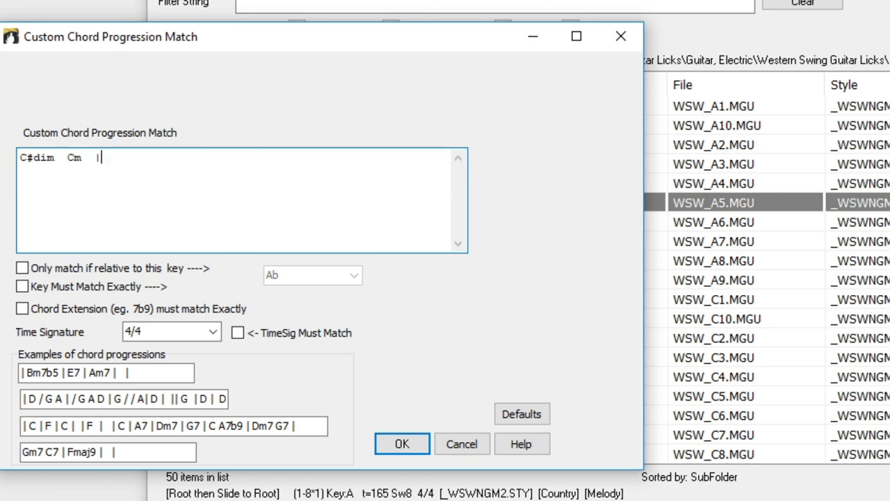
Step: Restrict the match to progressions relative to the key of G, with exact chord extensions and matching 4/4 time signature, and apply the filter
{"action": "left_click", "coordinate": [23, 268]}
{"action": "left_click", "coordinate": [324, 283]}
{"action": "left_click", "coordinate": [355, 290]}
{"action": "left_click", "coordinate": [325, 293]}
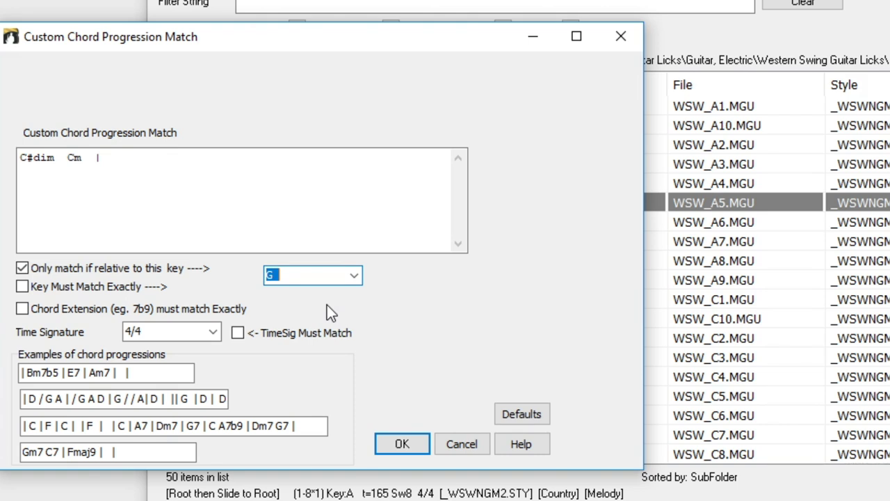
{"action": "left_click", "coordinate": [23, 312]}
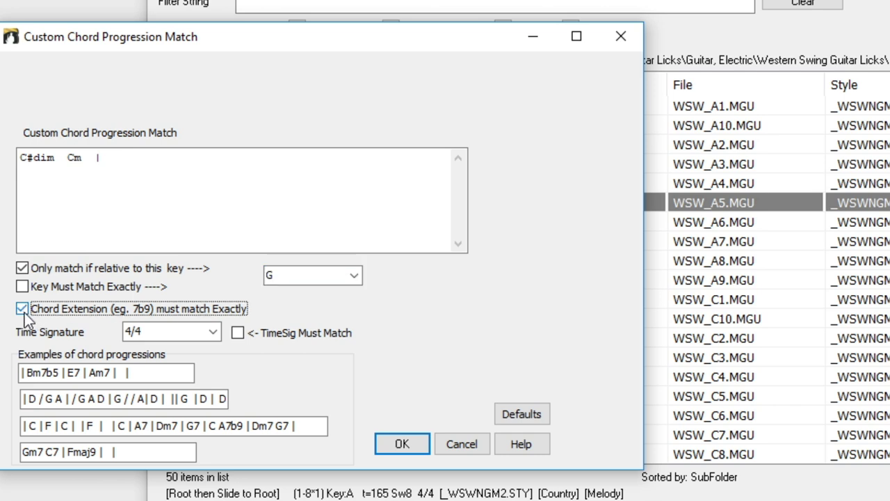
{"action": "left_click", "coordinate": [239, 332]}
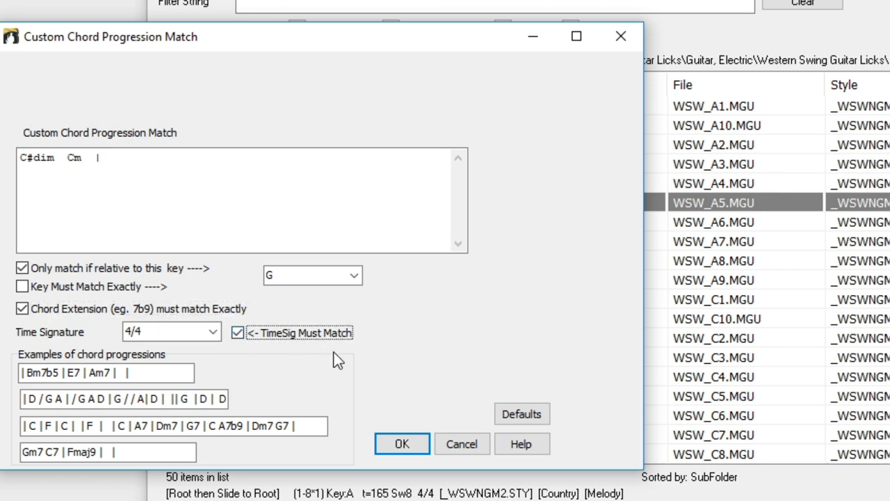
{"action": "left_click", "coordinate": [401, 446]}
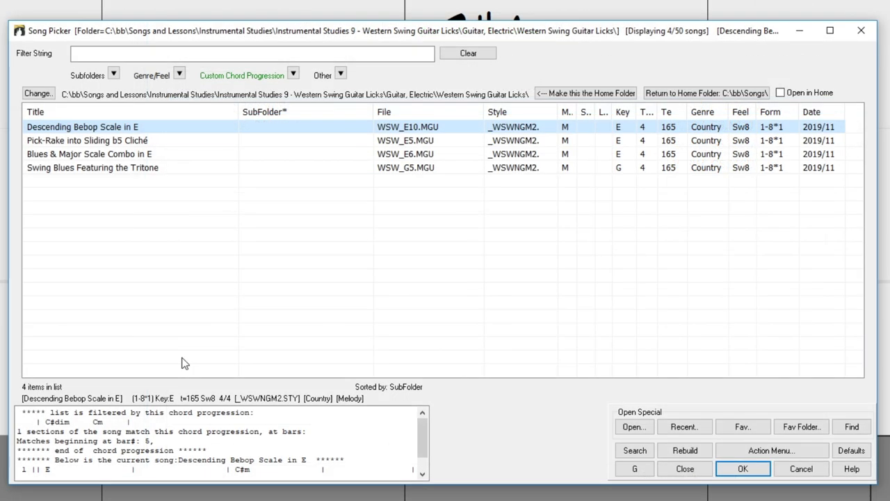
Step: Examine the chord charts of the filtered songs one by one to see where each matches the progression
{"action": "scroll", "coordinate": [96, 448], "scroll_direction": "down", "scroll_amount": 1}
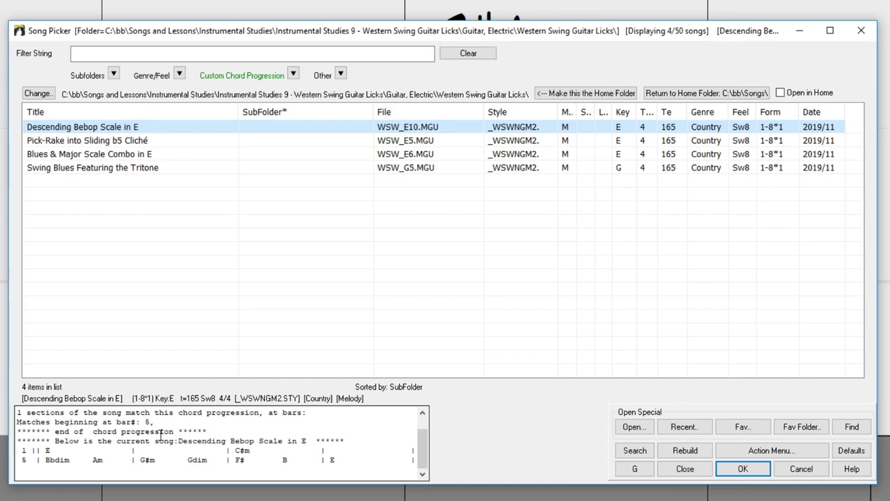
{"action": "left_click", "coordinate": [125, 142]}
{"action": "scroll", "coordinate": [78, 449], "scroll_direction": "down", "scroll_amount": 1}
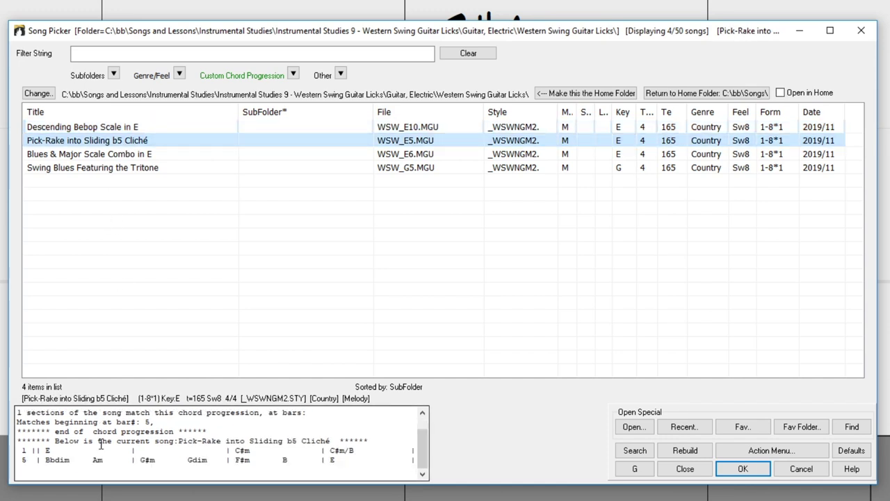
{"action": "left_click", "coordinate": [129, 154]}
{"action": "scroll", "coordinate": [93, 441], "scroll_direction": "down", "scroll_amount": 1}
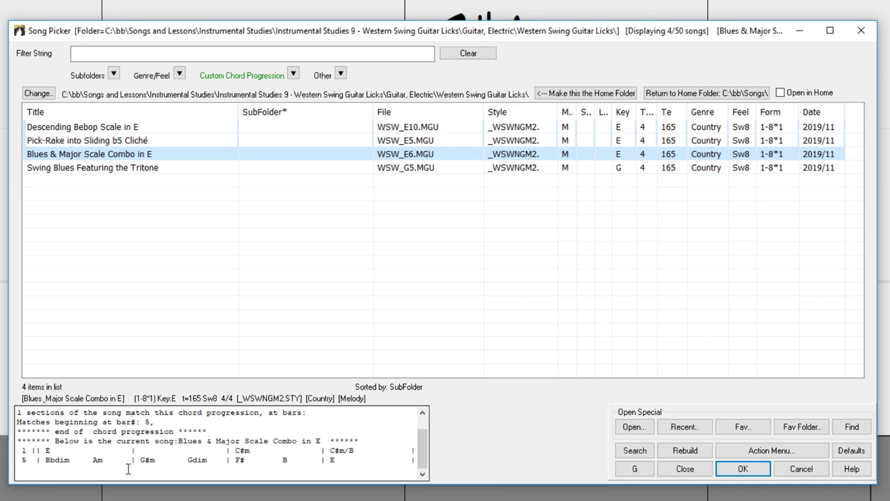
{"action": "left_click", "coordinate": [90, 168]}
{"action": "scroll", "coordinate": [108, 448], "scroll_direction": "down", "scroll_amount": 1}
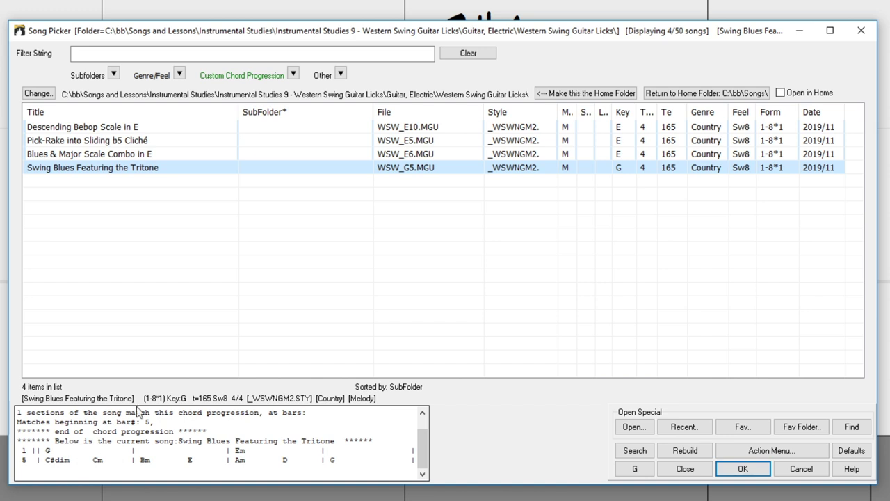
Step: Edit the custom chord progression filter to require an exact key match with G, apply it, and view the matching song's chord details
{"action": "left_click", "coordinate": [292, 73]}
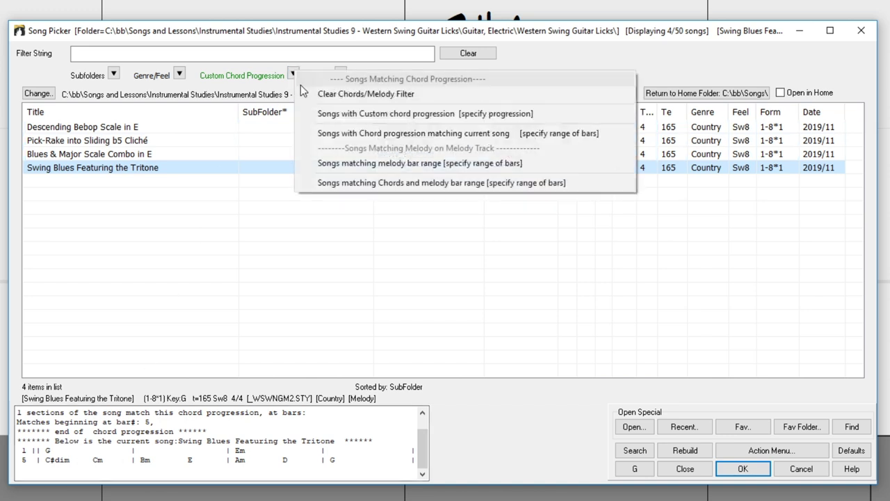
{"action": "left_click", "coordinate": [404, 115]}
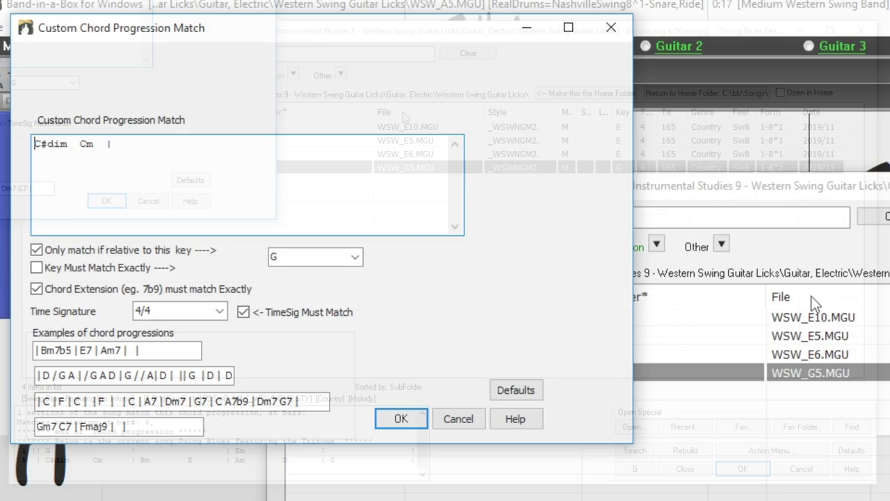
{"action": "left_click", "coordinate": [88, 268]}
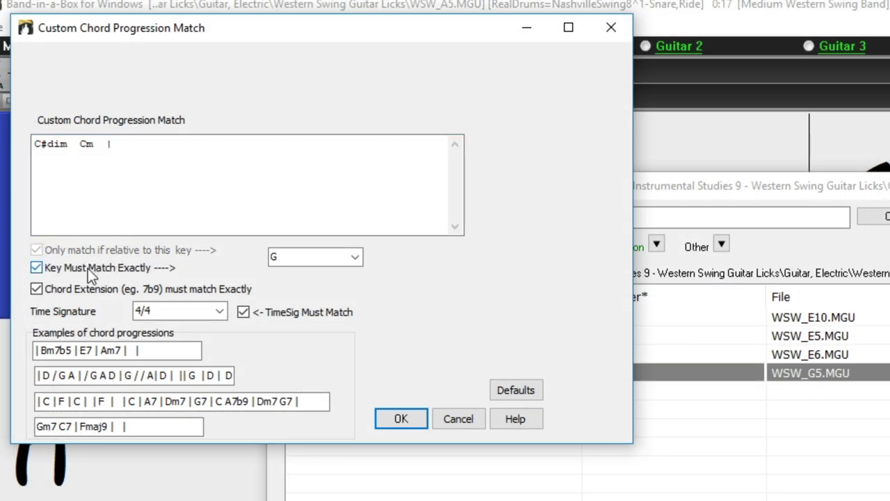
{"action": "left_click", "coordinate": [416, 419]}
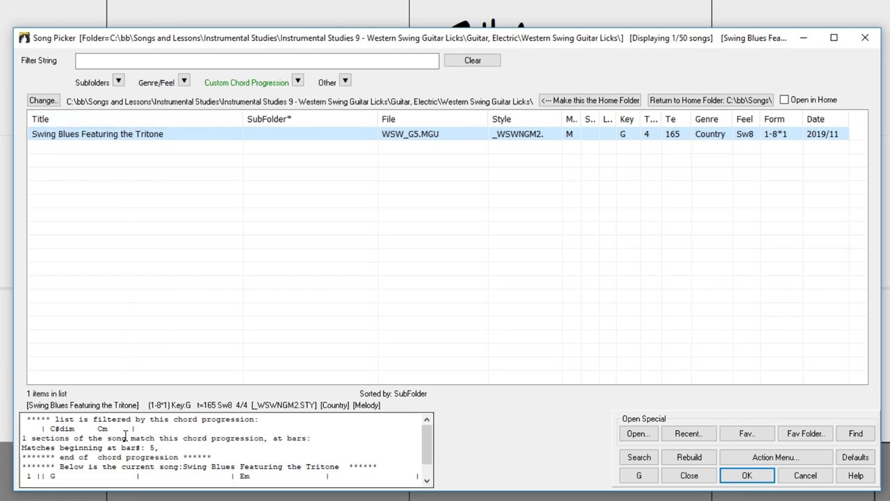
{"action": "scroll", "coordinate": [125, 438], "scroll_direction": "down", "scroll_amount": 1}
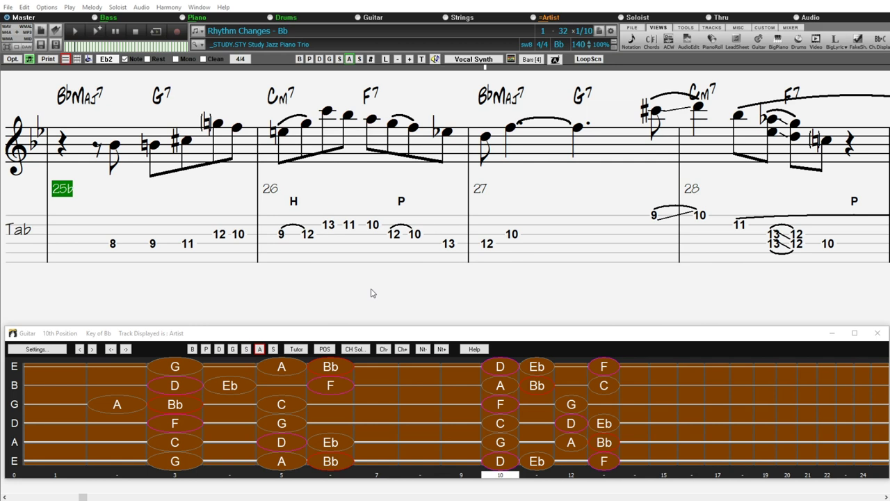
Step: Enable left-handed display for the guitar fretboard in the guitar settings
{"action": "left_click", "coordinate": [36, 349]}
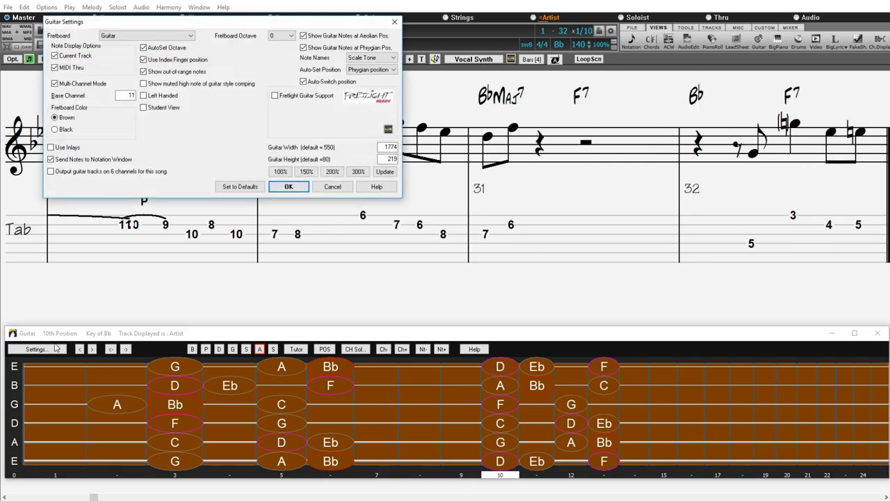
{"action": "left_click", "coordinate": [162, 96]}
{"action": "left_click", "coordinate": [292, 188]}
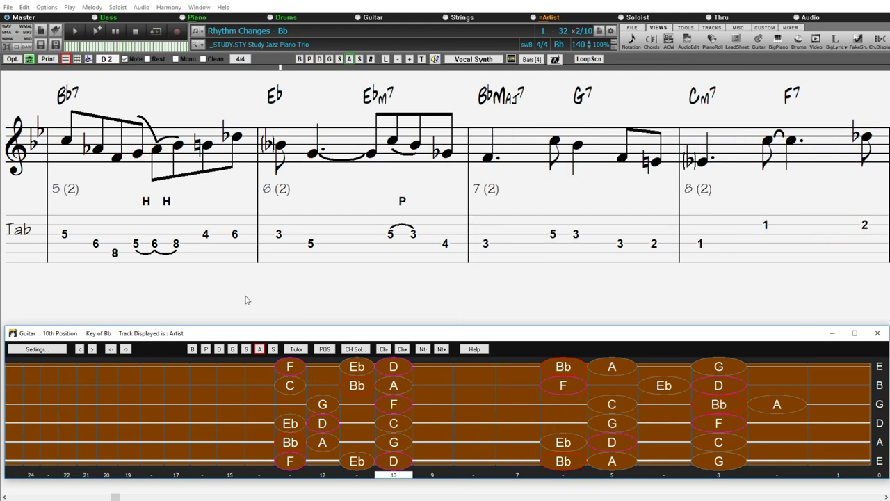
Step: Enable Student View for the guitar fretboard alongside the left-handed display
{"action": "left_click", "coordinate": [36, 350]}
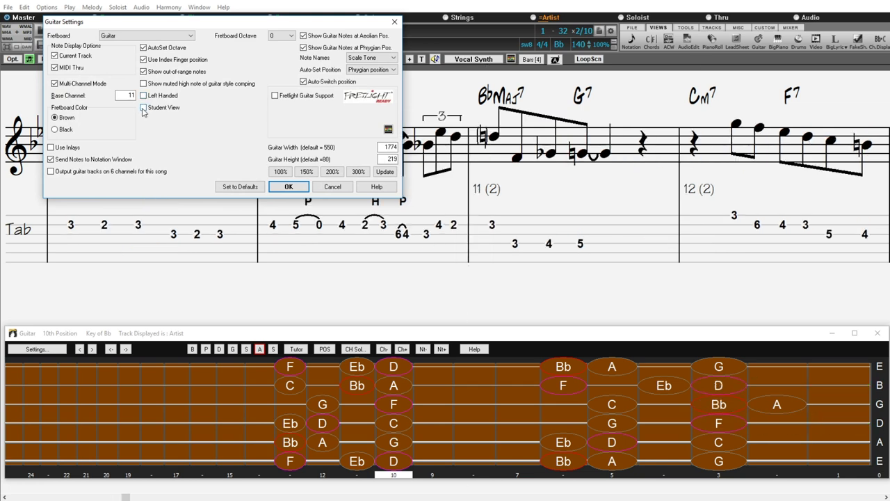
{"action": "left_click", "coordinate": [143, 108]}
{"action": "left_click", "coordinate": [288, 186]}
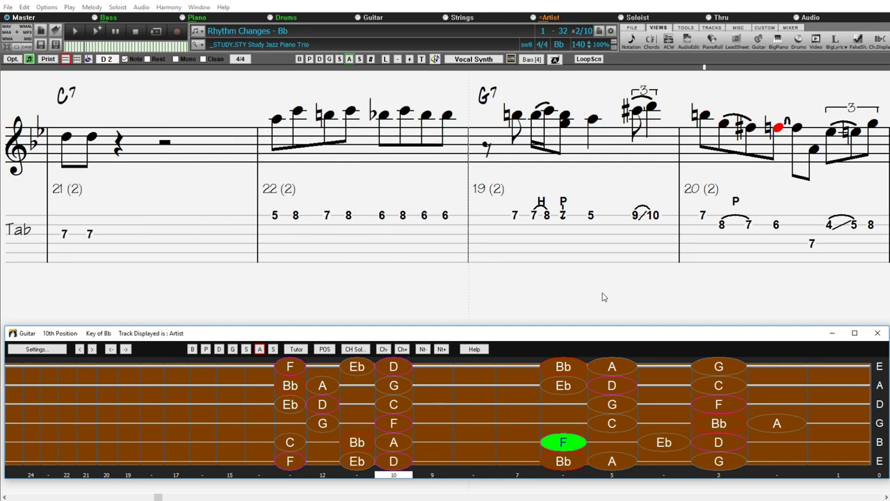
Step: Switch off the fretboard's left-handed display while keeping Student View, and turn left-handed display back on in the guitar settings
{"action": "left_click", "coordinate": [36, 349]}
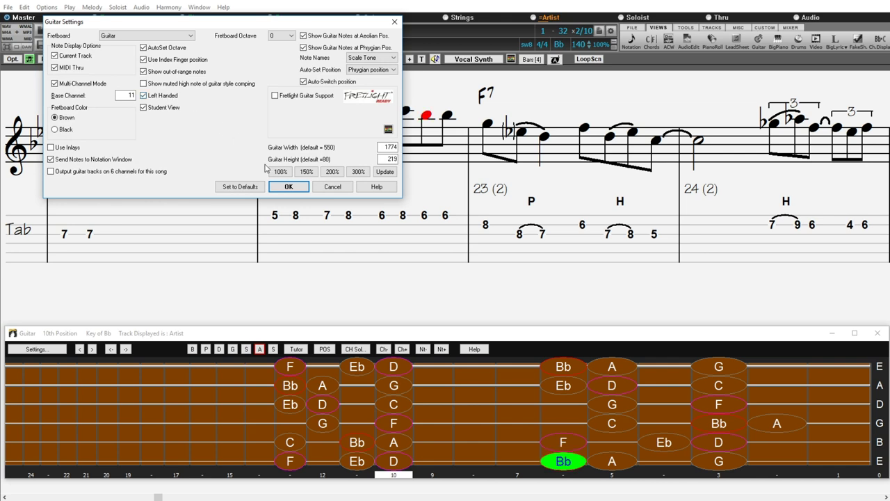
{"action": "left_click", "coordinate": [289, 186]}
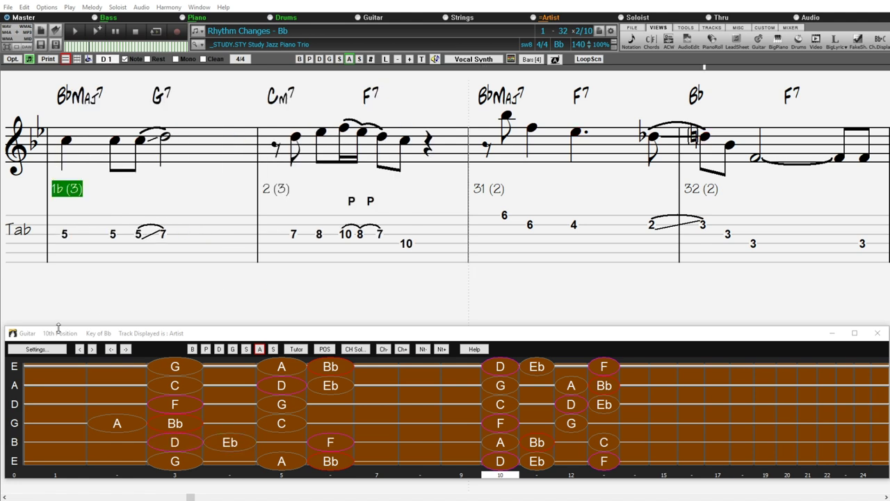
{"action": "left_click", "coordinate": [37, 348]}
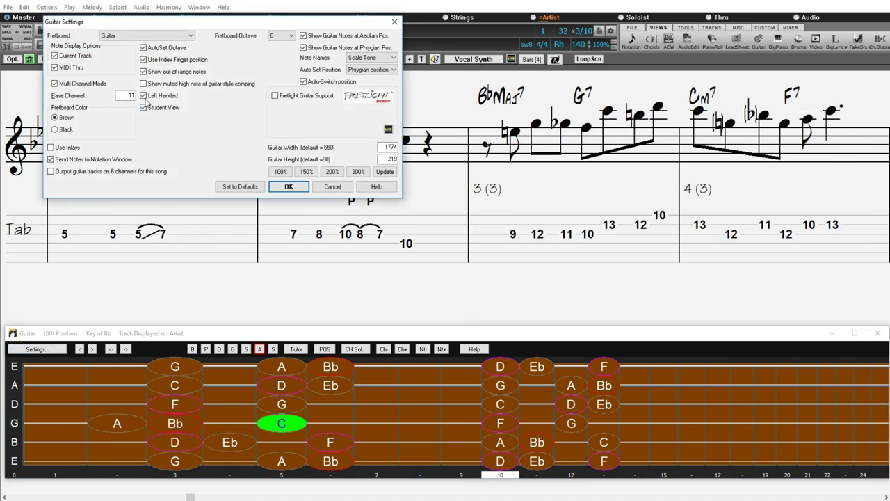
{"action": "left_click", "coordinate": [289, 186]}
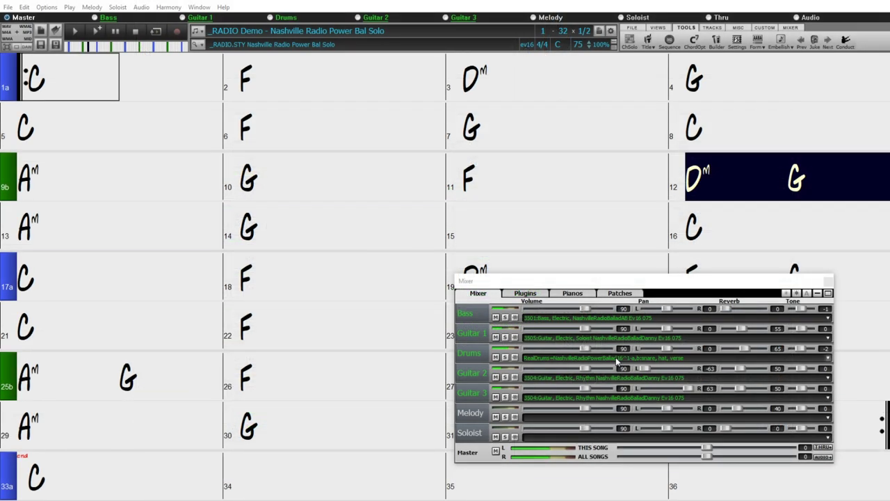
Step: Search the Feature Browser for "intro" and launch the Bass/Drums or Drums only Auto-Intros feature
{"action": "left_click", "coordinate": [510, 184]}
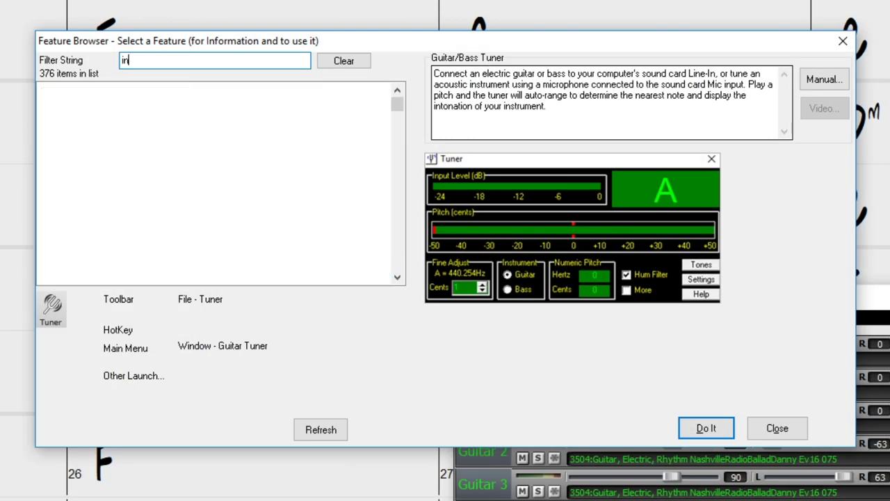
{"action": "type", "text": "tro"}
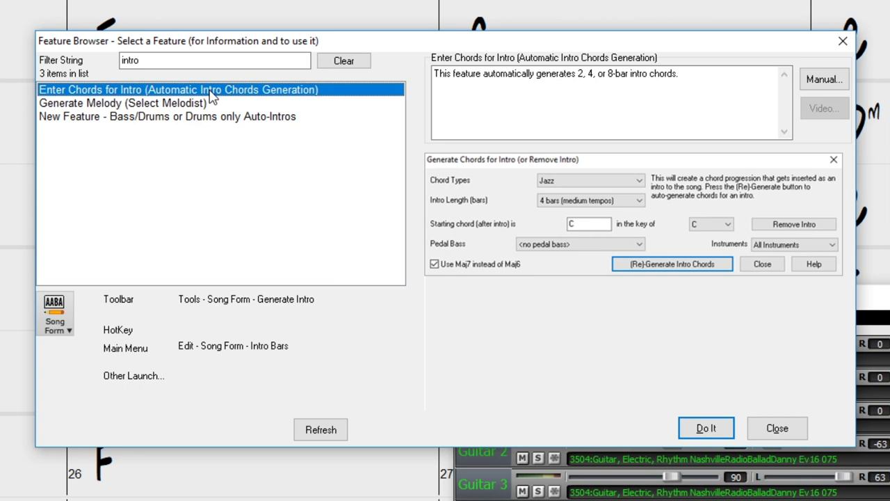
{"action": "left_click", "coordinate": [148, 118]}
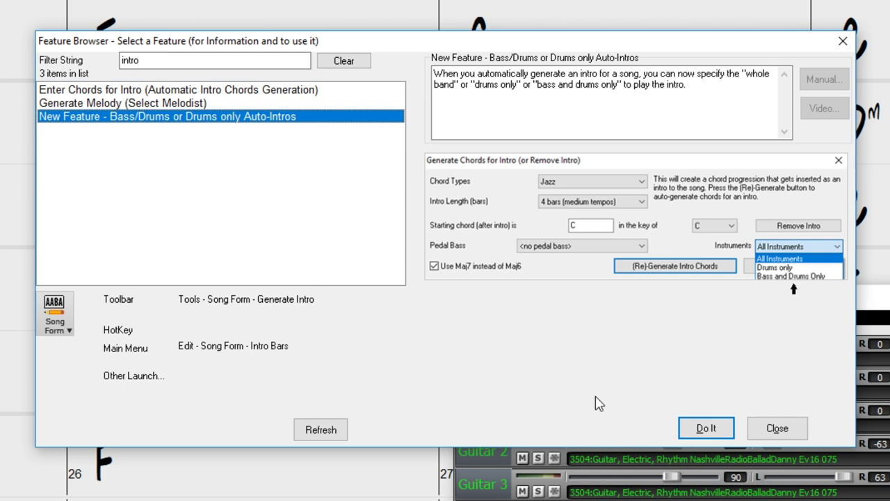
{"action": "left_click", "coordinate": [707, 429]}
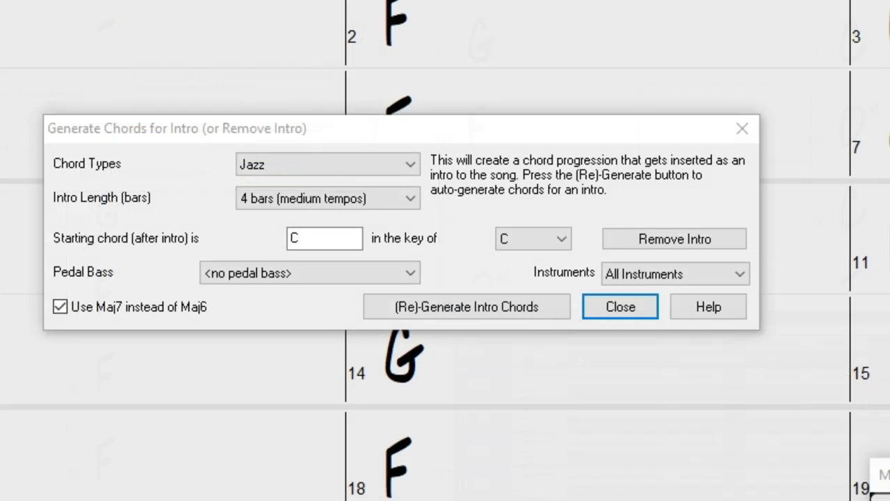
Step: Generate a 4-bar intro with Pop chord types played by Bass and Drums Only, and generate and play the song
{"action": "left_click", "coordinate": [299, 165]}
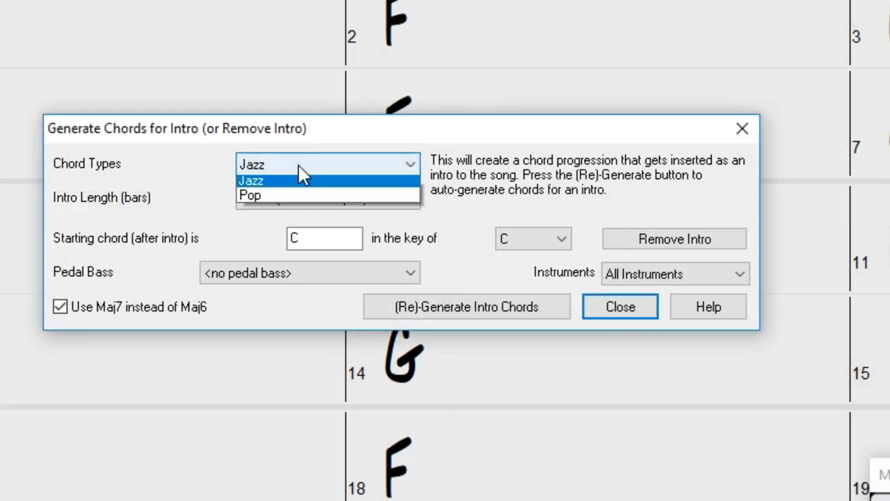
{"action": "left_click", "coordinate": [291, 202]}
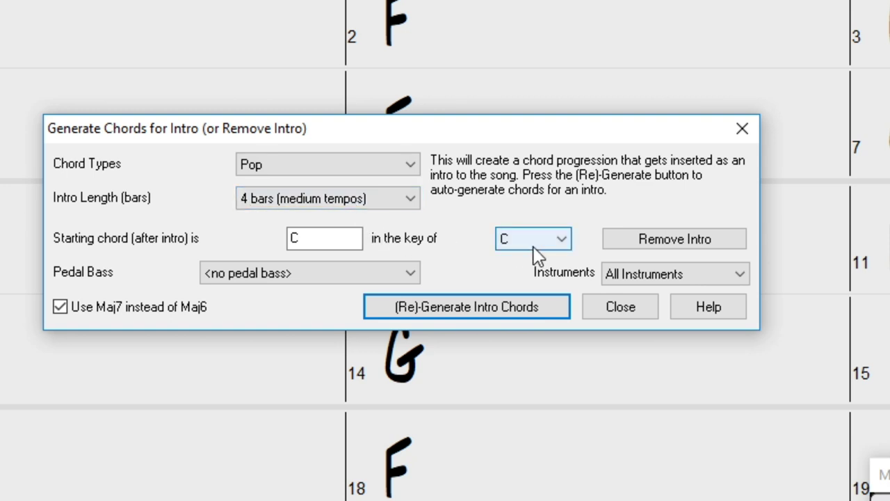
{"action": "left_click", "coordinate": [624, 275]}
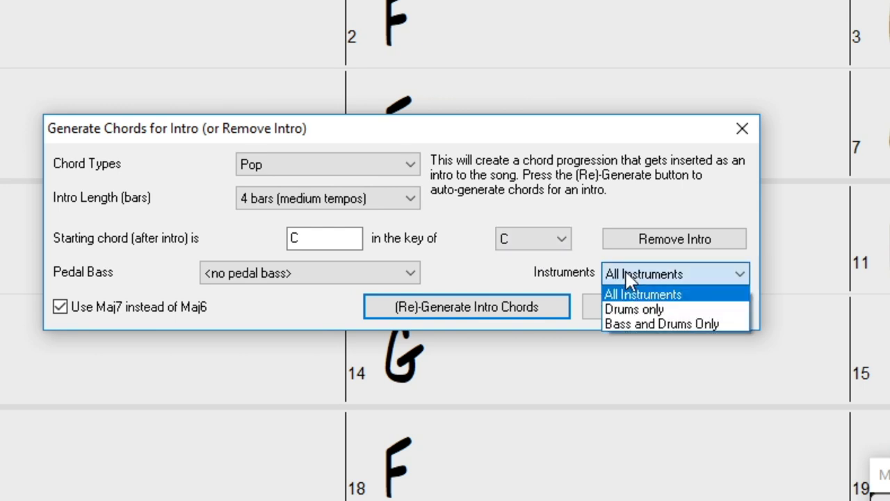
{"action": "left_click", "coordinate": [724, 323]}
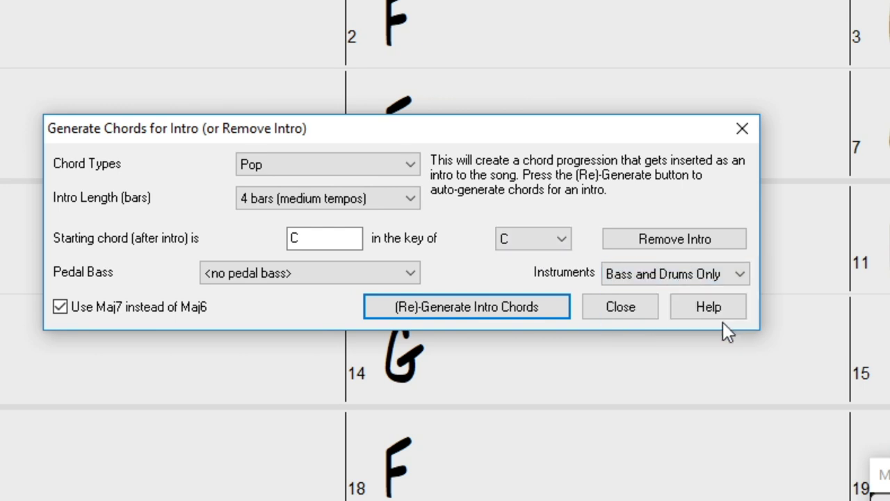
{"action": "left_click", "coordinate": [511, 326]}
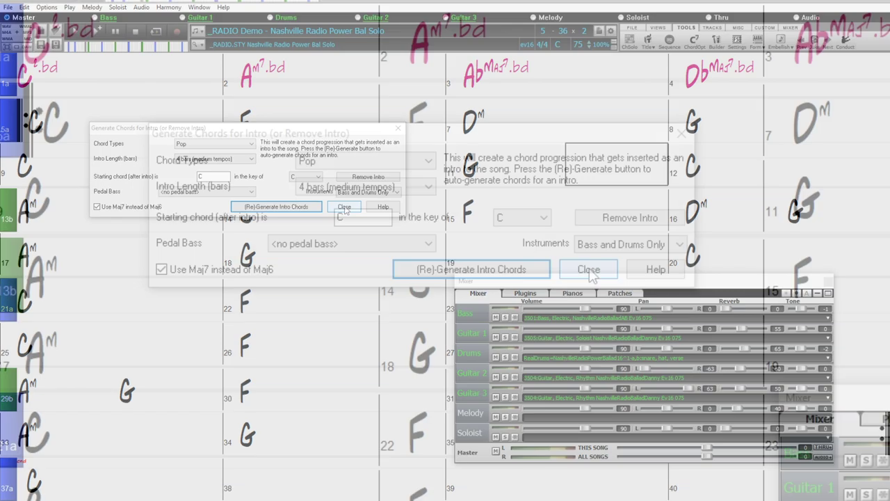
{"action": "left_click", "coordinate": [345, 207]}
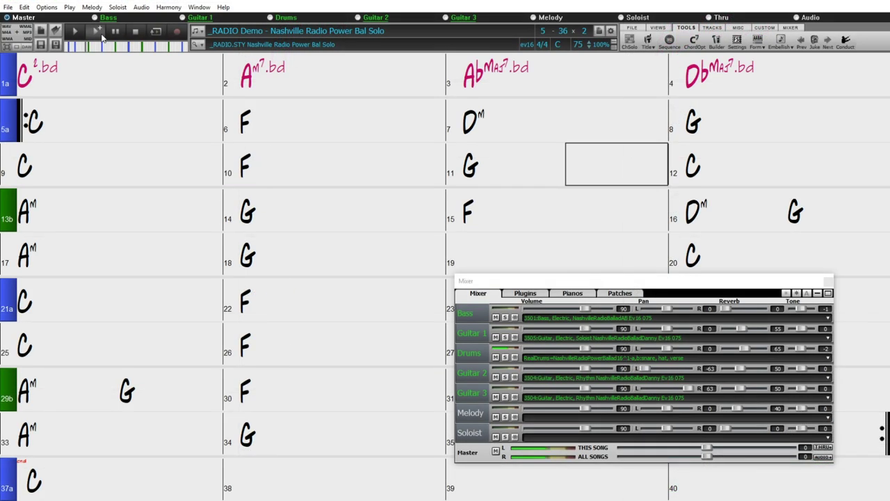
{"action": "left_click", "coordinate": [101, 34]}
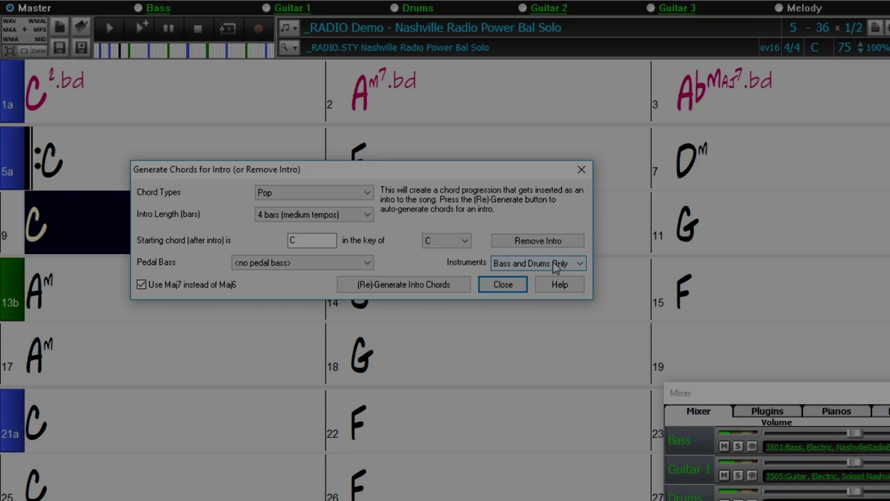
Step: Regenerate the intro chords with the instruments set to Drums only, and close the intro generator
{"action": "left_click", "coordinate": [549, 264]}
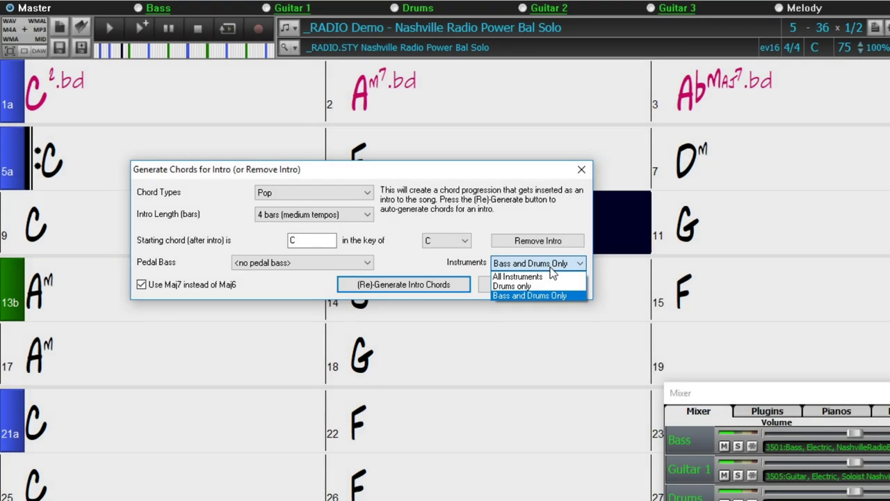
{"action": "left_click", "coordinate": [543, 287]}
{"action": "left_click", "coordinate": [442, 288]}
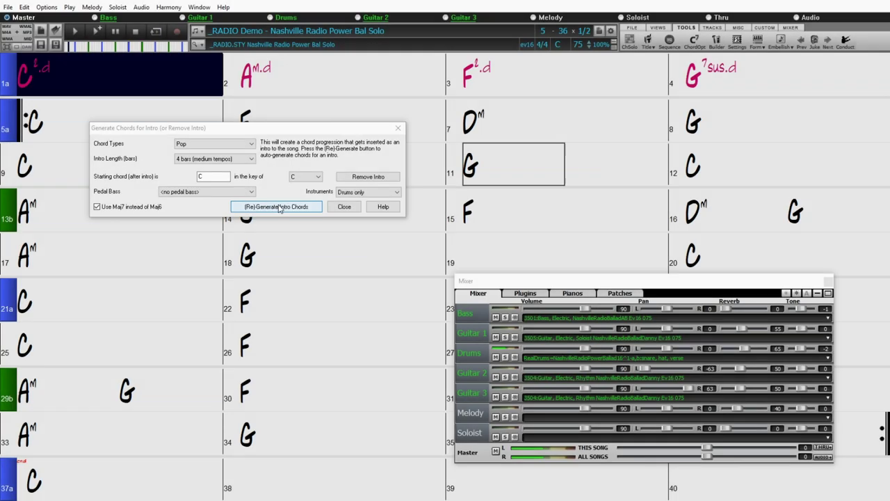
{"action": "left_click", "coordinate": [402, 129]}
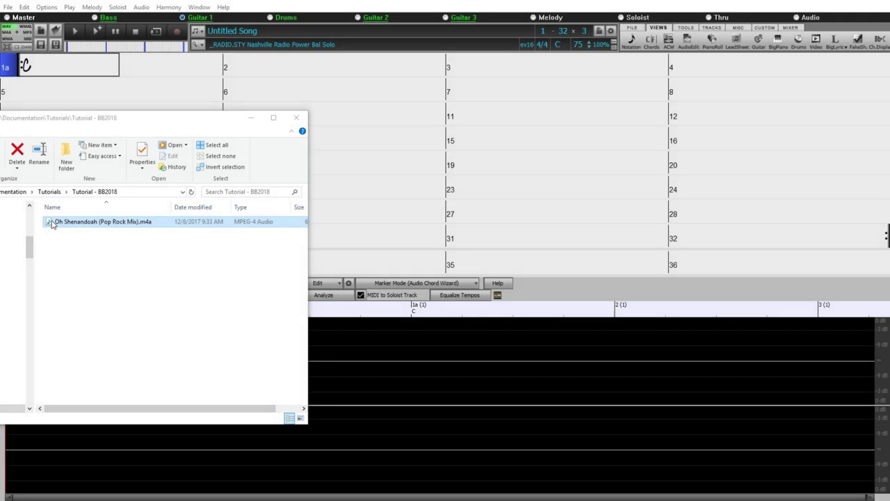
Step: Import "Oh Shenandoah (Pop Rock Mix).m4a" into the song's audio track, overwriting existing audio
{"action": "left_click_drag", "start_coordinate": [117, 222], "coordinate": [530, 336]}
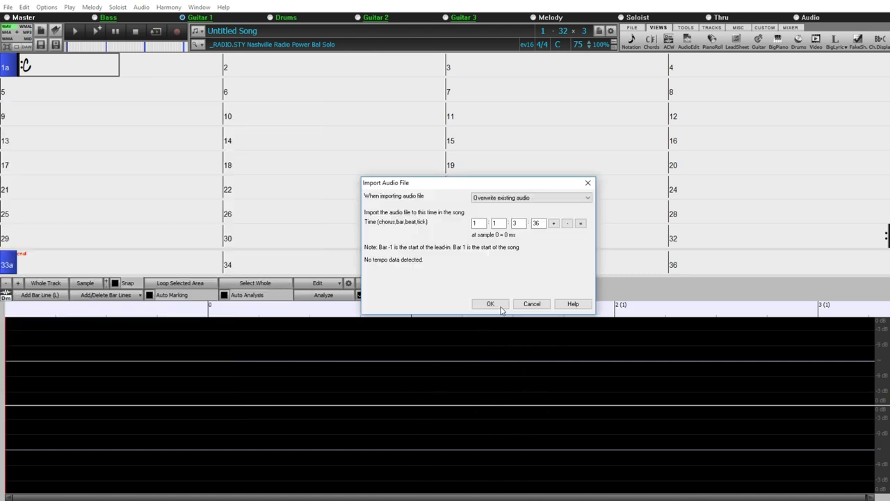
{"action": "left_click", "coordinate": [501, 308]}
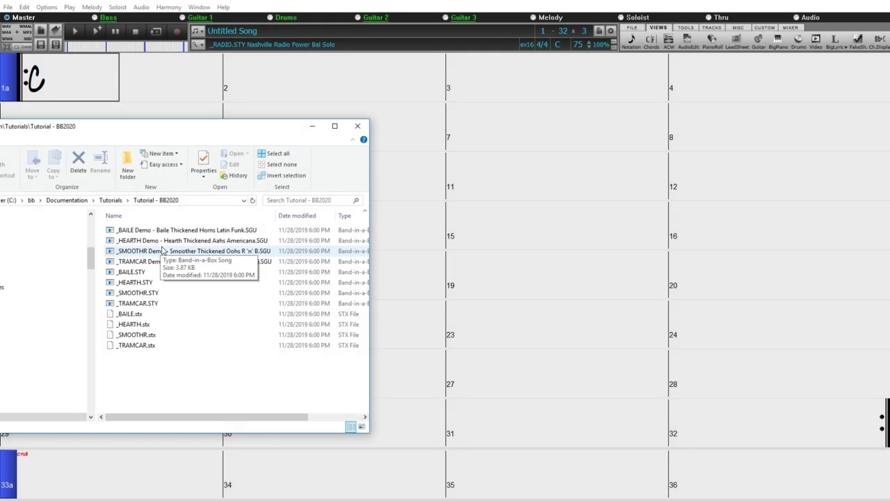
Step: Load the _SMOOTHR Demo song file from the Tutorial - BB2020 folder, and load violet.mid into a new song
{"action": "left_click_drag", "start_coordinate": [165, 251], "coordinate": [532, 277]}
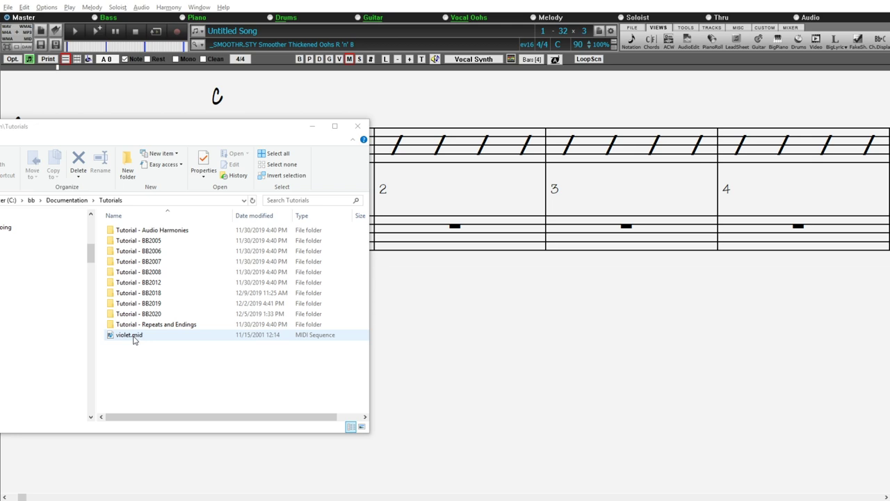
{"action": "left_click_drag", "start_coordinate": [162, 336], "coordinate": [511, 280]}
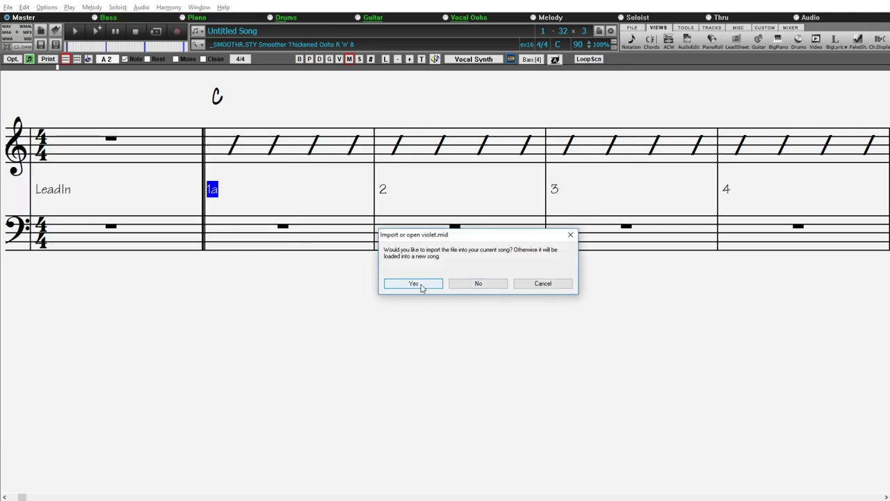
{"action": "left_click", "coordinate": [477, 283]}
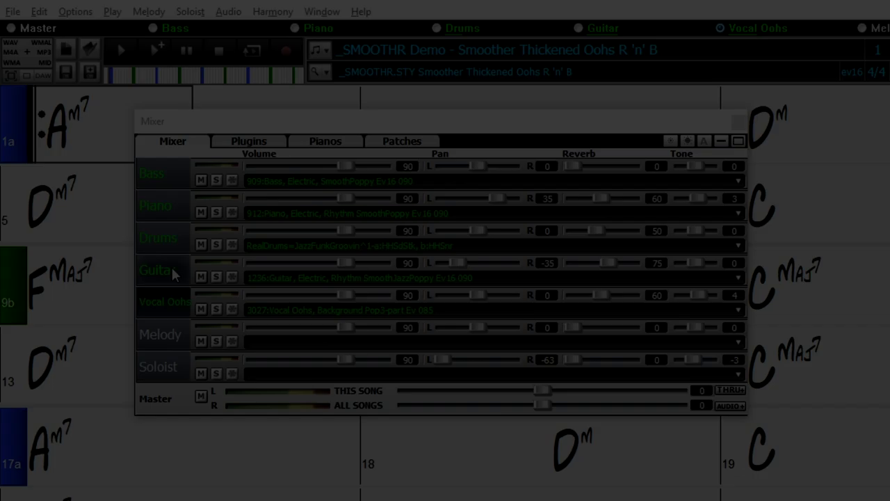
Step: Prepare the Guitar track for rendering with a bit depth of 24 bit PCM and a sample rate of 48.0 kHz
{"action": "left_click", "coordinate": [173, 273]}
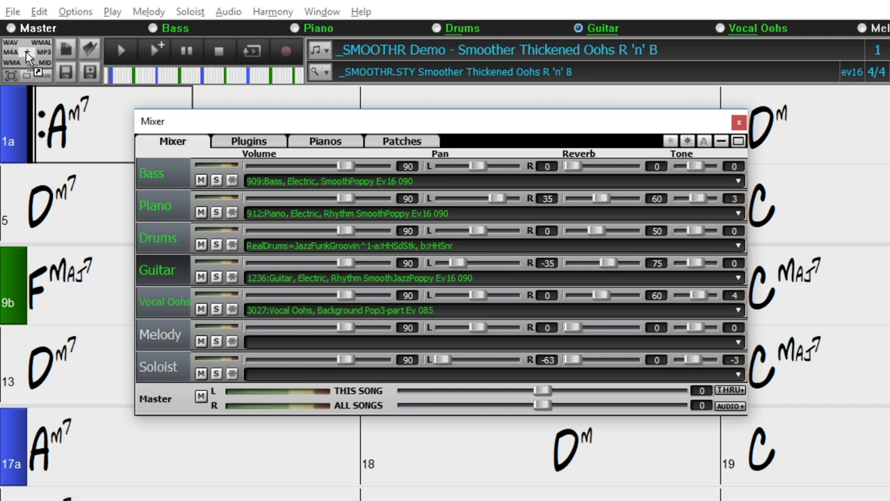
{"action": "left_click", "coordinate": [27, 53]}
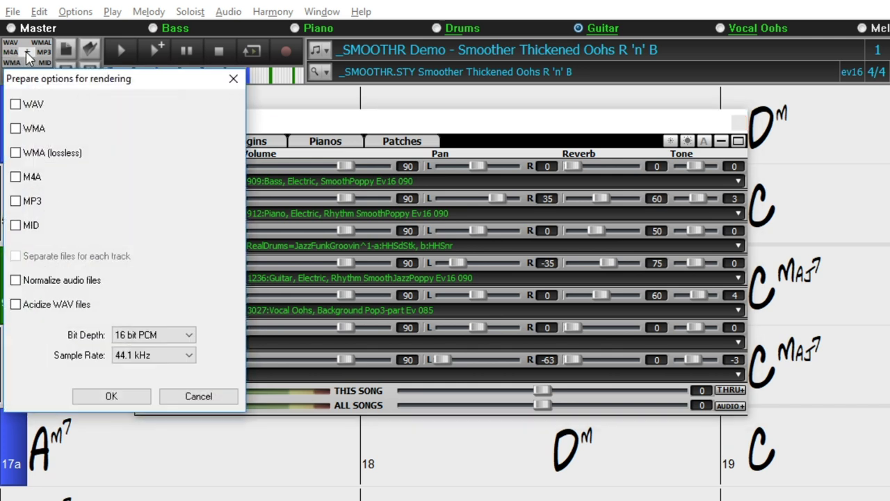
{"action": "left_click", "coordinate": [189, 337]}
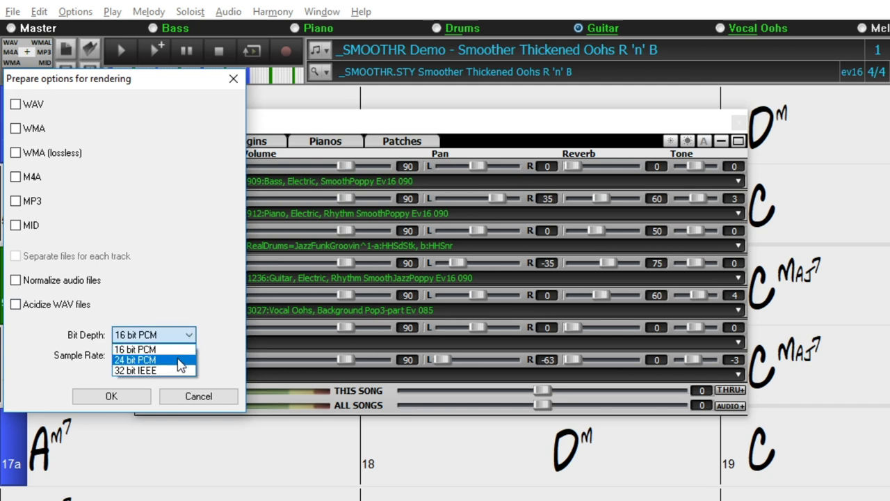
{"action": "left_click", "coordinate": [180, 363]}
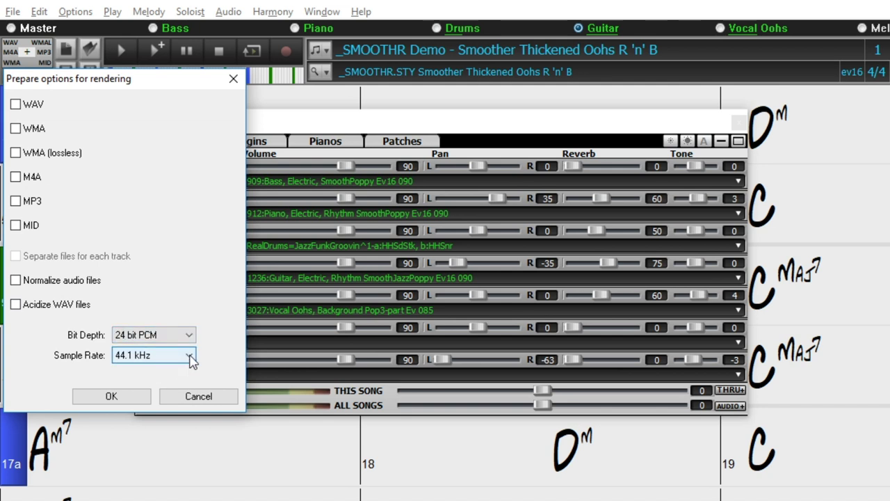
{"action": "left_click", "coordinate": [190, 357]}
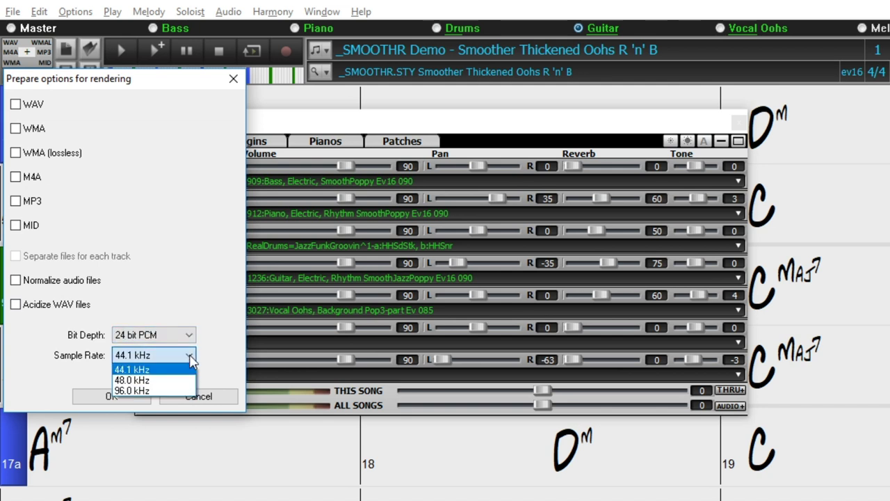
{"action": "left_click", "coordinate": [138, 382]}
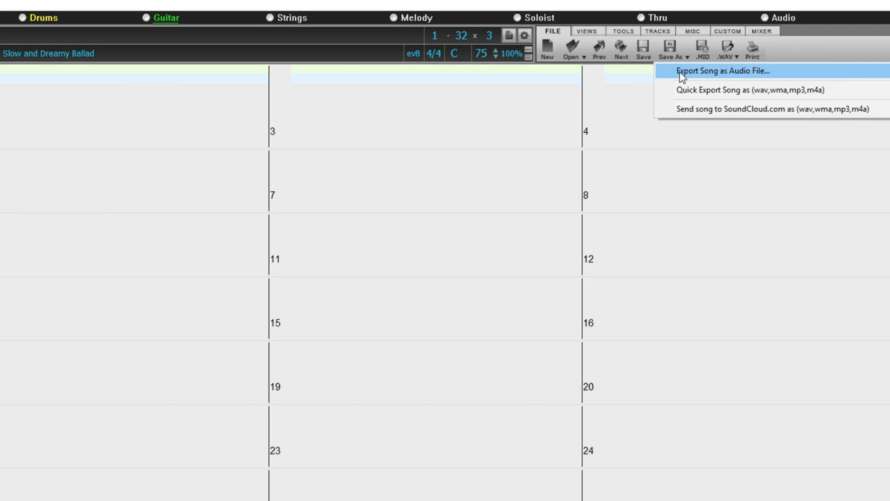
Step: Start exporting the song as an audio file and open the sample rate choices for the render
{"action": "left_click", "coordinate": [679, 72]}
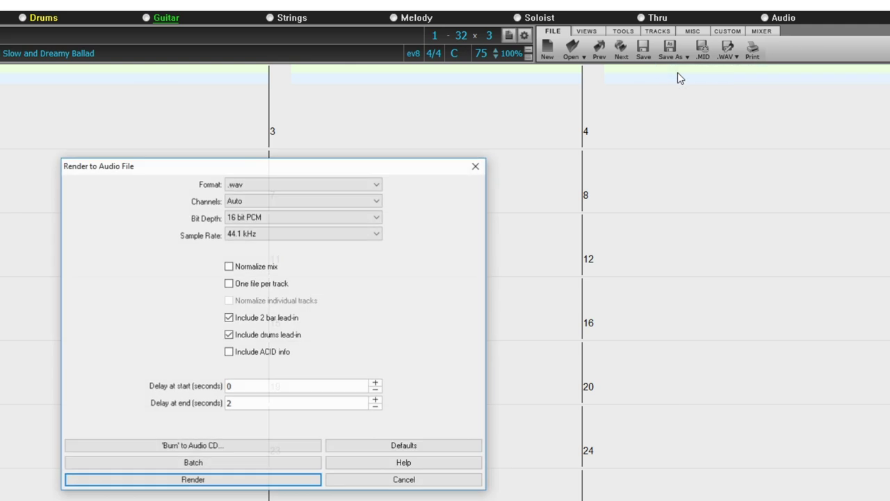
{"action": "left_click", "coordinate": [346, 233]}
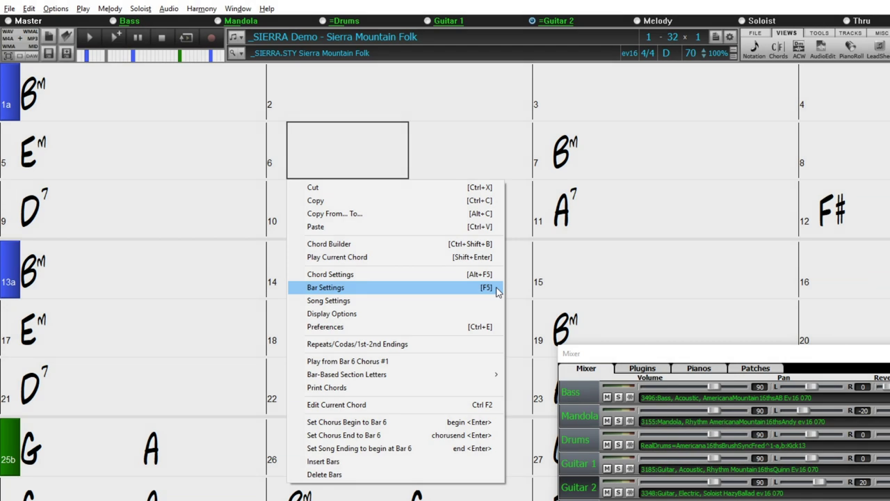
Step: Open the bar settings for bar 6 and switch to other bars through the dialog's bar number choice
{"action": "left_click", "coordinate": [497, 288]}
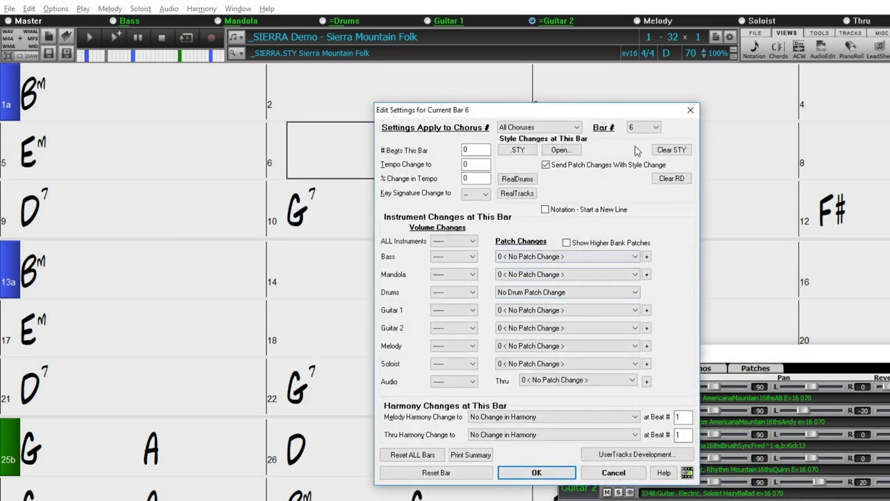
{"action": "left_click", "coordinate": [656, 128]}
{"action": "left_click", "coordinate": [636, 145]}
{"action": "left_click", "coordinate": [656, 128]}
{"action": "left_click", "coordinate": [639, 145]}
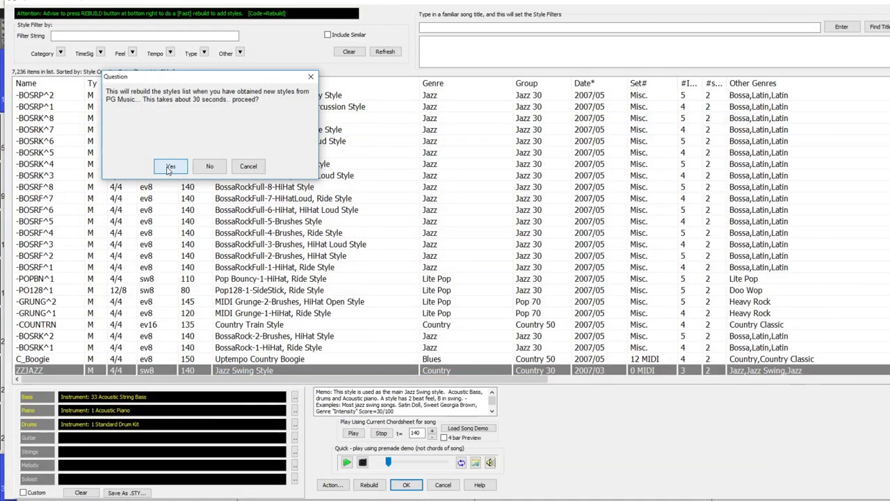
Step: Confirm the rebuild of the styles list to include newly obtained styles
{"action": "left_click", "coordinate": [170, 167]}
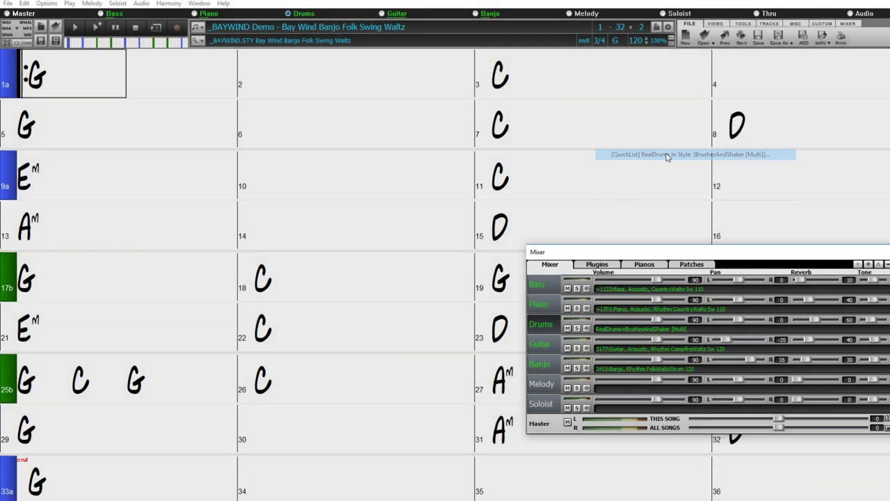
Step: Open the RealDrums quick list, make its window narrower and taller, and assign AltHipHop^01-MuteHiHat,HeavSnrRd to the Drums track
{"action": "left_click", "coordinate": [666, 156]}
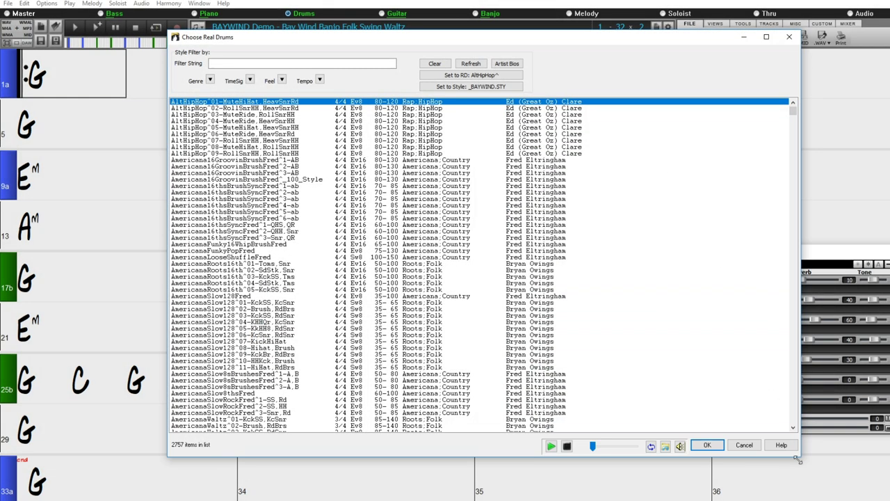
{"action": "left_click_drag", "start_coordinate": [800, 459], "coordinate": [656, 475]}
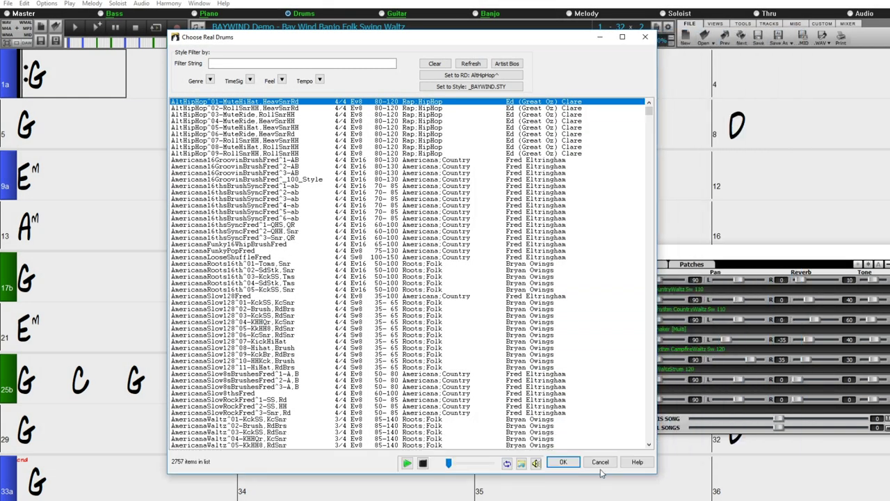
{"action": "left_click", "coordinate": [563, 462]}
Step: Reopen the RealDrums quick list and examine the bios of several drummers in the Artist Browser
{"action": "left_click", "coordinate": [643, 335]}
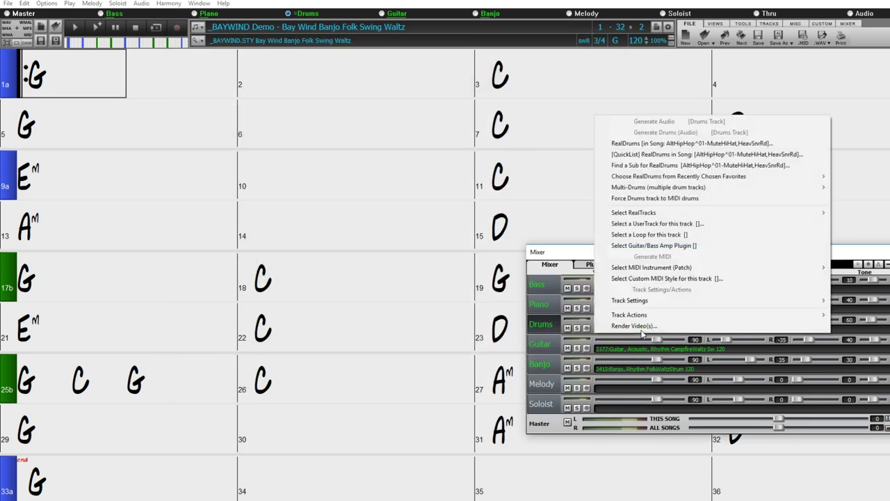
{"action": "left_click", "coordinate": [638, 157]}
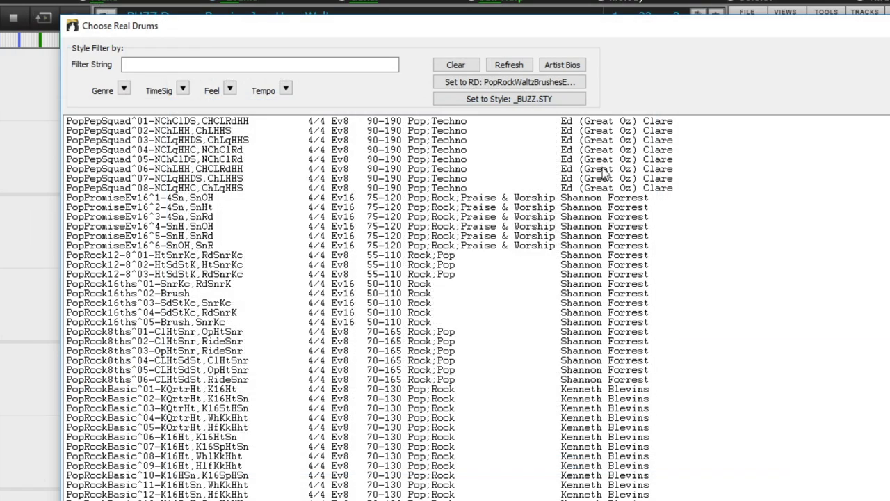
{"action": "left_click", "coordinate": [563, 65]}
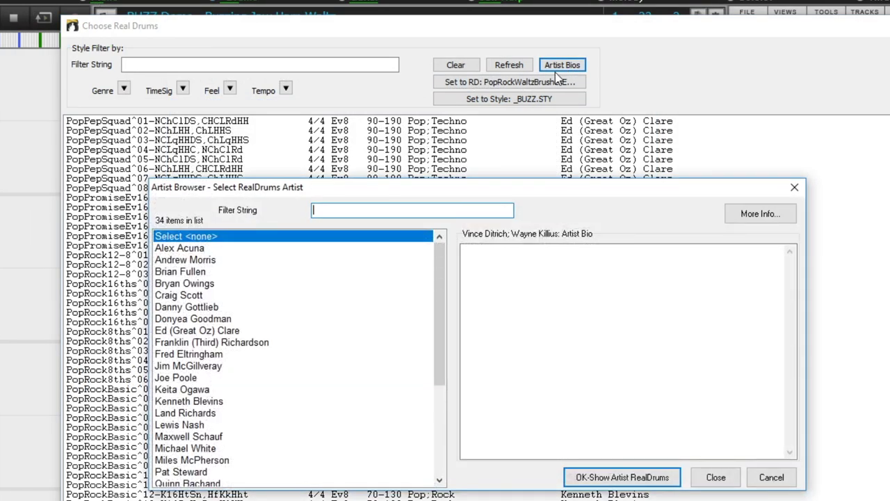
{"action": "left_click", "coordinate": [238, 320]}
{"action": "left_click", "coordinate": [213, 368]}
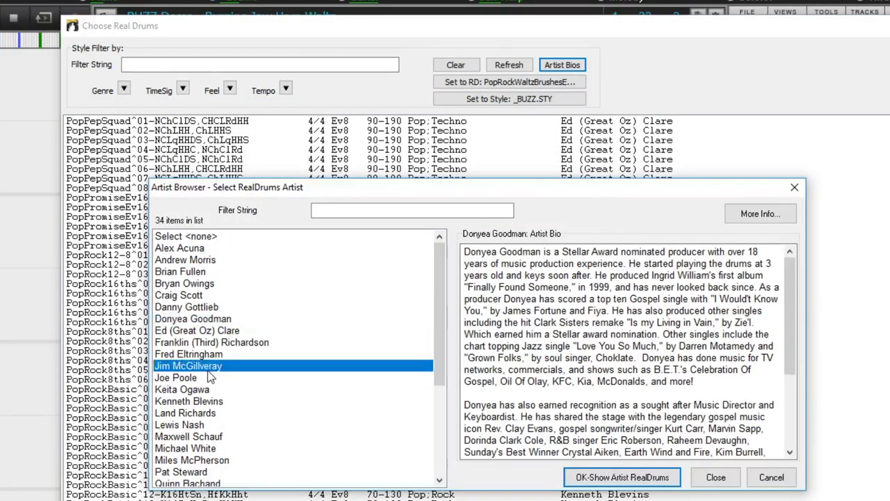
{"action": "left_click", "coordinate": [198, 438]}
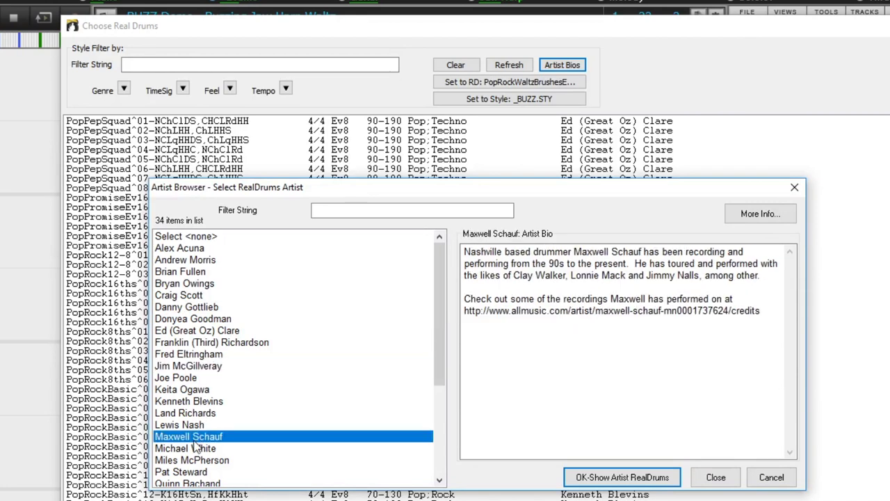
{"action": "left_click", "coordinate": [193, 460]}
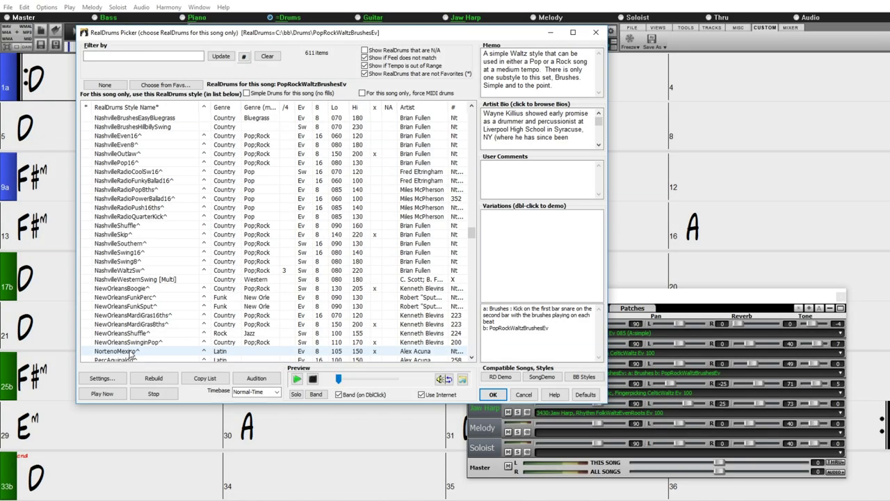
Step: Select NortenoMexico^ in the RealDrums Picker and open its artist's bio
{"action": "left_click", "coordinate": [130, 352]}
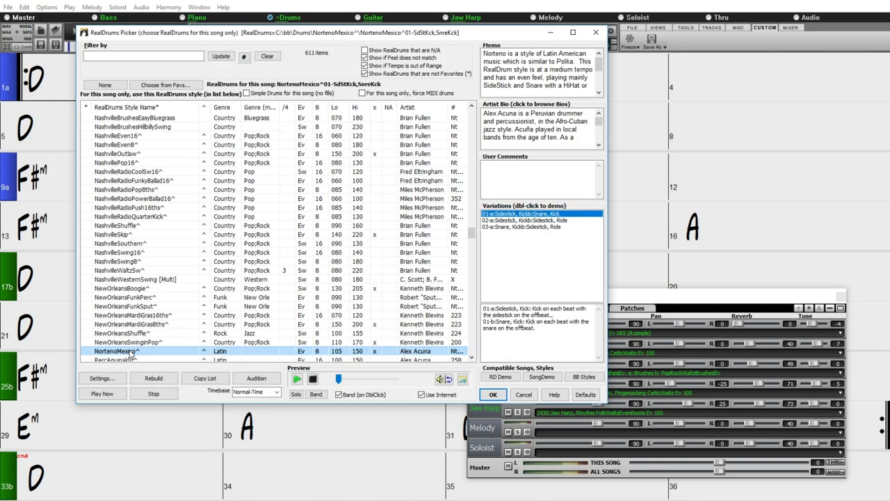
{"action": "left_click", "coordinate": [540, 121]}
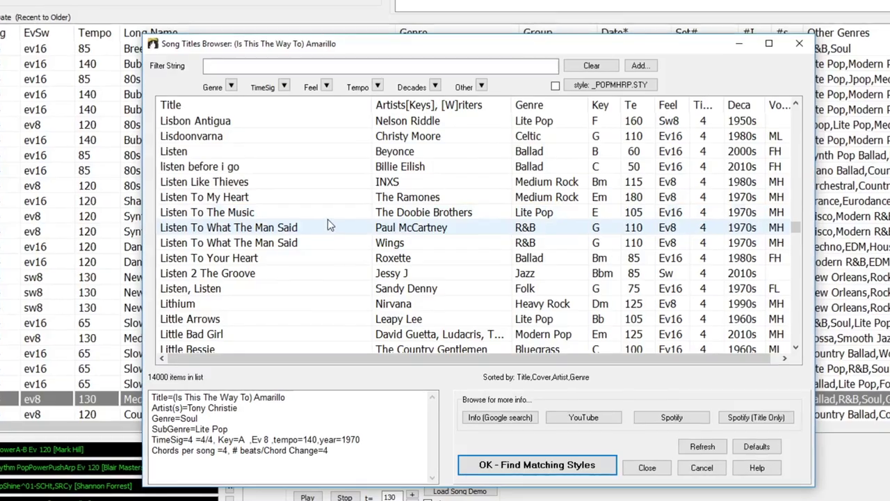
Step: Select the song "listen before i go" in the Song Titles Browser
{"action": "left_click", "coordinate": [266, 165]}
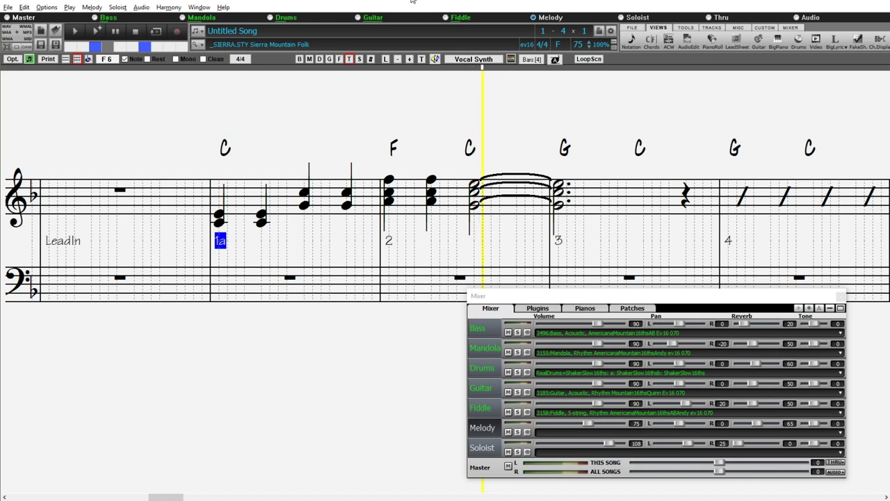
Step: Insert a hard rest on the treble clef in the Melody track's notation
{"action": "key", "text": "r"}
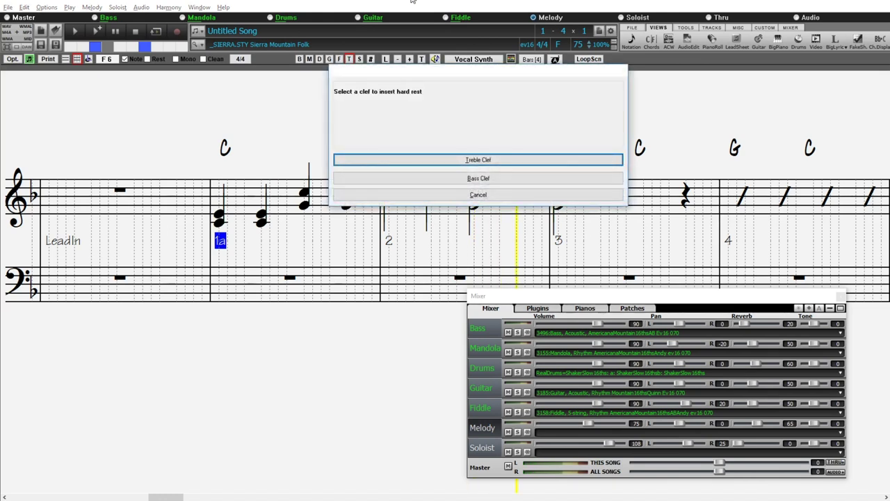
{"action": "key", "text": "Return"}
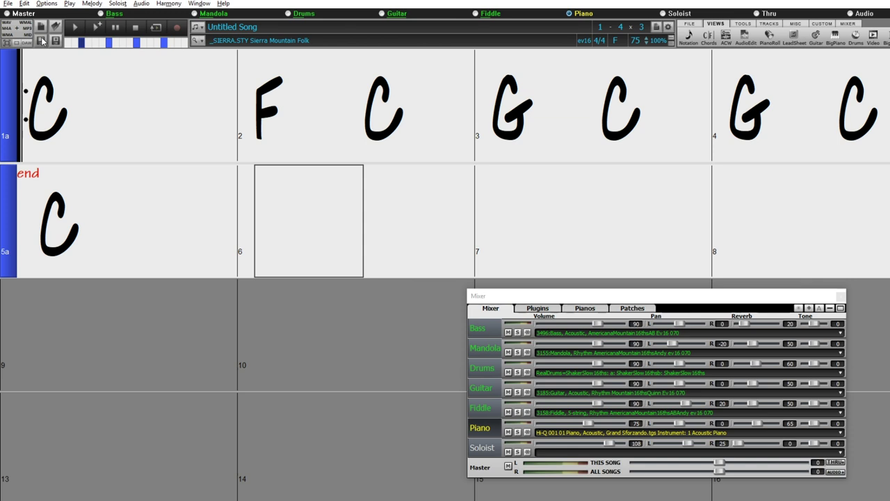
Step: Save the untitled Sierra Mountain Folk song and open its key signature choices
{"action": "left_click", "coordinate": [41, 41]}
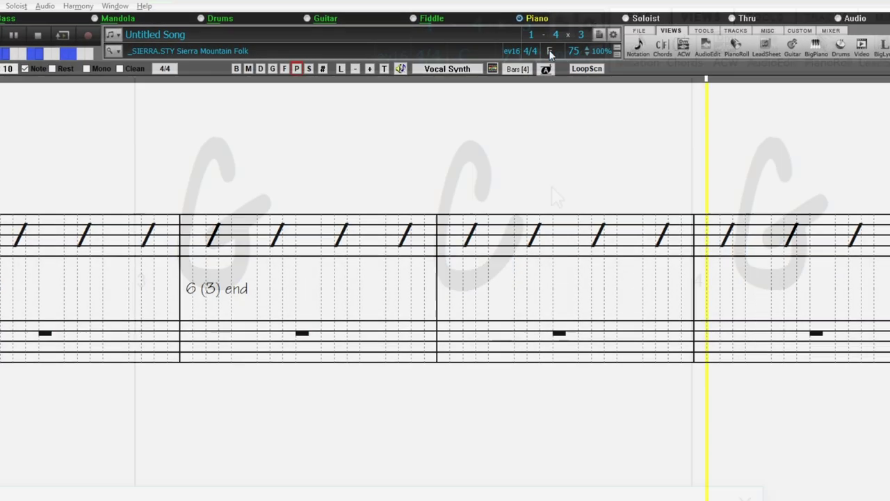
{"action": "left_click", "coordinate": [548, 48]}
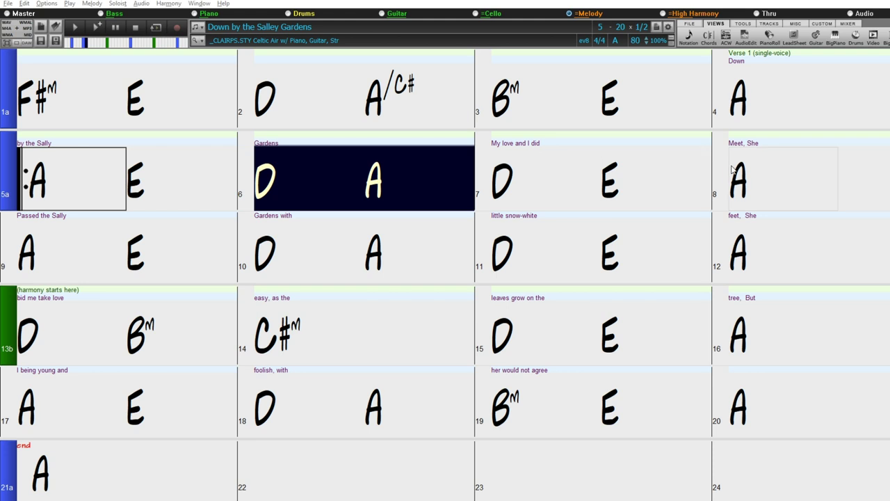
Step: Open the lead sheet of "Down by the Salley Gardens"
{"action": "left_click", "coordinate": [793, 40]}
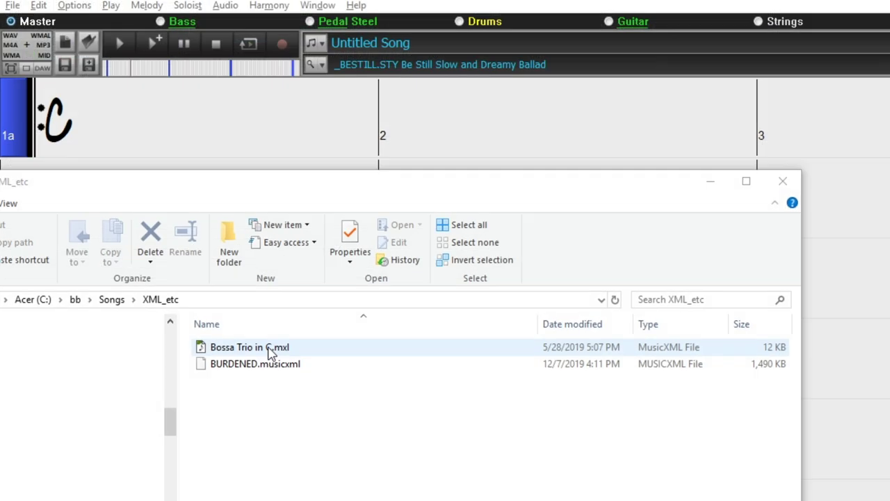
Step: Select the files Bossa Trio in C.mxl and BURDENED.musicxml in turn in the XML_etc folder
{"action": "left_click", "coordinate": [270, 351]}
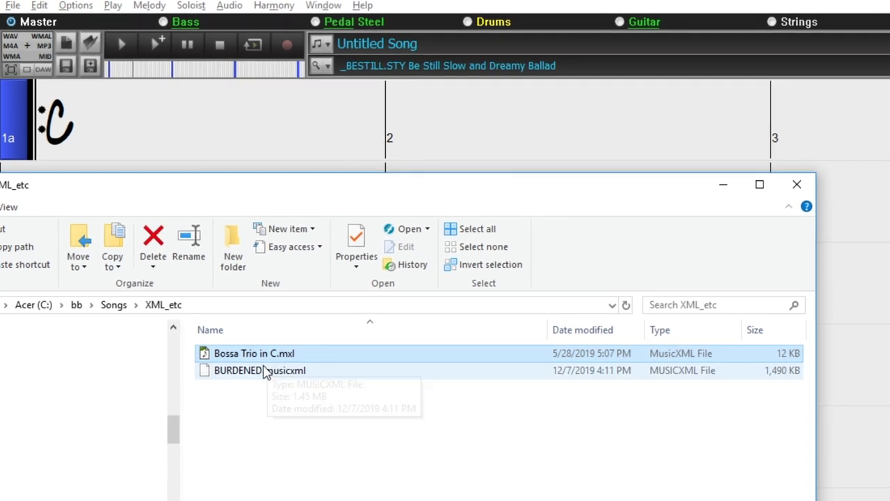
{"action": "left_click", "coordinate": [261, 375]}
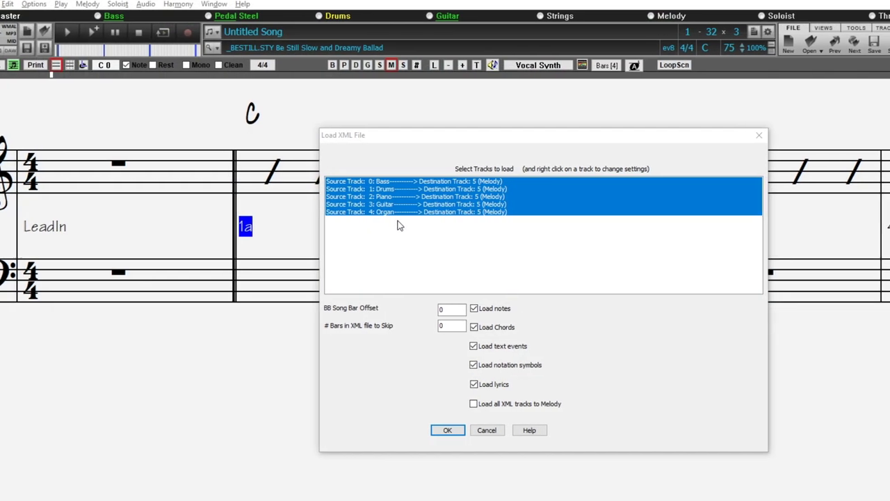
Step: Load only the Drums source track from the MusicXML file into the Melody track
{"action": "left_click", "coordinate": [384, 190]}
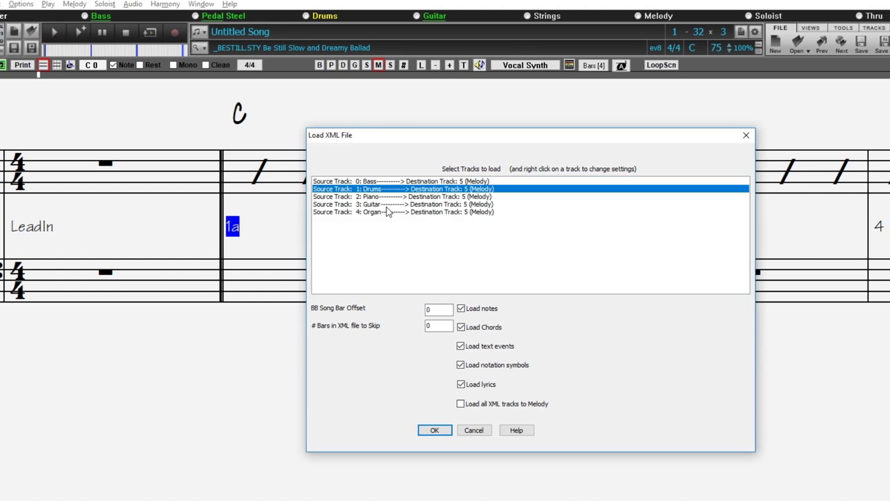
{"action": "left_click", "coordinate": [425, 431]}
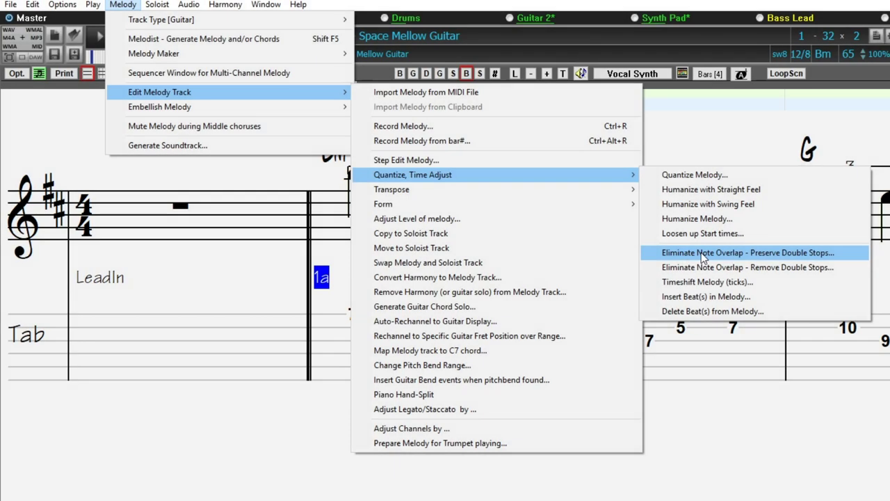
Step: Eliminate note overlap in the melody over the whole song while preserving double stops, with the notation in staff roll mode
{"action": "left_click", "coordinate": [770, 256]}
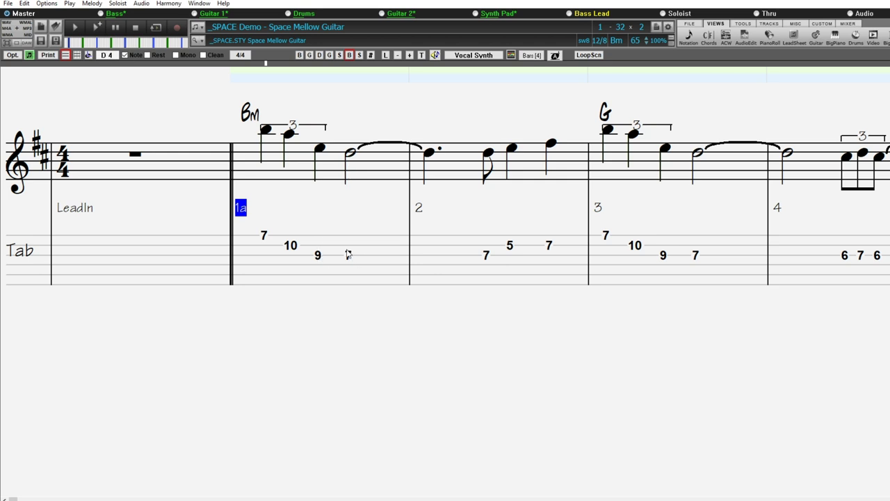
{"action": "left_click", "coordinate": [88, 55]}
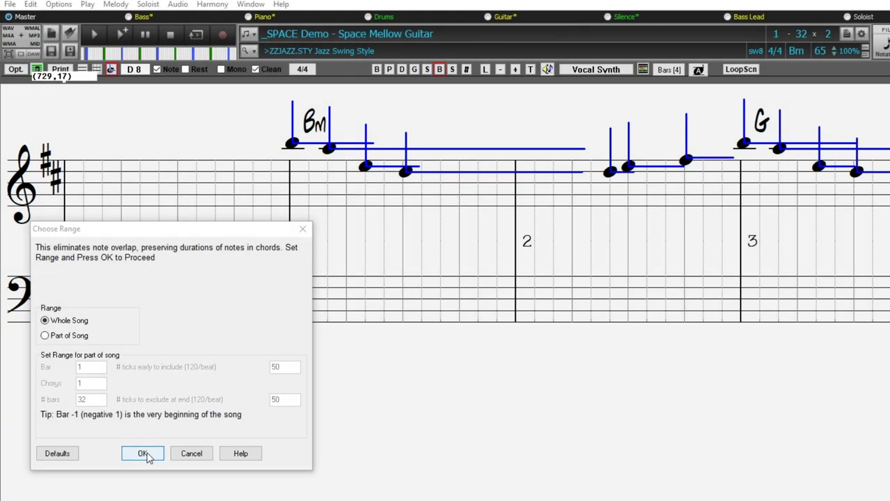
{"action": "left_click", "coordinate": [143, 454]}
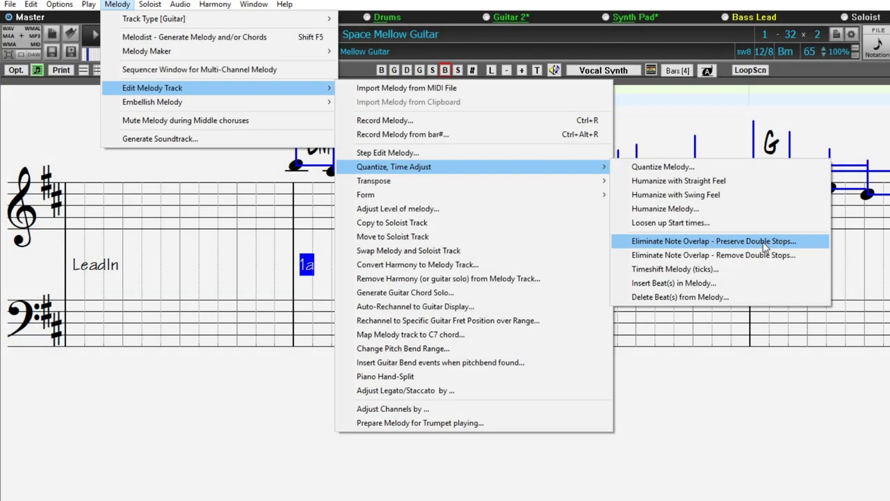
Step: Remove overlapping notes from the melody across the whole song with the option that preserves double stops
{"action": "left_click", "coordinate": [765, 243]}
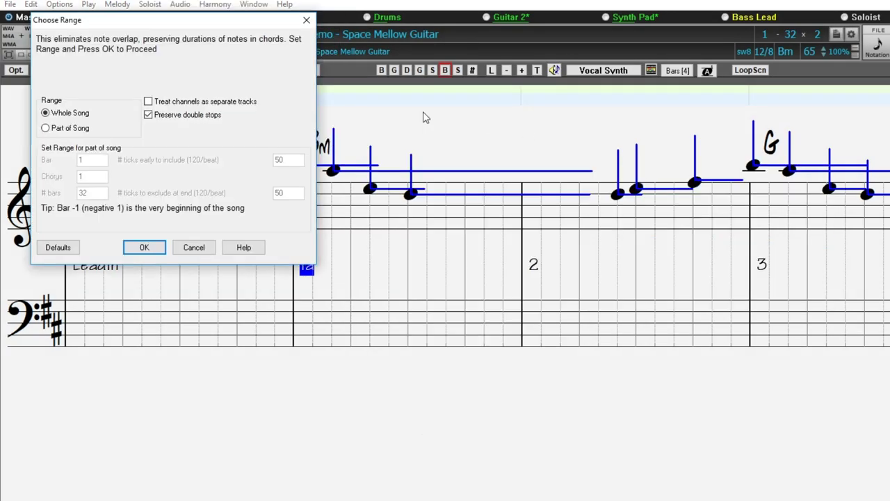
{"action": "left_click", "coordinate": [144, 247]}
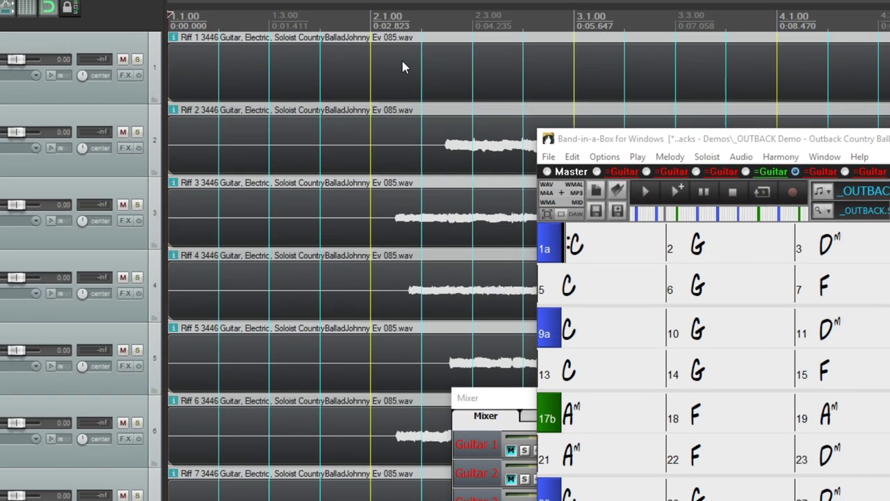
Step: Solo the Riff 3 and Riff 5 guitar tracks in turn in the REAPER project to audition the riffs
{"action": "scroll", "coordinate": [336, 105], "scroll_direction": "down", "scroll_amount": 5}
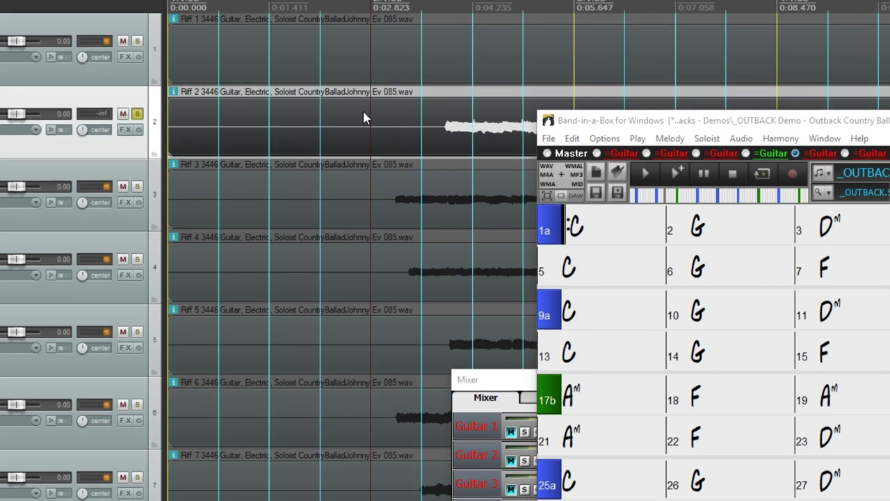
{"action": "scroll", "coordinate": [234, 86], "scroll_direction": "up", "scroll_amount": 4}
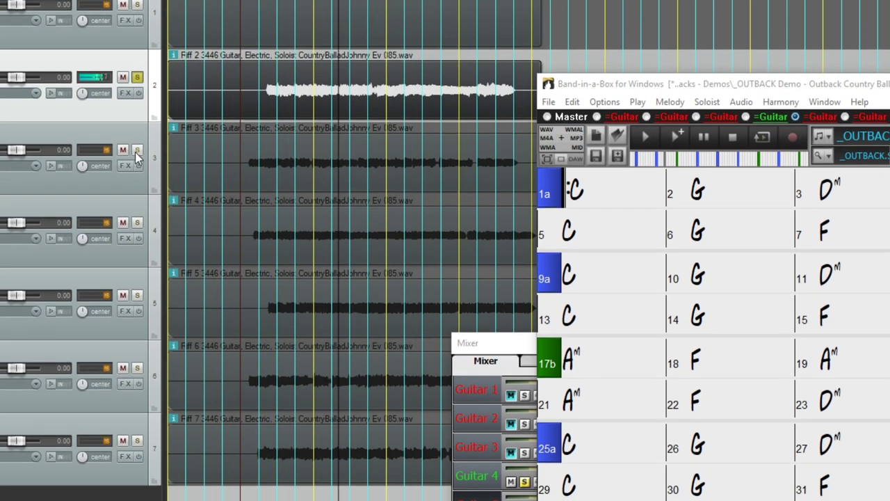
{"action": "left_click", "coordinate": [137, 153]}
{"action": "left_click", "coordinate": [137, 81]}
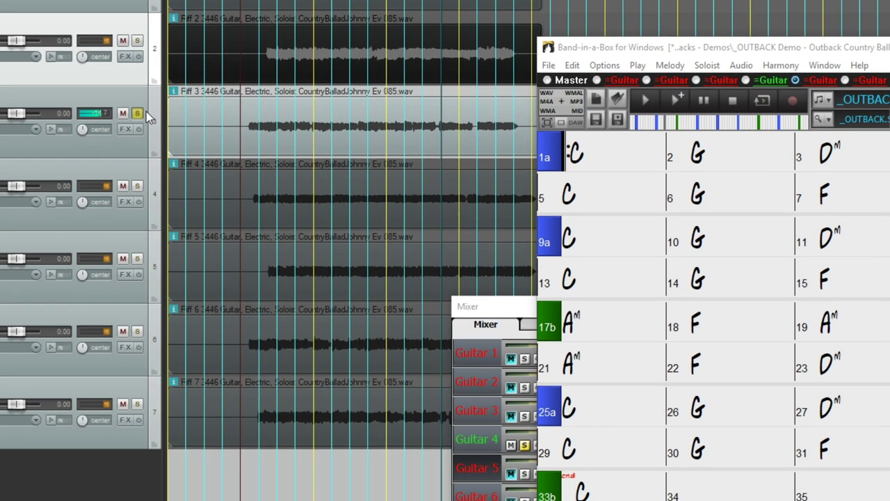
{"action": "left_click", "coordinate": [137, 264]}
{"action": "left_click", "coordinate": [137, 100]}
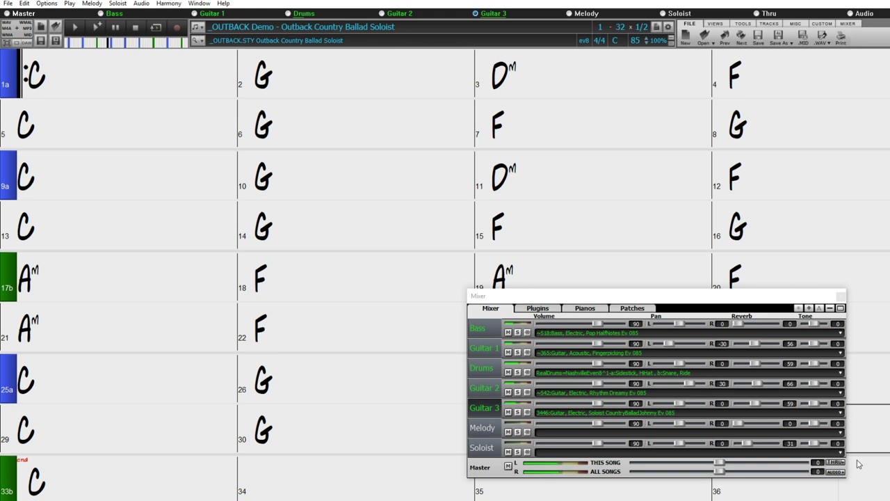
Step: Generate MultiRiffs for bars 9 to 12 on the Guitar 3 track using RealTrack 3446, Guitar, Electric, Soloist CountryBalladJohnny Ev 085
{"action": "left_click", "coordinate": [134, 30]}
{"action": "left_click_drag", "start_coordinate": [78, 176], "coordinate": [849, 171]}
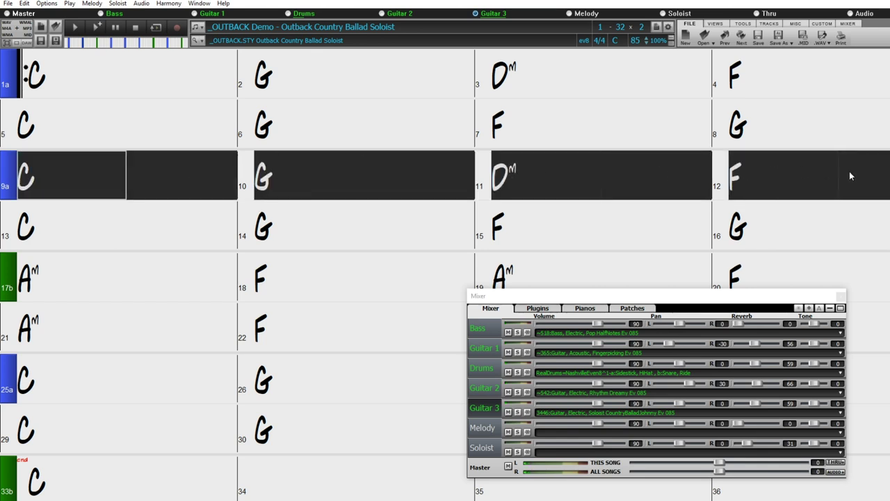
{"action": "right_click", "coordinate": [459, 317]}
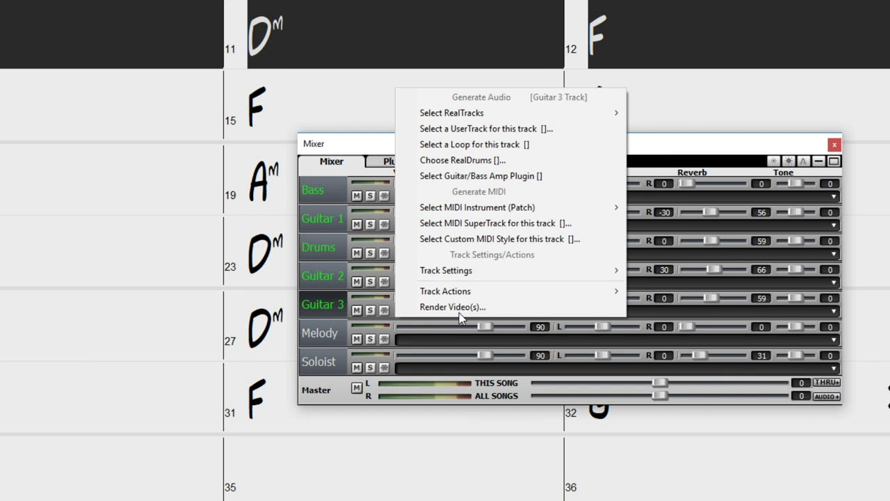
{"action": "mouse_move", "coordinate": [582, 114]}
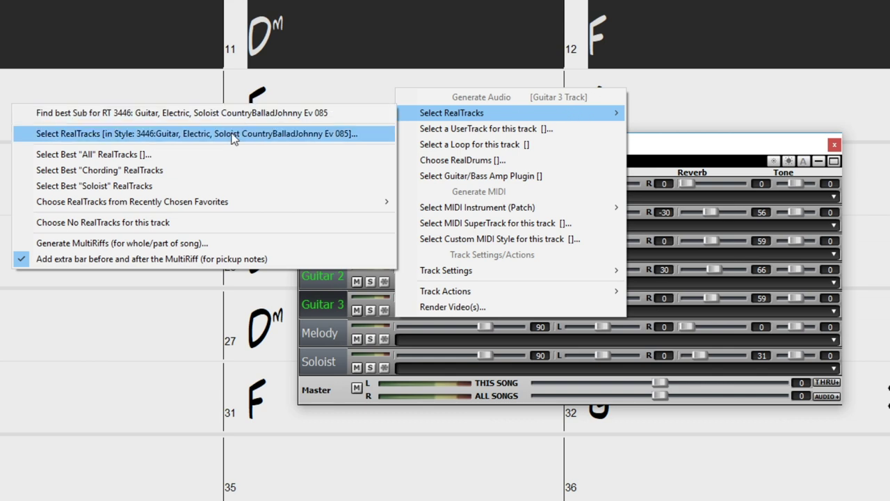
{"action": "left_click", "coordinate": [150, 244]}
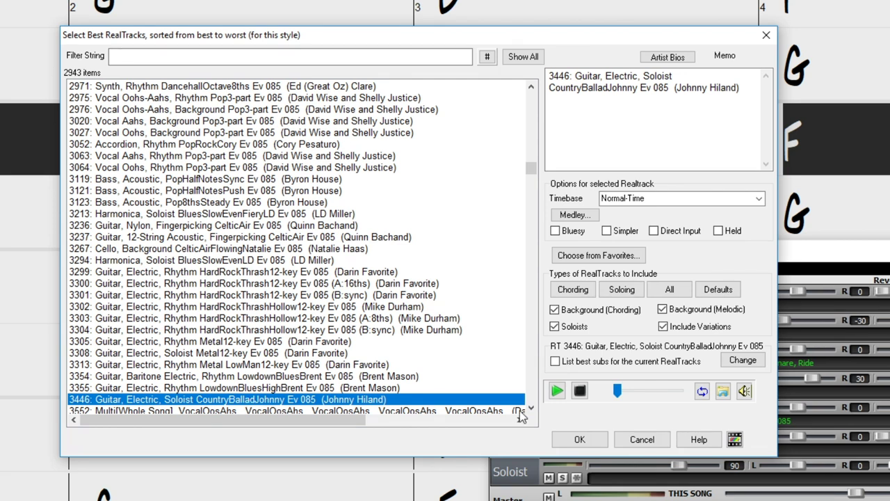
{"action": "left_click", "coordinate": [581, 440]}
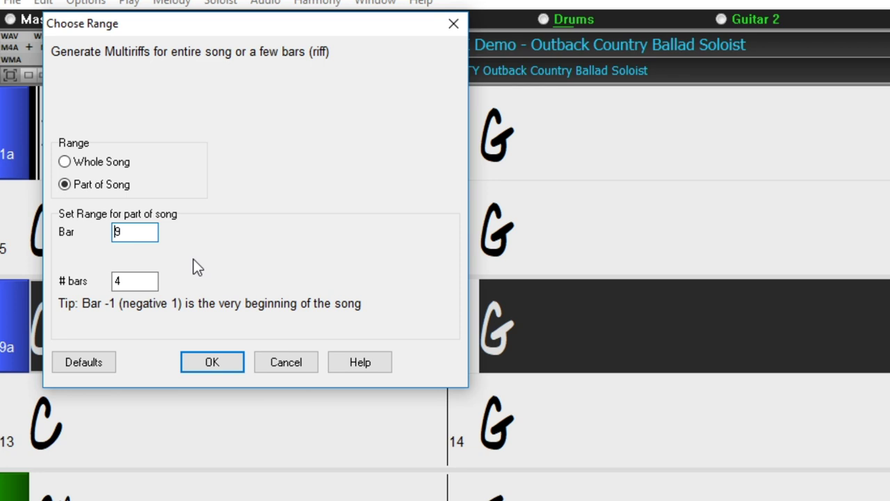
{"action": "left_click", "coordinate": [211, 361]}
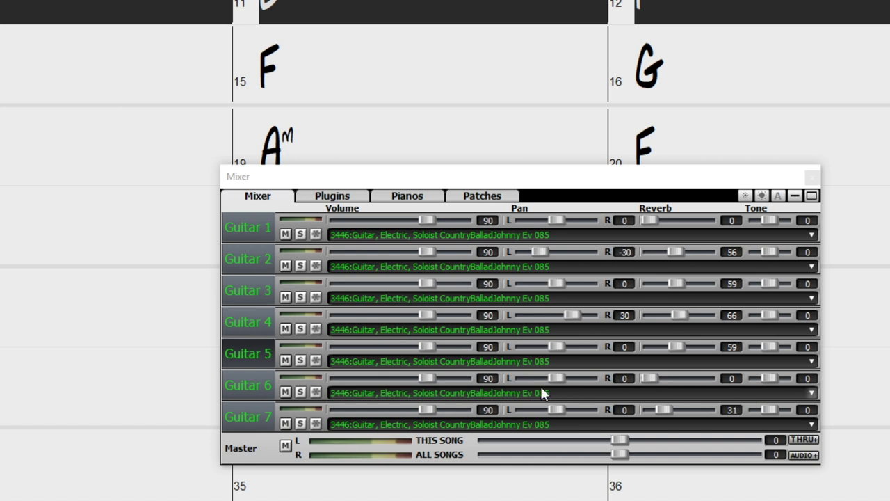
Step: Solo the Guitar 1, 2, 3 and 4 tracks in turn to compare the riffs, and show the compact Band-in-a-Box window over REAPER
{"action": "left_click", "coordinate": [300, 235]}
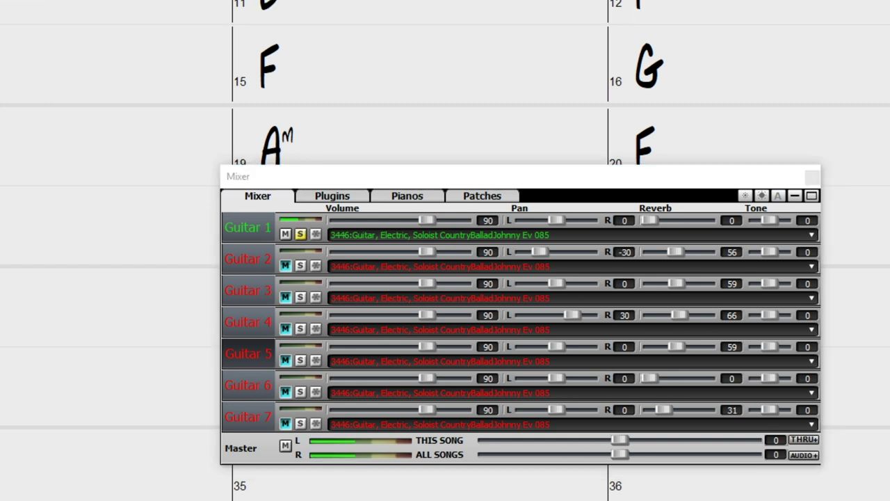
{"action": "left_click", "coordinate": [301, 265]}
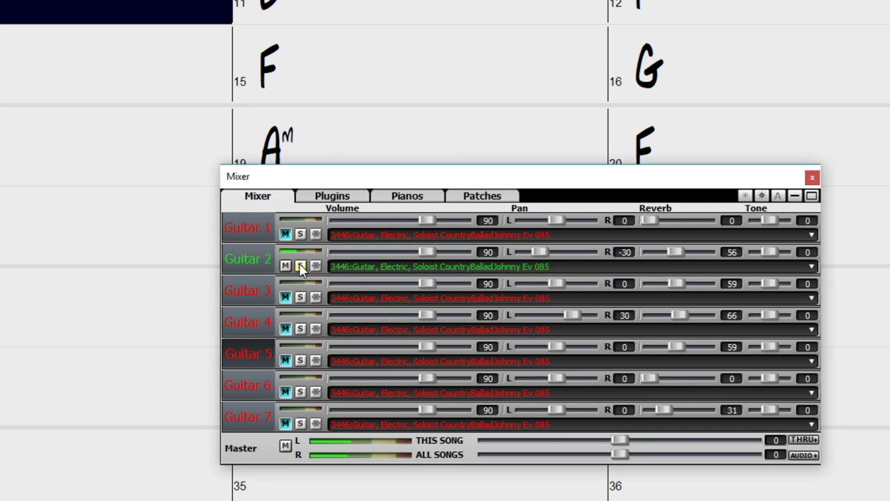
{"action": "left_click", "coordinate": [301, 298]}
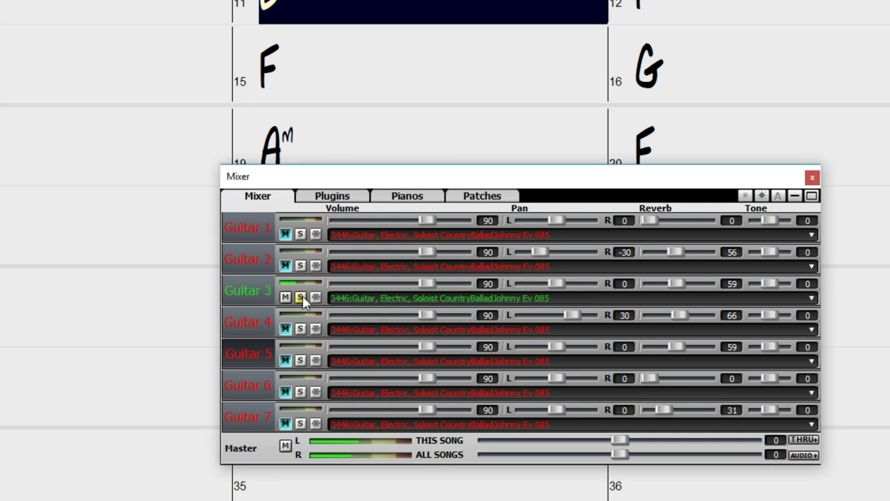
{"action": "left_click", "coordinate": [301, 329]}
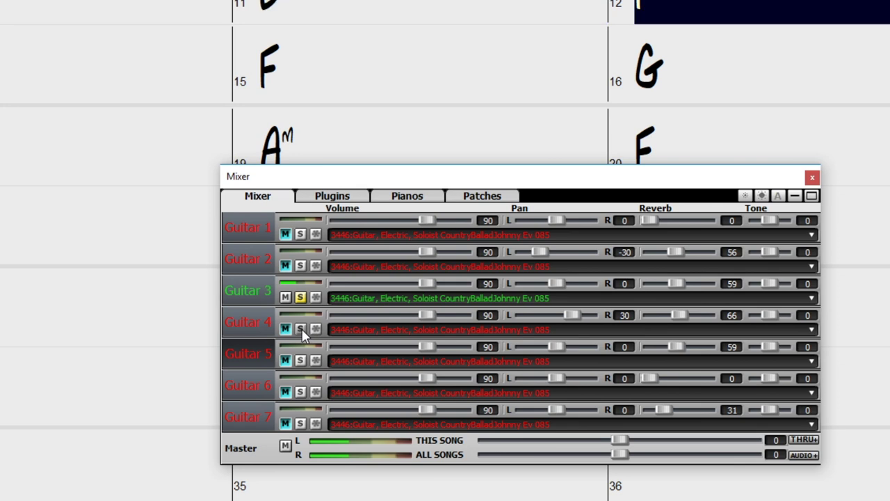
{"action": "left_click", "coordinate": [240, 54]}
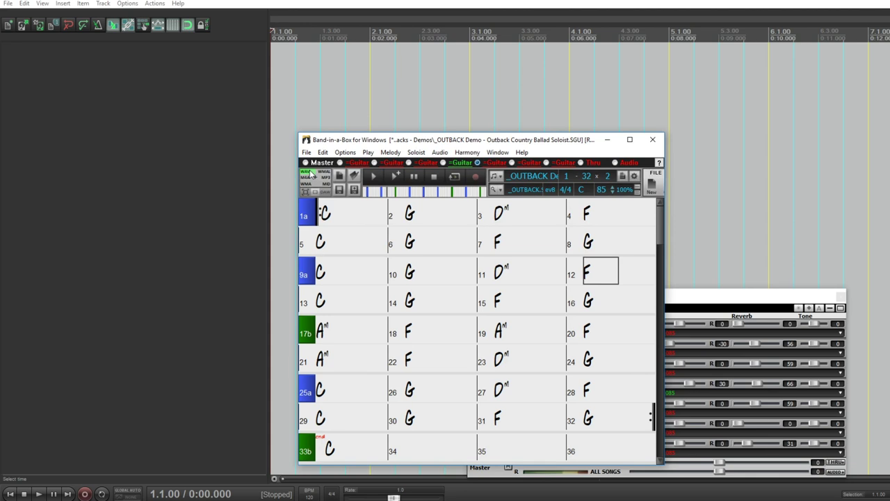
Step: Enter the chords Am in bar 1, Fmaj7 in bar 2, Dm and G in bar 3, and C in bar 4
{"action": "left_click", "coordinate": [221, 85]}
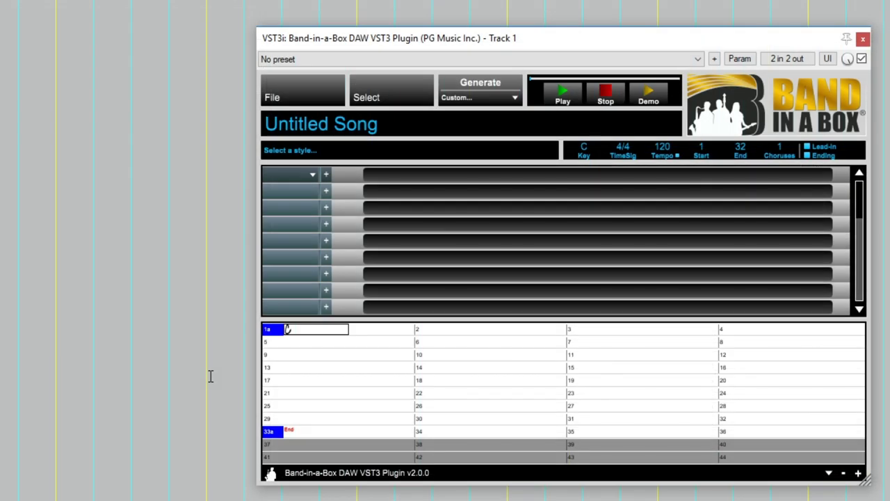
{"action": "type", "text": "m"}
{"action": "key", "text": "Return"}
{"action": "key", "text": "Return"}
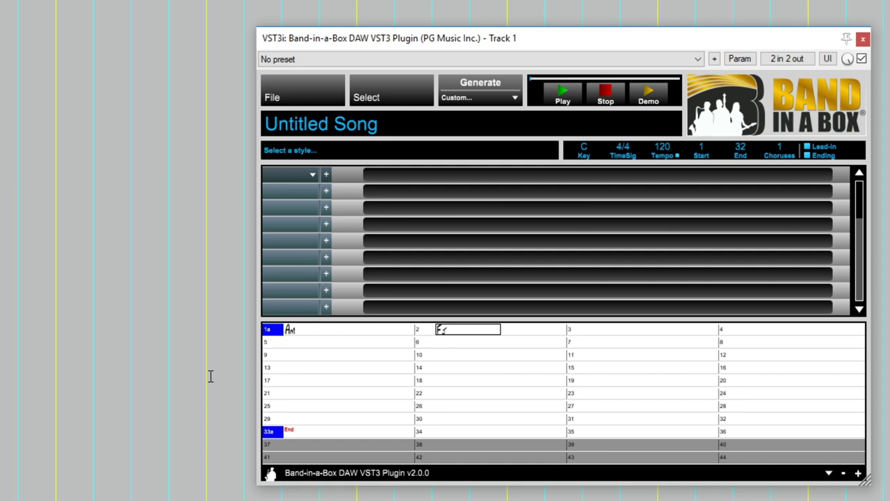
{"action": "type", "text": "7"}
{"action": "key", "text": "Return"}
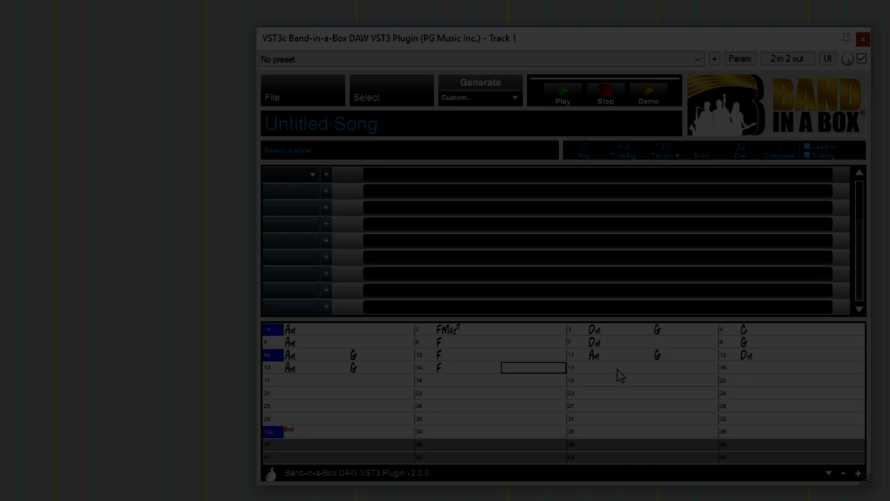
{"action": "key", "text": "Return"}
{"action": "type", "text": "dm"}
{"action": "key", "text": "Return"}
{"action": "key", "text": "Return"}
{"action": "type", "text": "g"}
{"action": "key", "text": "Return"}
{"action": "key", "text": "Return"}
{"action": "type", "text": "c"}
{"action": "key", "text": "Return"}
{"action": "key", "text": "Return"}
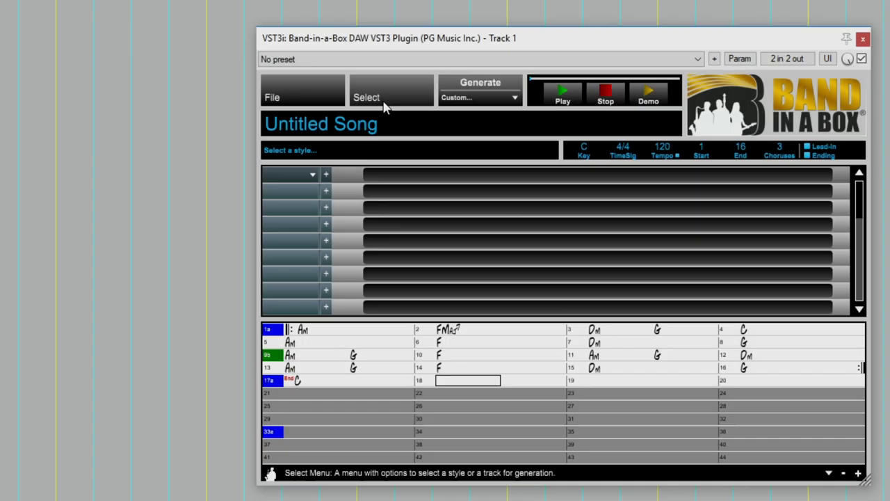
Step: Select the style _MURKY.STY, Murky Americana Baritone Ballad, for the untitled song
{"action": "left_click", "coordinate": [384, 106]}
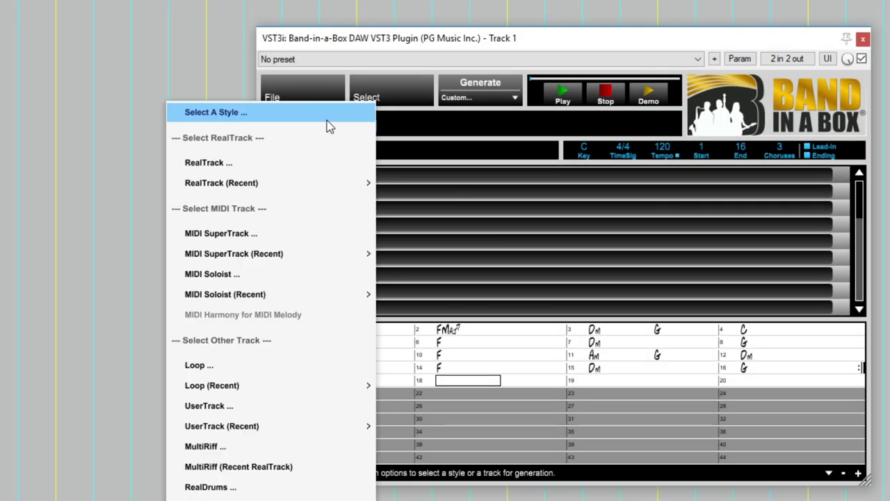
{"action": "left_click", "coordinate": [324, 119]}
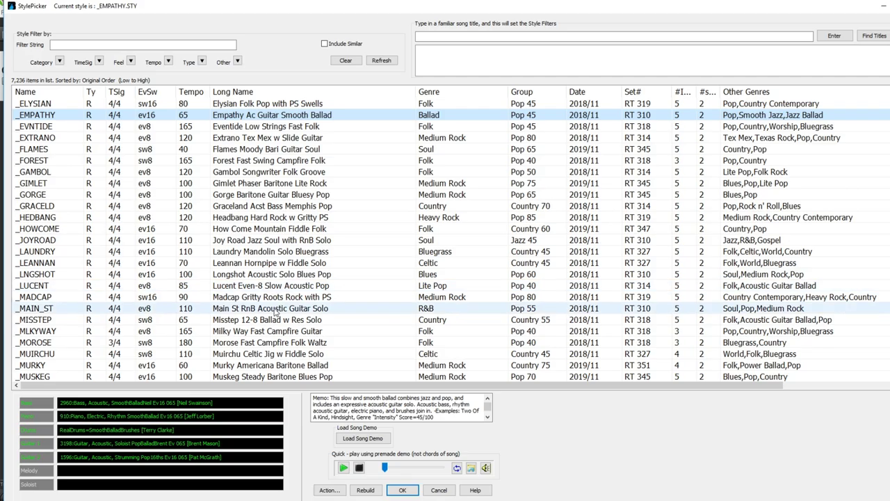
{"action": "left_click", "coordinate": [264, 366]}
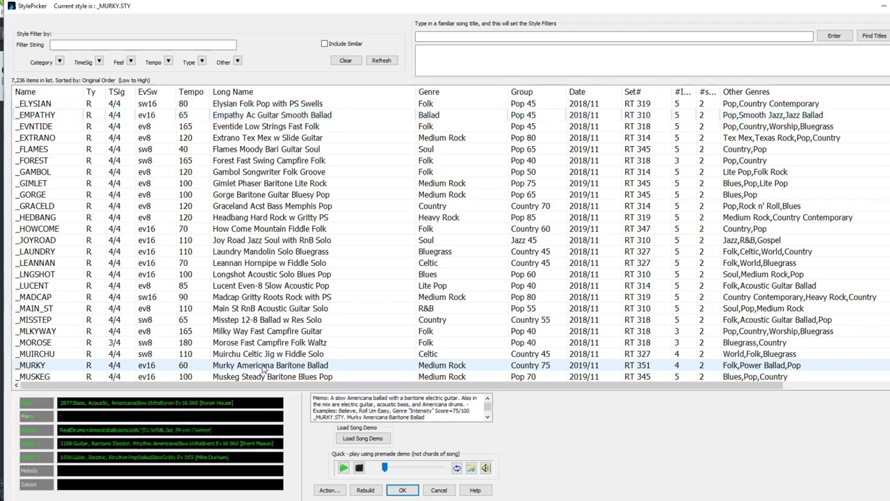
{"action": "left_click", "coordinate": [402, 490]}
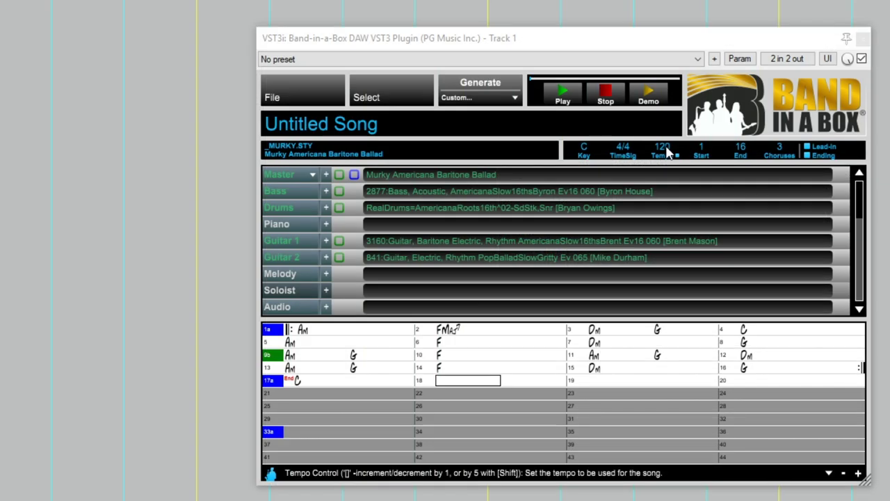
Step: Set the song tempo to 62 and generate the style's tracks
{"action": "left_click", "coordinate": [764, 234]}
{"action": "key", "text": "Return"}
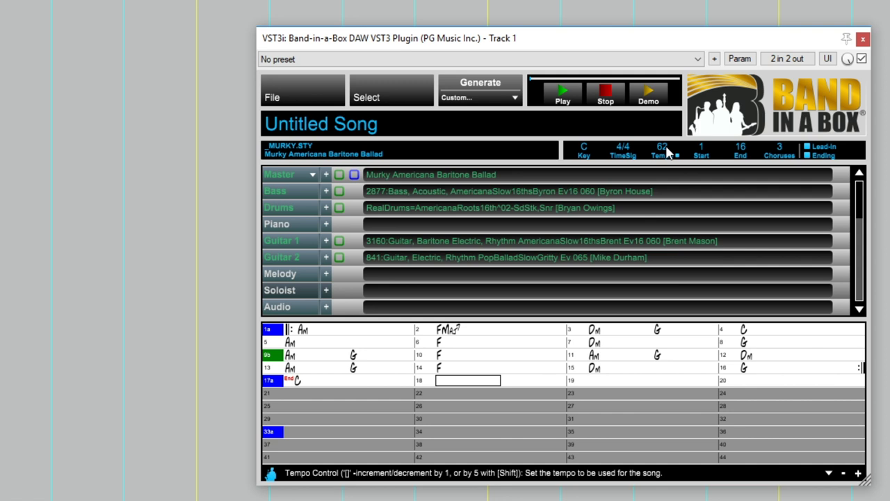
{"action": "left_click", "coordinate": [489, 84]}
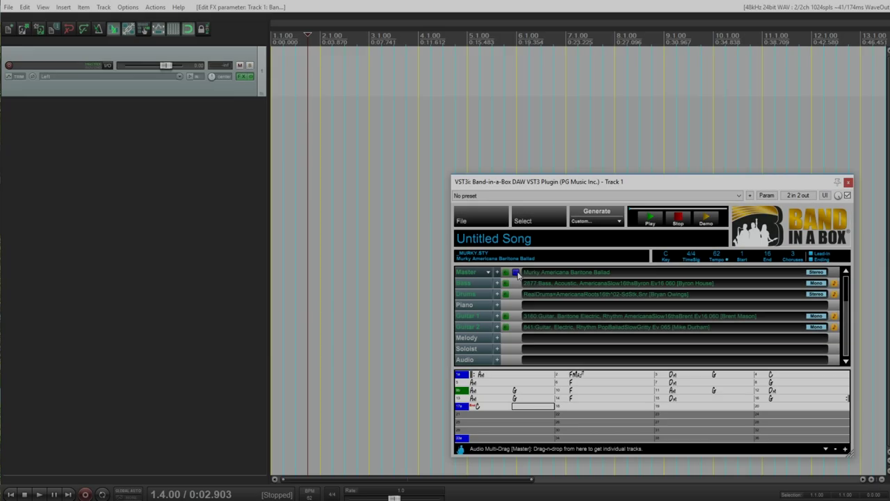
Step: Transfer all generated audio from the plugin's Master track into REAPER as separate tracks and start playback
{"action": "left_click_drag", "start_coordinate": [520, 278], "coordinate": [282, 152]}
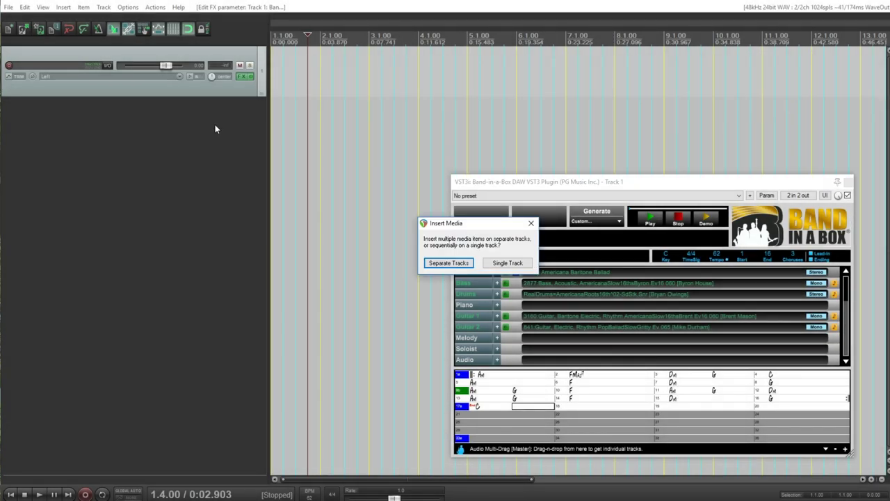
{"action": "left_click", "coordinate": [448, 262]}
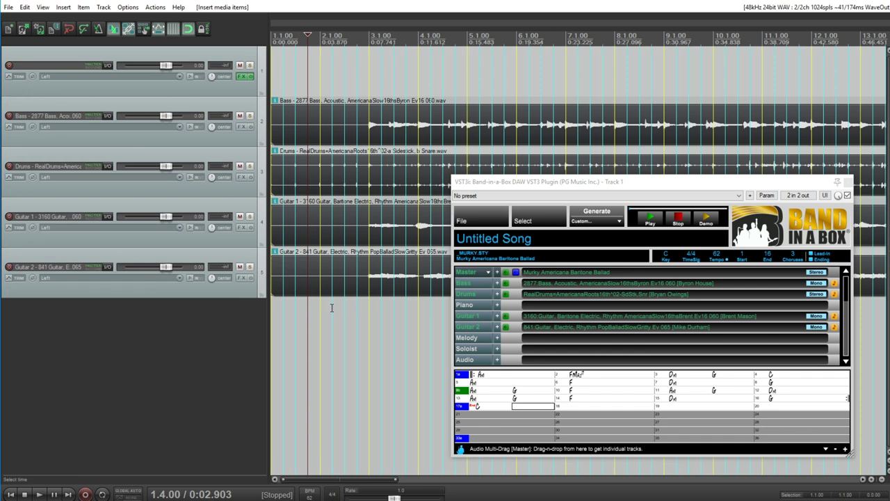
{"action": "left_click", "coordinate": [39, 494]}
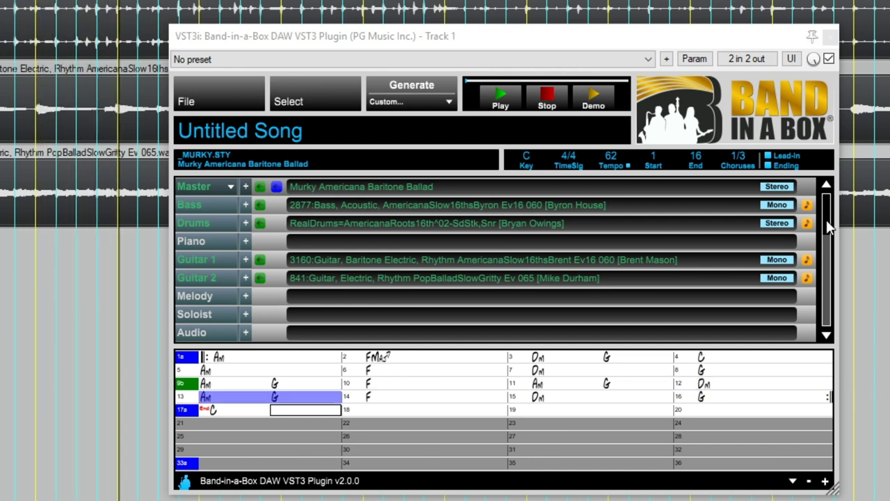
Step: Examine the plugin's full list of track slots and the options available for the Guitar 1 and Audio tracks
{"action": "mouse_move", "coordinate": [828, 226]}
{"action": "left_mouse_down"}
{"action": "mouse_move", "coordinate": [825, 316]}
{"action": "mouse_move", "coordinate": [833, 211]}
{"action": "left_mouse_up"}
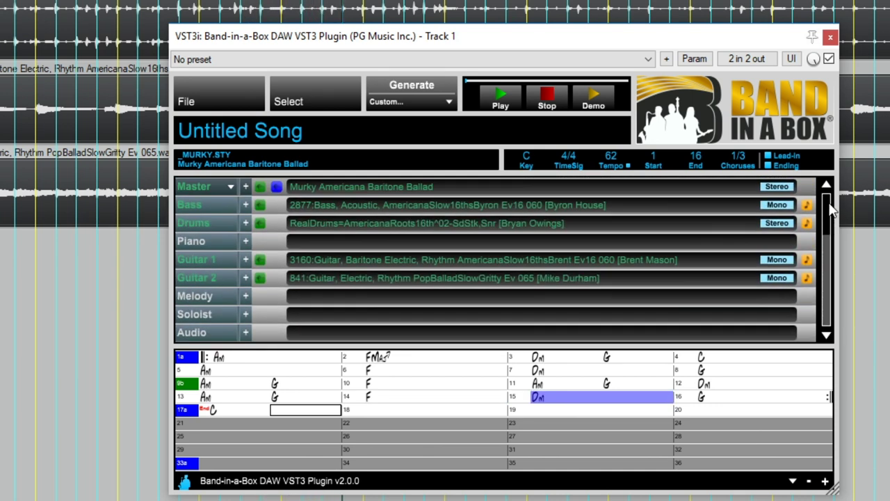
{"action": "left_click", "coordinate": [245, 260]}
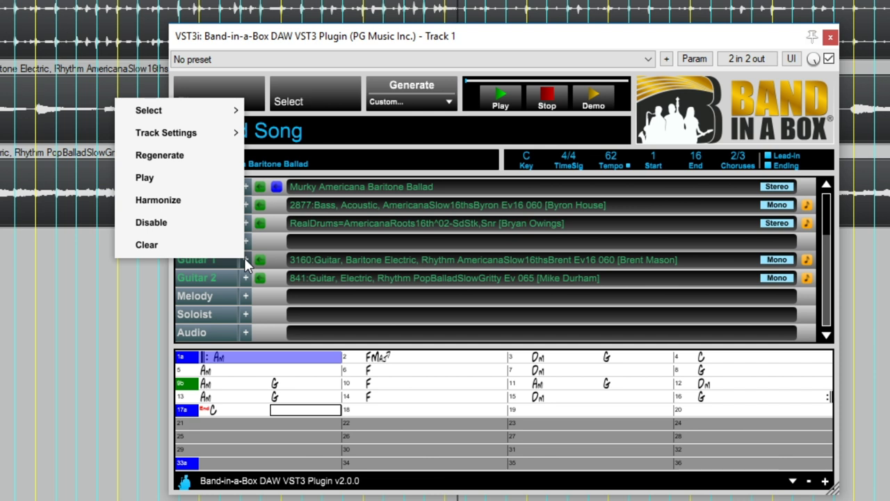
{"action": "left_click", "coordinate": [245, 333]}
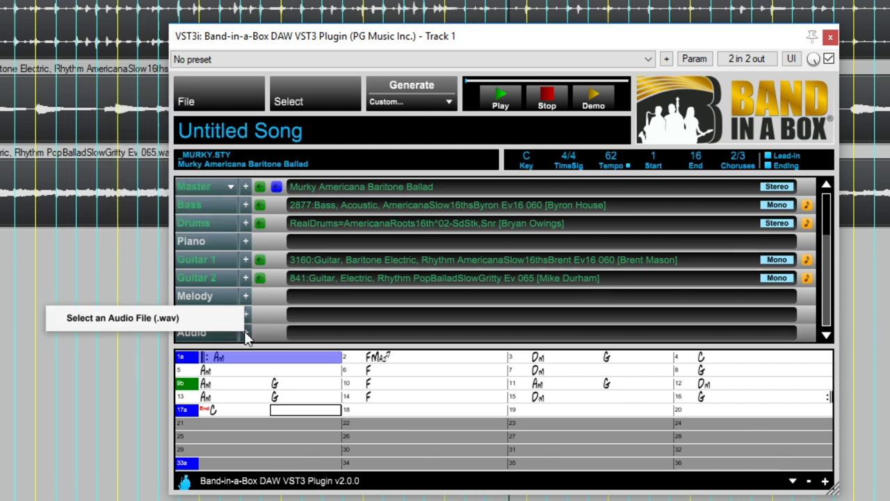
{"action": "left_click", "coordinate": [827, 265]}
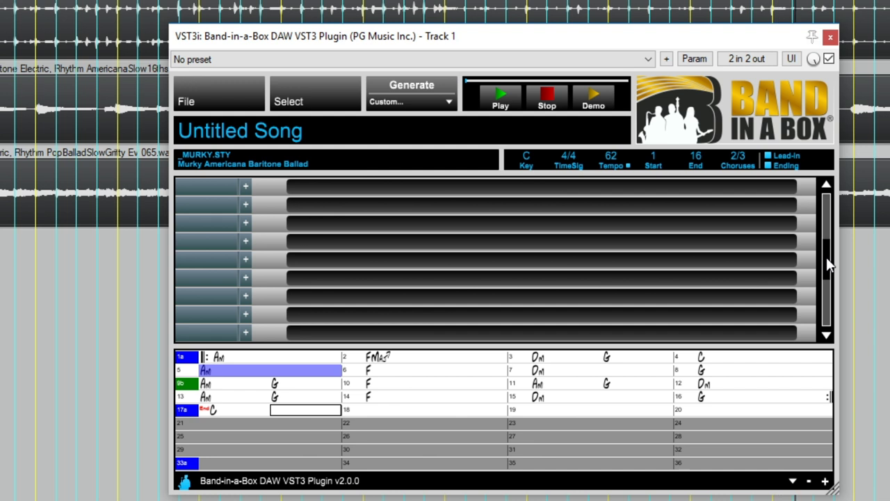
{"action": "left_click_drag", "start_coordinate": [828, 263], "coordinate": [826, 206]}
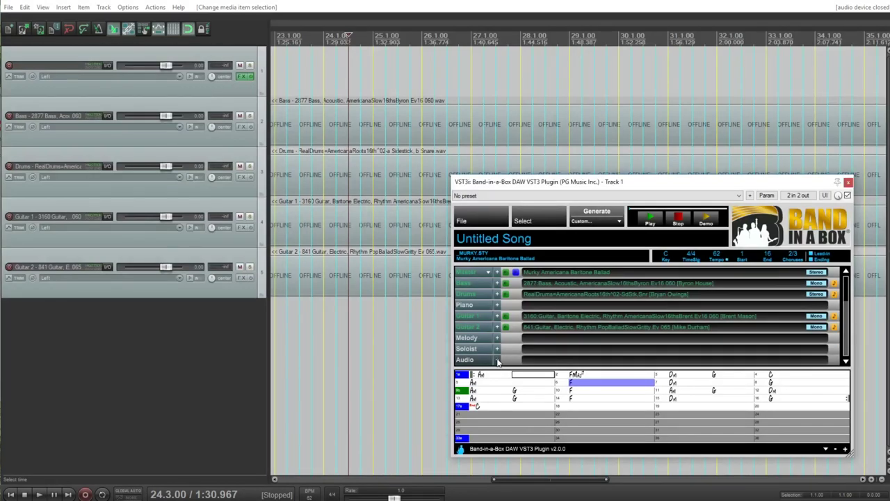
Step: Load Alto Sax, long held notes.wav into the plugin's Audio track and transfer it into REAPER as its own track
{"action": "left_click", "coordinate": [499, 360]}
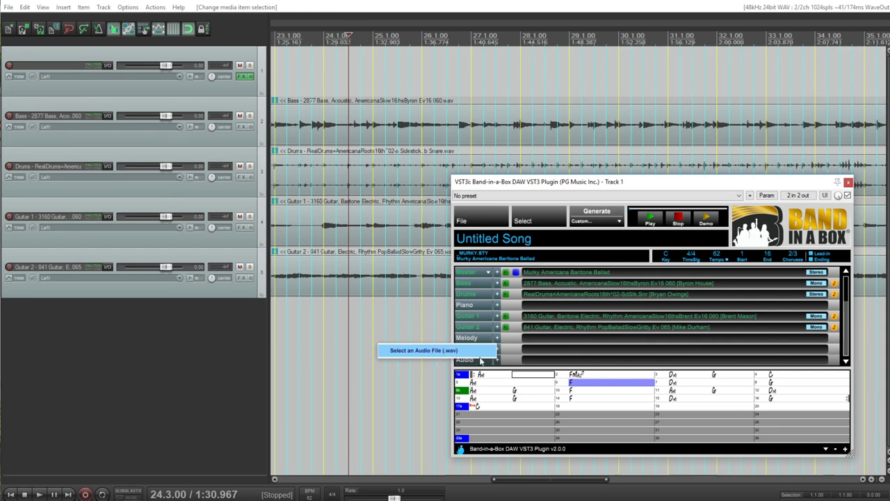
{"action": "left_click", "coordinate": [523, 378]}
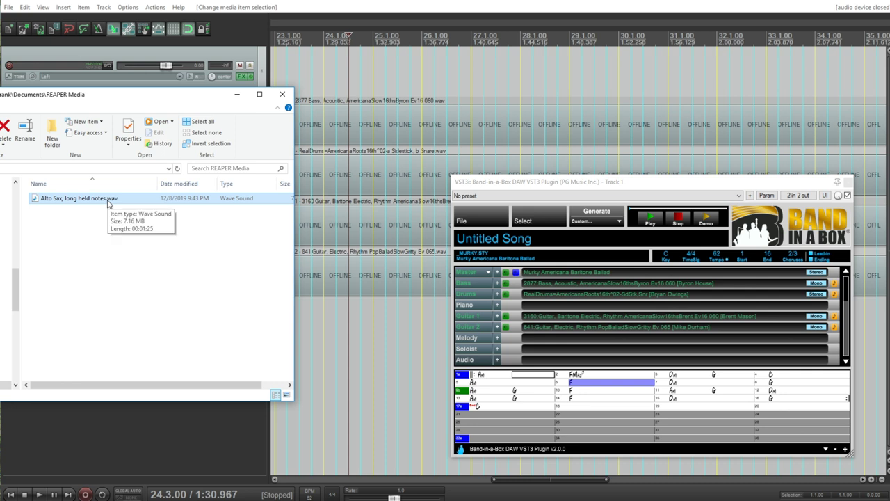
{"action": "left_click_drag", "start_coordinate": [108, 204], "coordinate": [564, 348]}
{"action": "left_click_drag", "start_coordinate": [559, 285], "coordinate": [572, 361]}
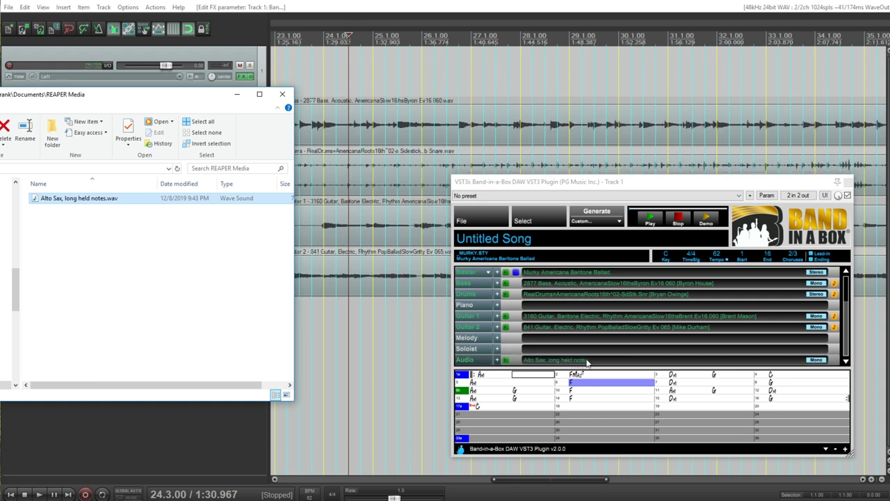
{"action": "left_click", "coordinate": [590, 364]}
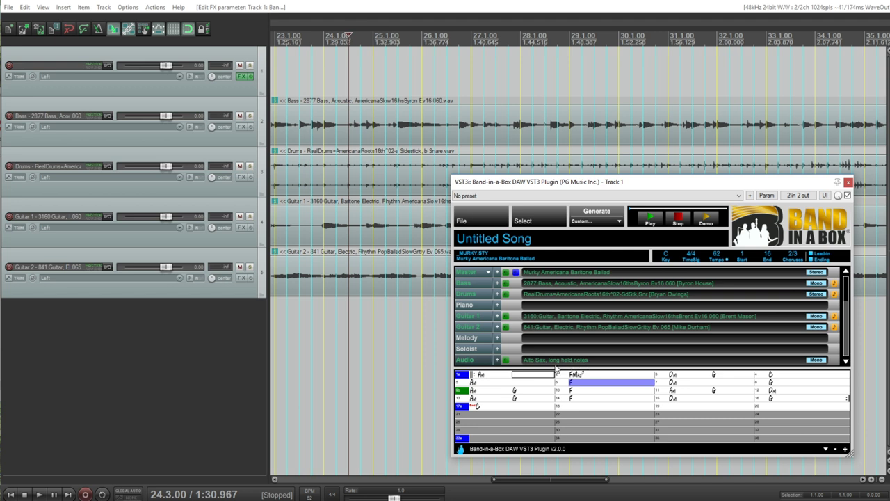
{"action": "left_click_drag", "start_coordinate": [505, 363], "coordinate": [229, 332]}
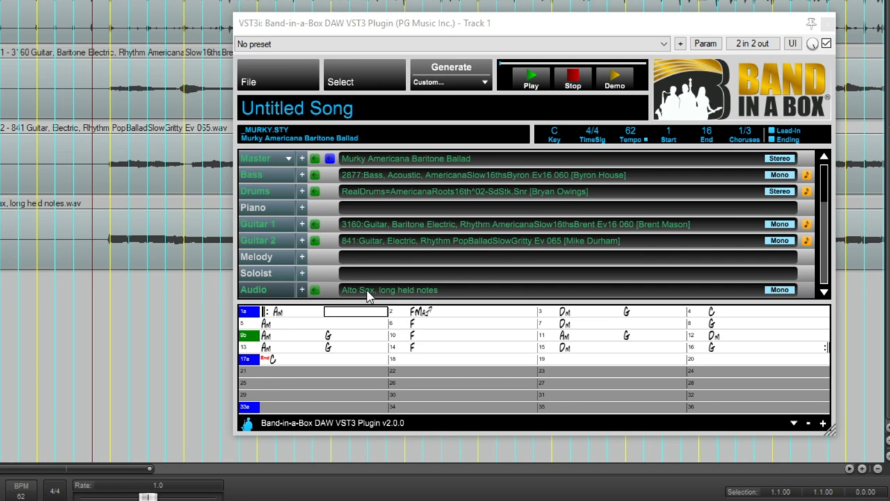
Step: Harmonize the Audio track with Melody Double set to None and Duet Voicing to 3rds & 6ths, and audition the harmony audio
{"action": "left_click", "coordinate": [301, 290]}
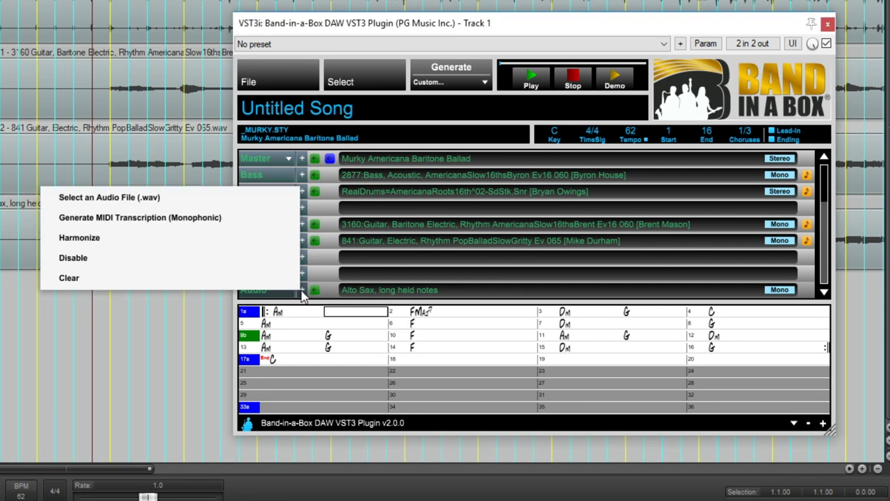
{"action": "left_click", "coordinate": [223, 240]}
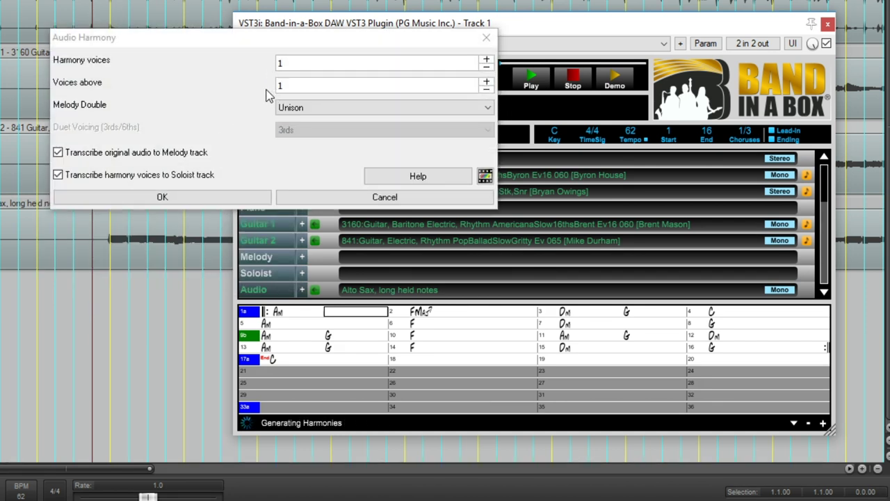
{"action": "left_click", "coordinate": [295, 109]}
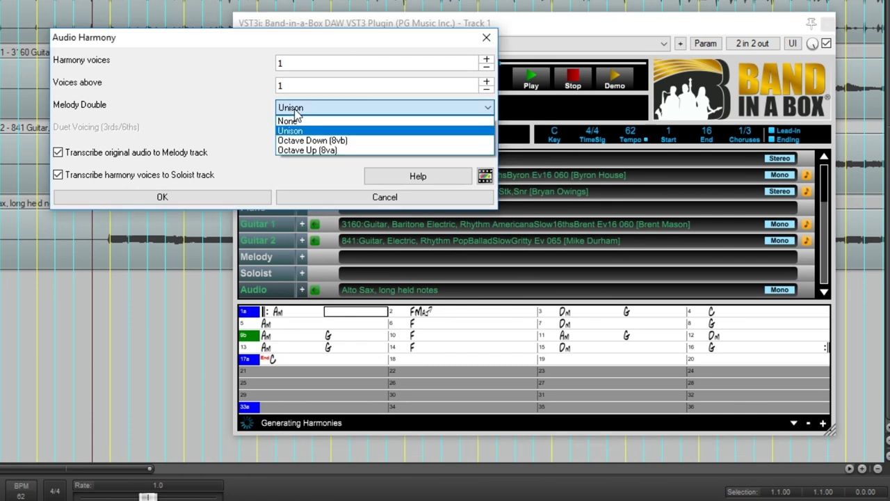
{"action": "left_click", "coordinate": [300, 121]}
{"action": "left_click", "coordinate": [303, 125]}
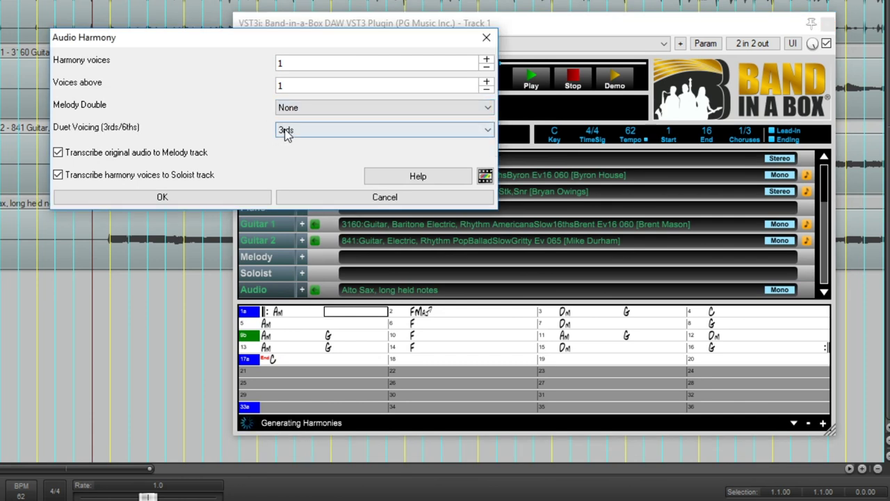
{"action": "left_click", "coordinate": [305, 162]}
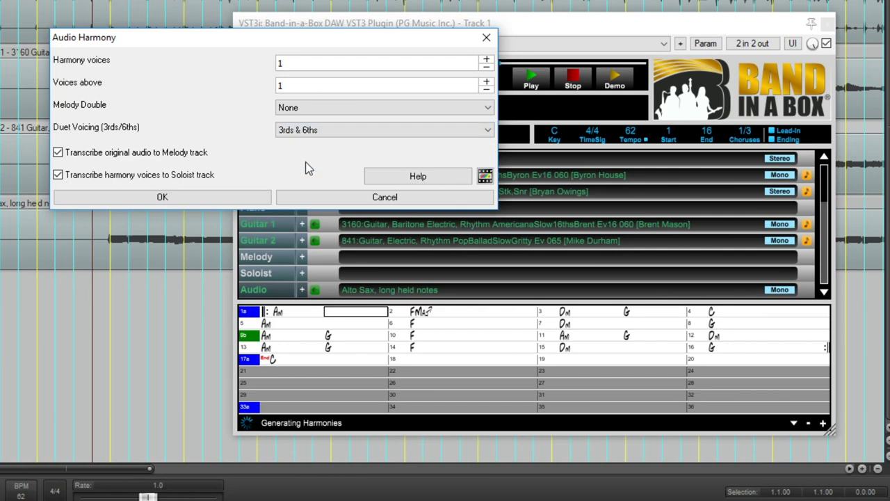
{"action": "left_click", "coordinate": [240, 194]}
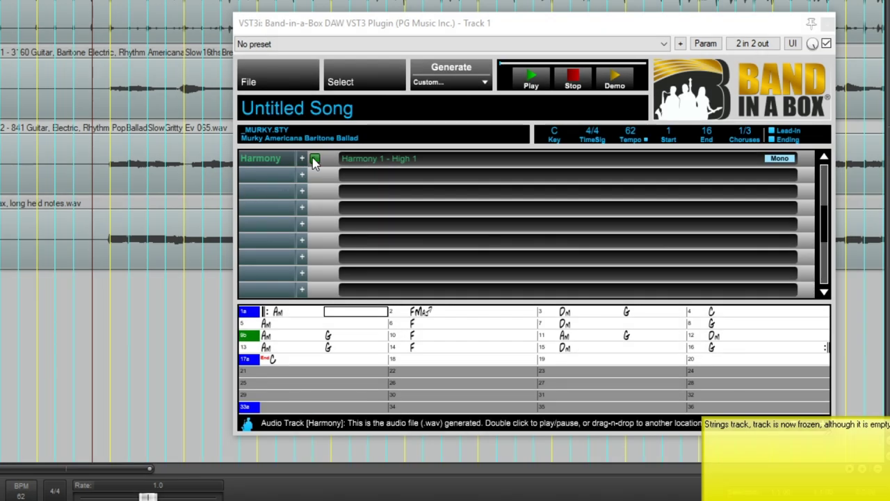
{"action": "double_click", "coordinate": [315, 160]}
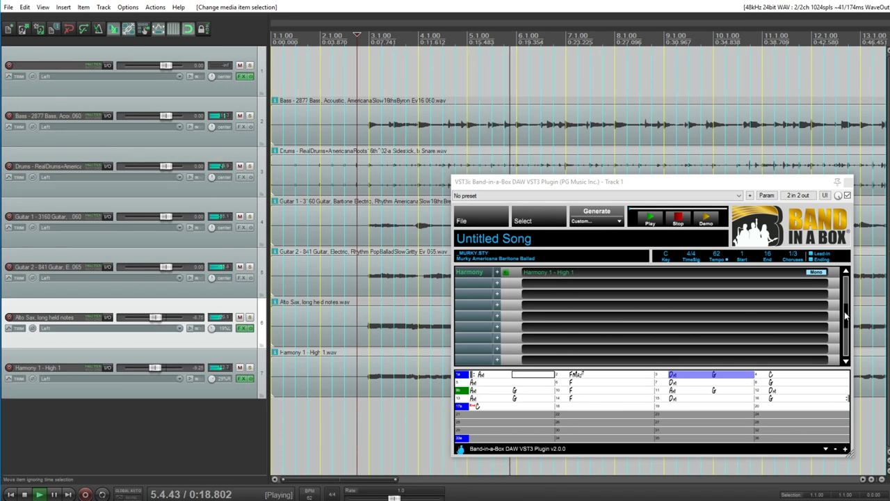
Step: Assign the RealTrack Organ, Rhythm AmericanaSlow16thsMike Ev16 060 to the Piano slot and raise REAPER's organ track volume to about +5.1 dB
{"action": "left_click_drag", "start_coordinate": [846, 317], "coordinate": [848, 282]}
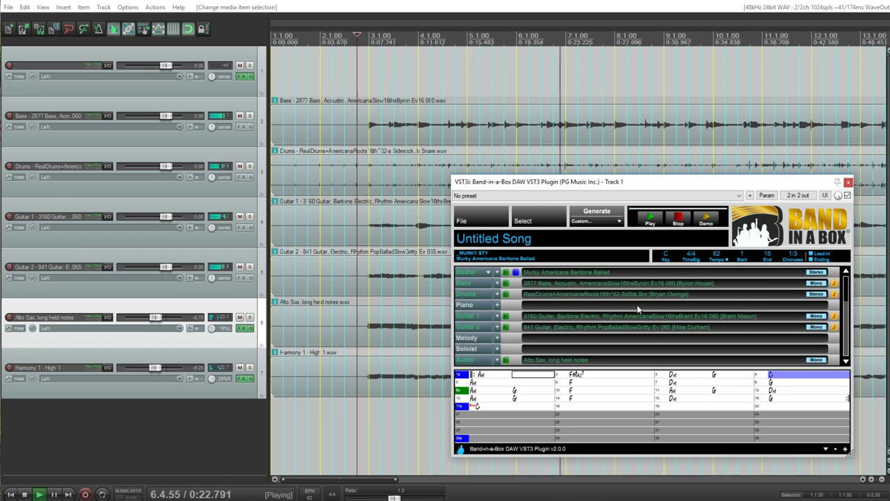
{"action": "left_click", "coordinate": [498, 318]}
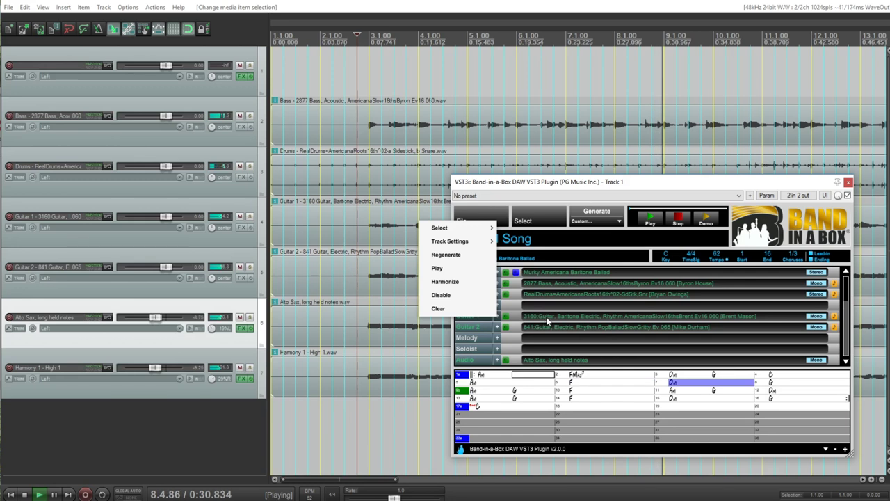
{"action": "left_click", "coordinate": [546, 317]}
{"action": "left_click", "coordinate": [497, 306]}
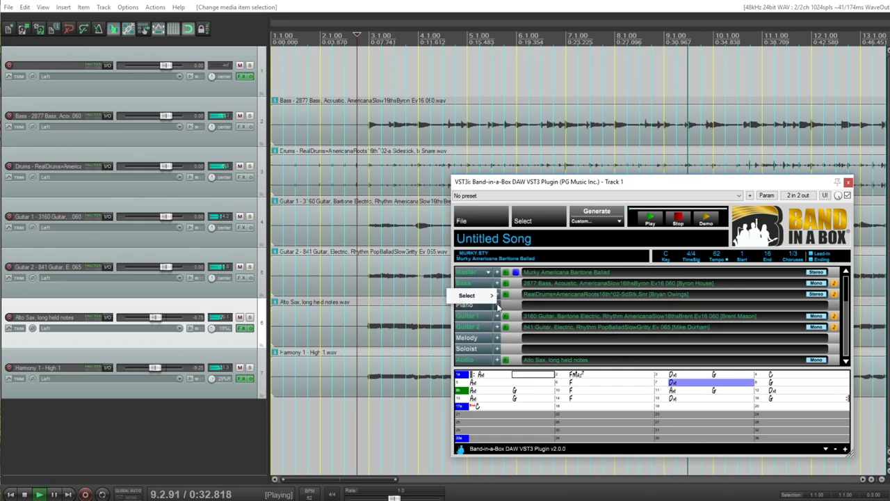
{"action": "mouse_move", "coordinate": [487, 296]}
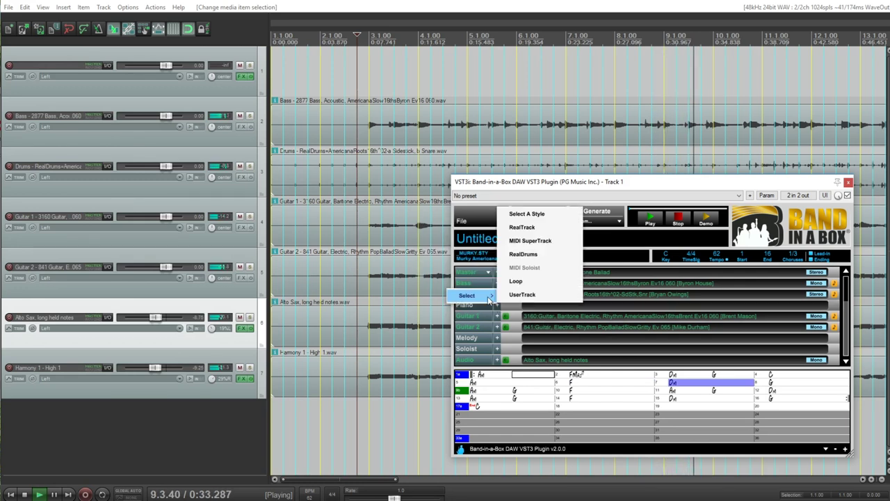
{"action": "left_click", "coordinate": [532, 229]}
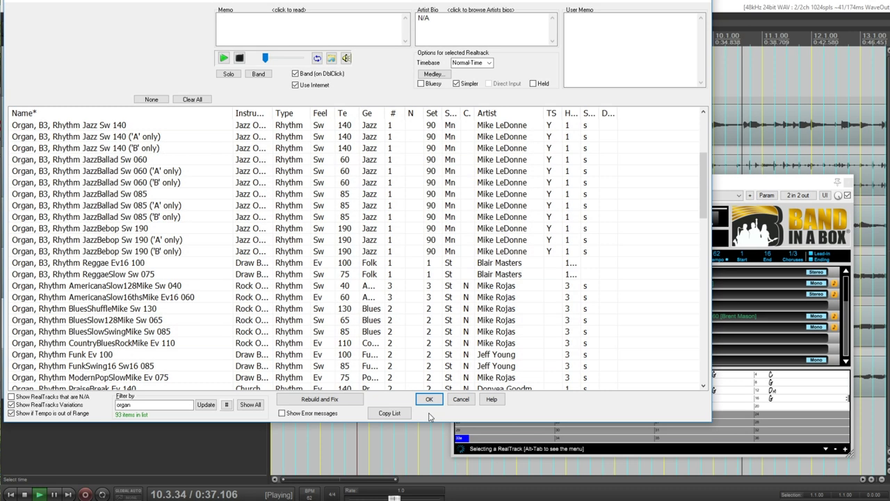
{"action": "left_click", "coordinate": [166, 297]}
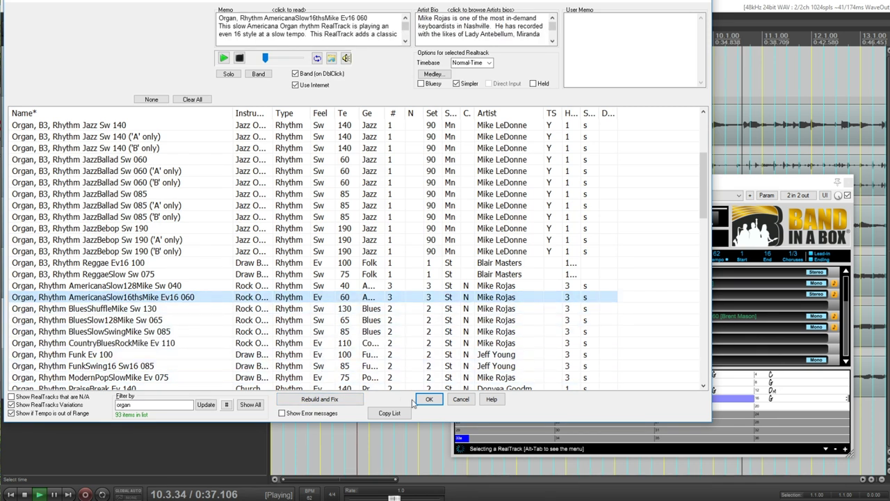
{"action": "left_click", "coordinate": [434, 400]}
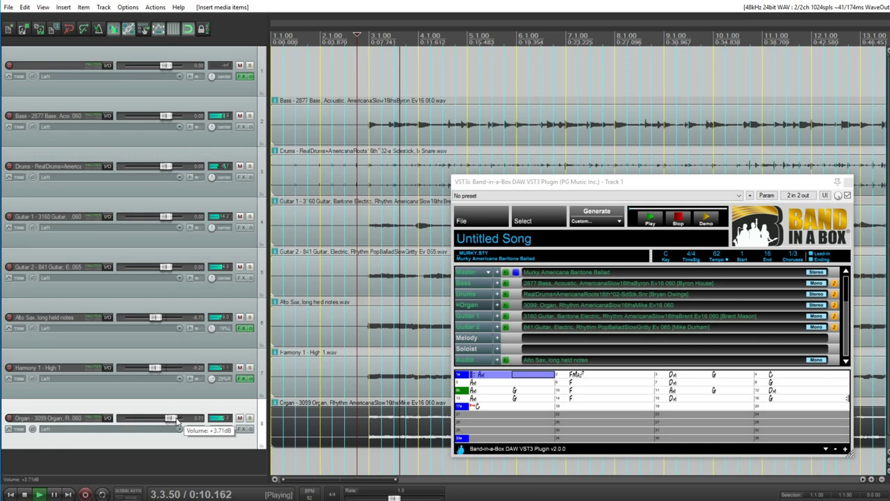
{"action": "left_click_drag", "start_coordinate": [172, 419], "coordinate": [181, 423]}
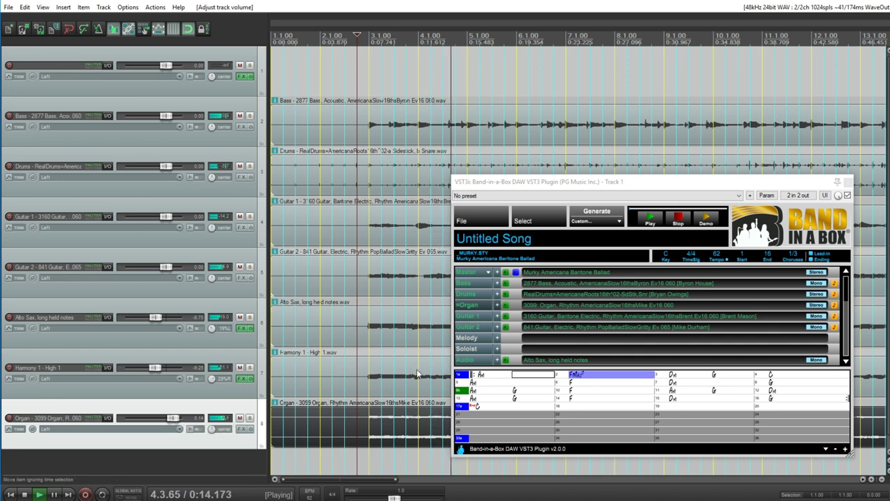
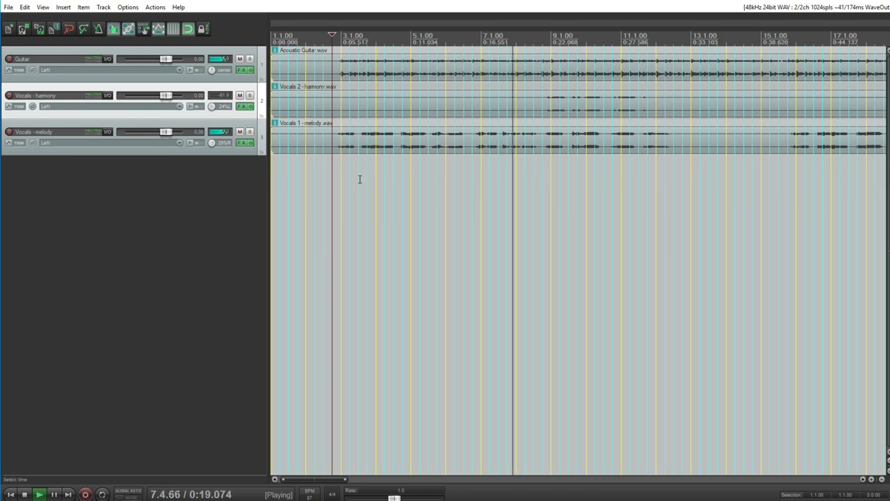
Step: Stop playback and add a fourth REAPER track with the Band-in-a-Box DAW VST3 Plugin on it
{"action": "key", "text": "space"}
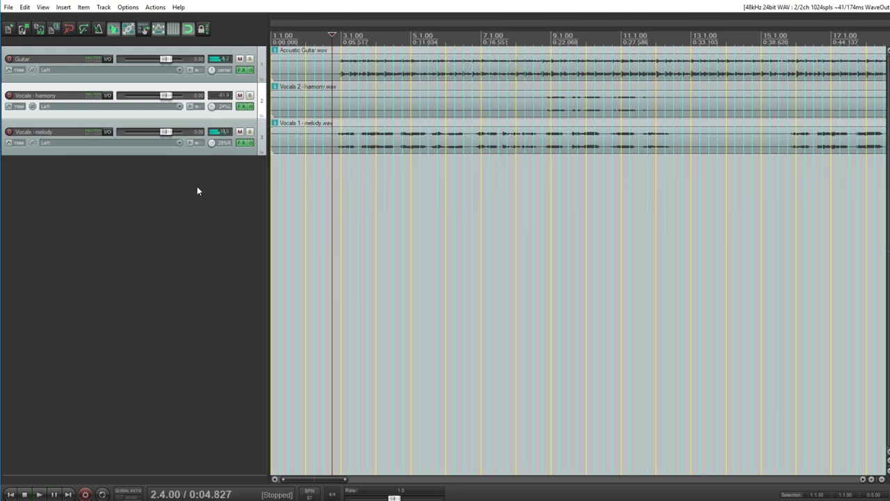
{"action": "right_click", "coordinate": [197, 186]}
{"action": "left_click", "coordinate": [235, 193]}
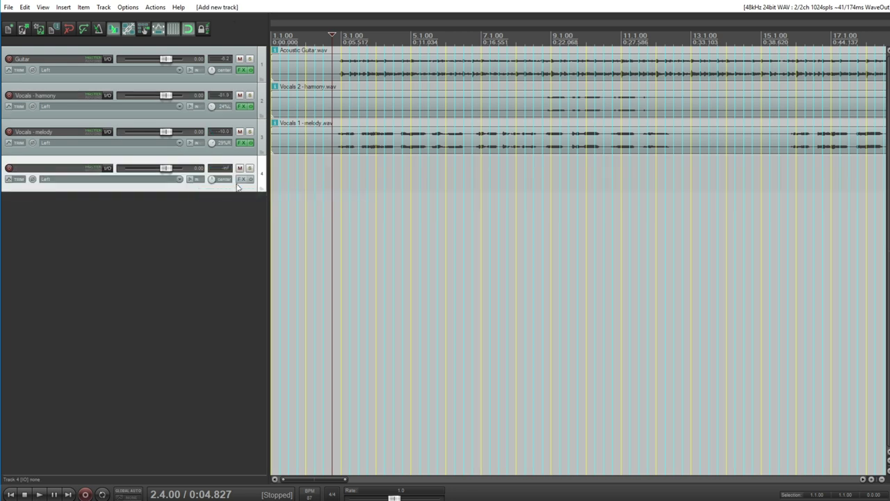
{"action": "right_click", "coordinate": [238, 182]}
{"action": "mouse_move", "coordinate": [291, 191]}
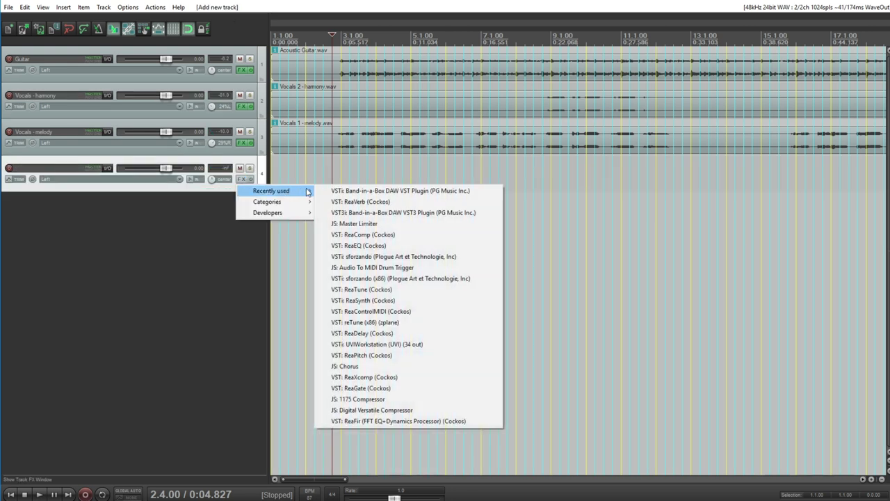
{"action": "left_click", "coordinate": [414, 193]}
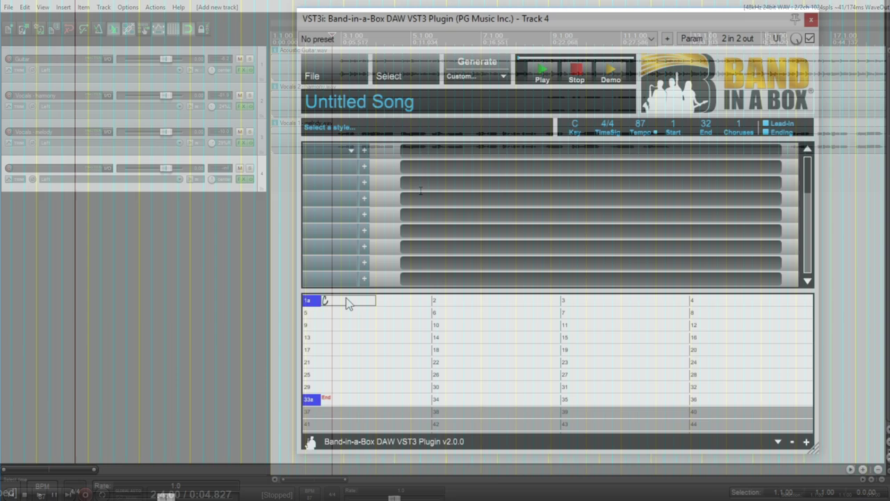
Step: Enter the chords C, Em, F, C C7, F, Dm, C, Em, F G in bars 1–9 and C, Em, F G, C in bars 10–13
{"action": "key", "text": "Return"}
{"action": "type", "text": "Em"}
{"action": "key", "text": "Return"}
{"action": "type", "text": "F"}
{"action": "key", "text": "Return"}
{"action": "type", "text": "C"}
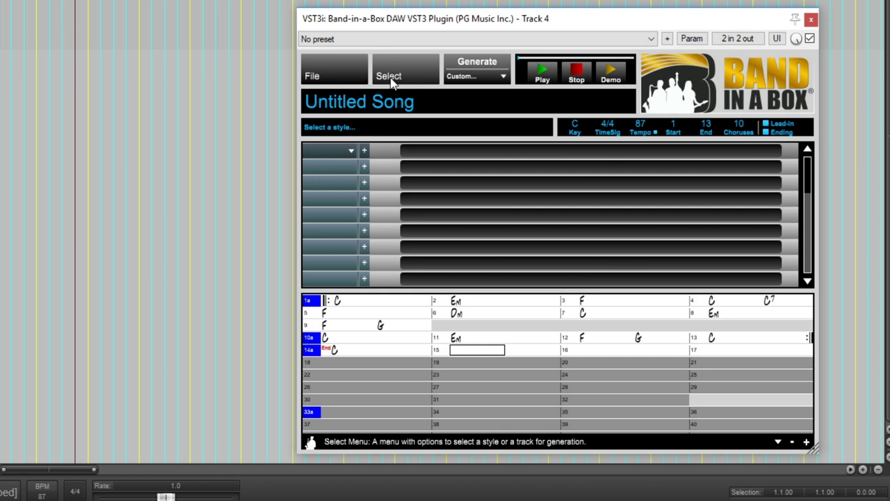
Step: Select the style _SIERRA.STY, Sierra Mountain Folk, and generate its tracks
{"action": "left_click", "coordinate": [393, 82]}
{"action": "left_click", "coordinate": [338, 89]}
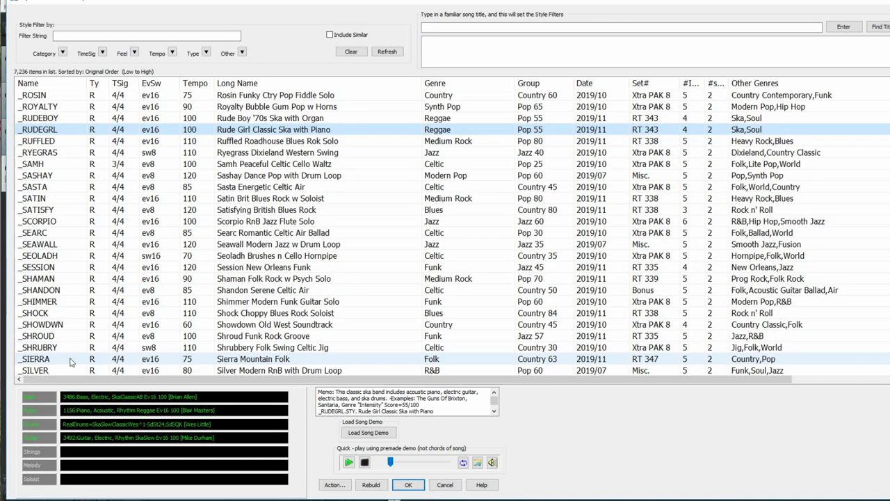
{"action": "left_click", "coordinate": [70, 361]}
{"action": "left_click", "coordinate": [412, 486]}
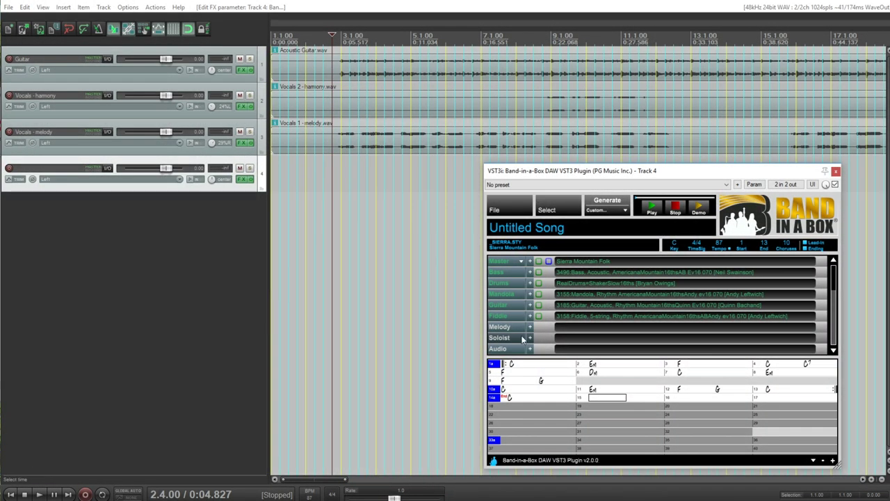
{"action": "left_click", "coordinate": [607, 200]}
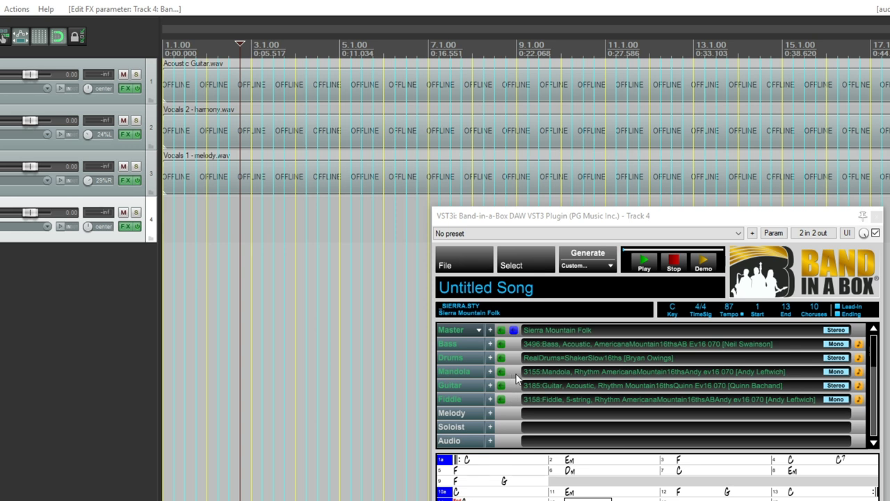
Step: Enable playback of the plugin's Master track and play the REAPER project from the beginning
{"action": "left_click", "coordinate": [501, 331]}
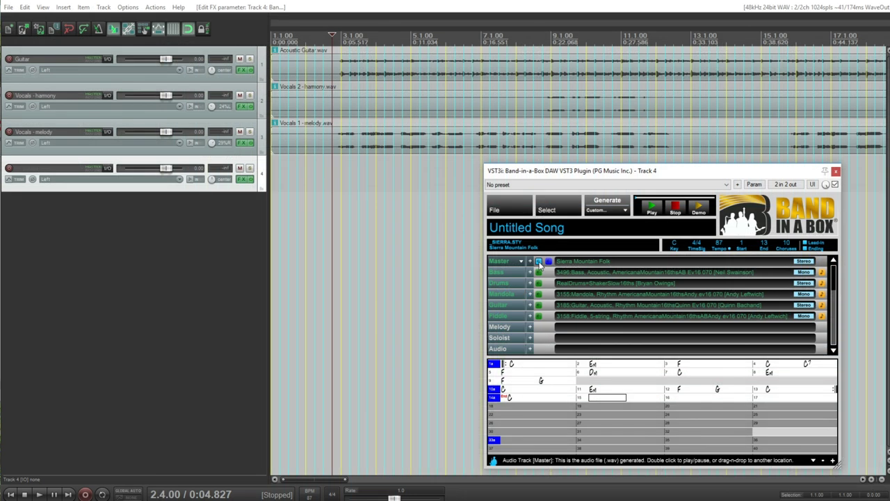
{"action": "double_click", "coordinate": [539, 264]}
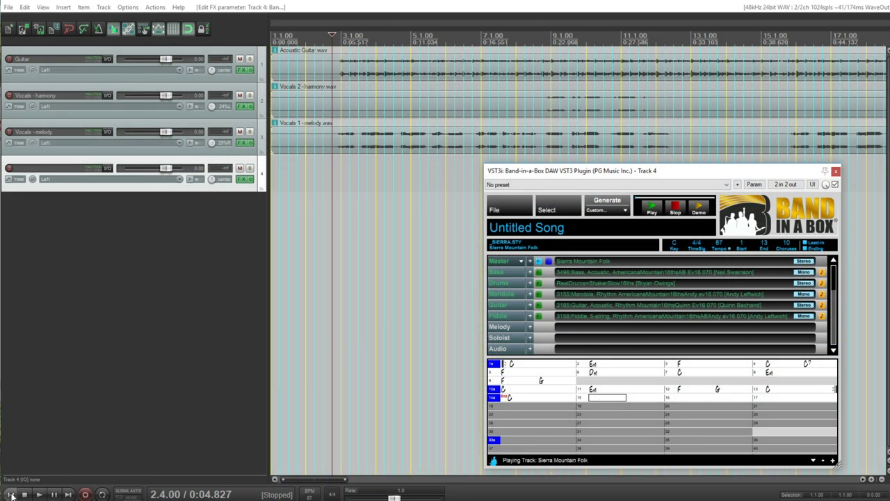
{"action": "left_click", "coordinate": [38, 493]}
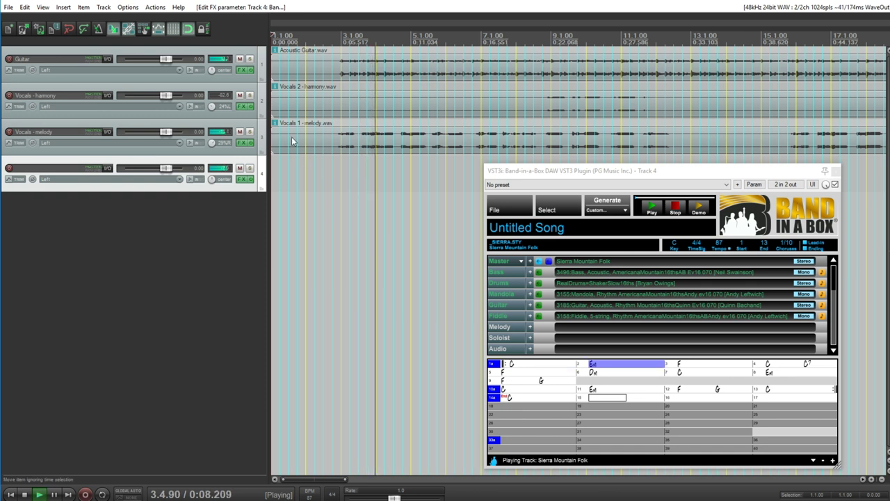
Step: Mute REAPER's Guitar track and enable individual playback of the plugin's Bass, Drums, Mandola, Guitar and Fiddle tracks while the project plays
{"action": "left_click", "coordinate": [239, 58]}
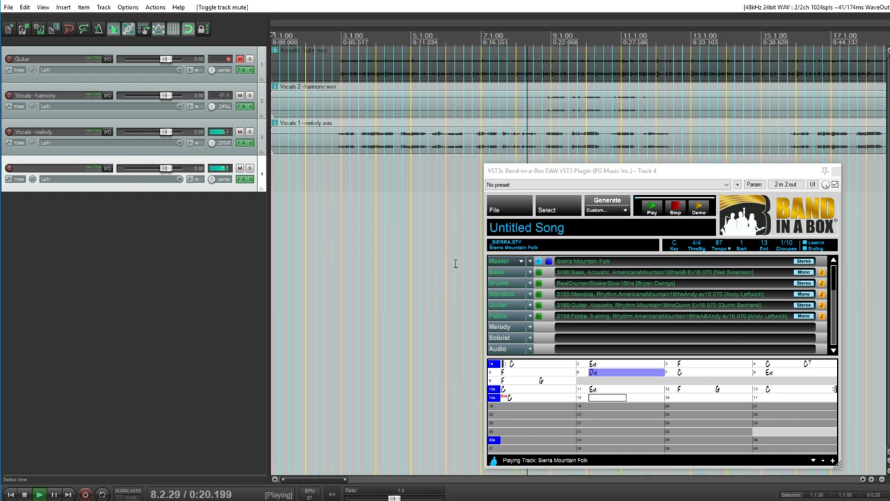
{"action": "left_click", "coordinate": [539, 273]}
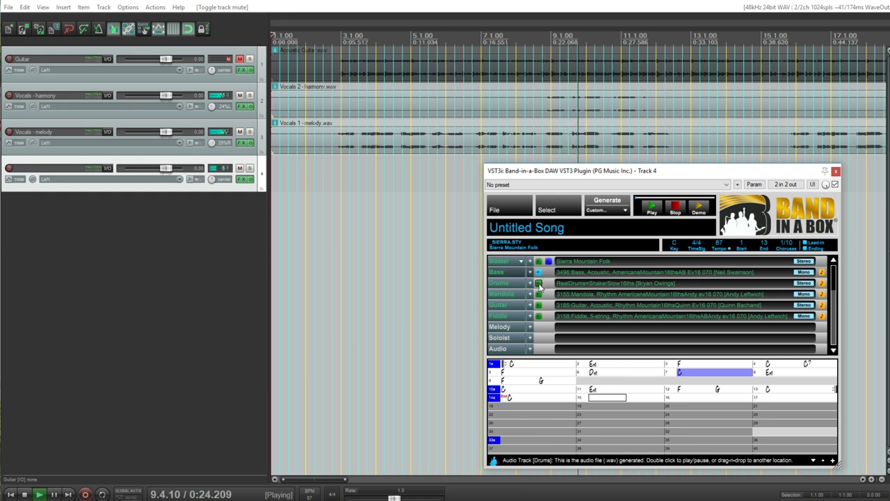
{"action": "left_click", "coordinate": [539, 283]}
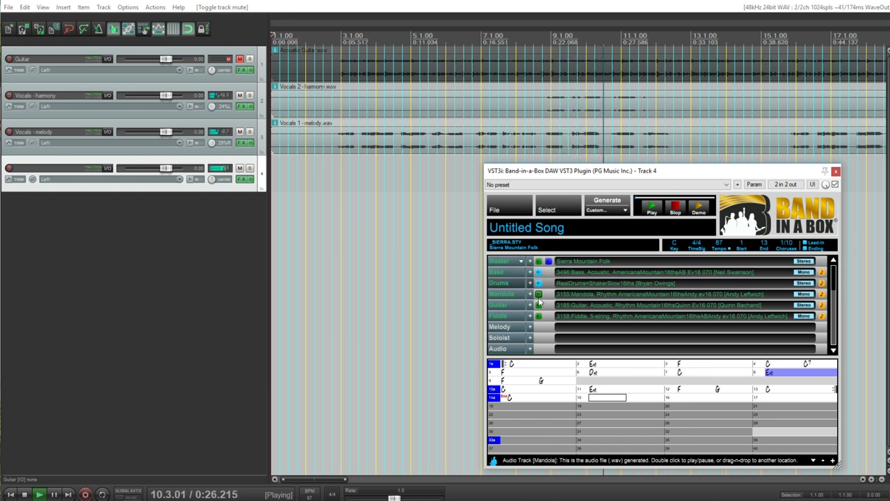
{"action": "left_click", "coordinate": [539, 295]}
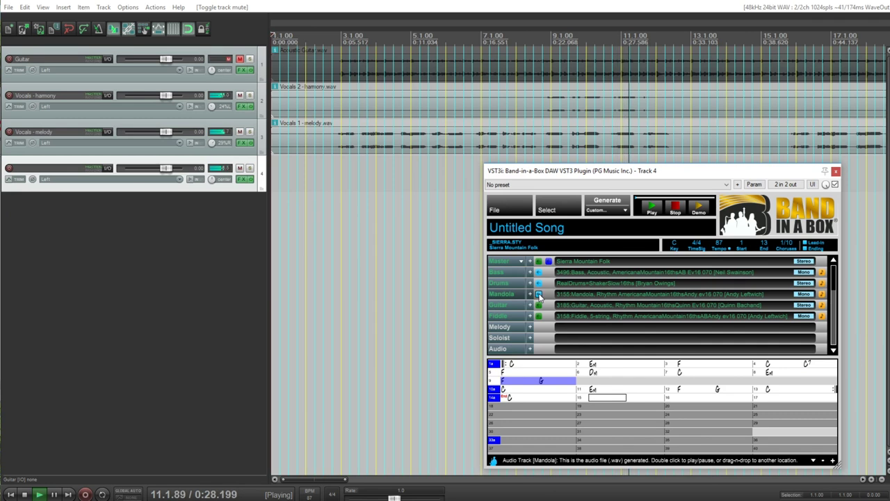
{"action": "left_click", "coordinate": [540, 306]}
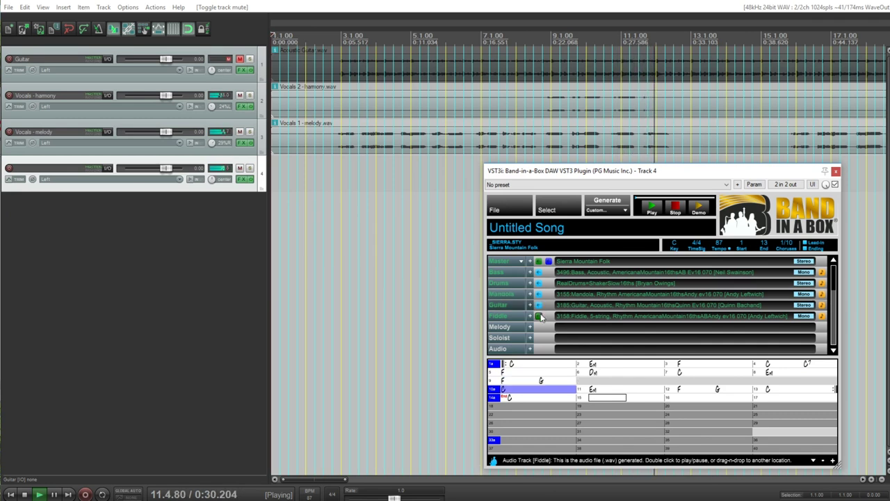
{"action": "left_click", "coordinate": [539, 317]}
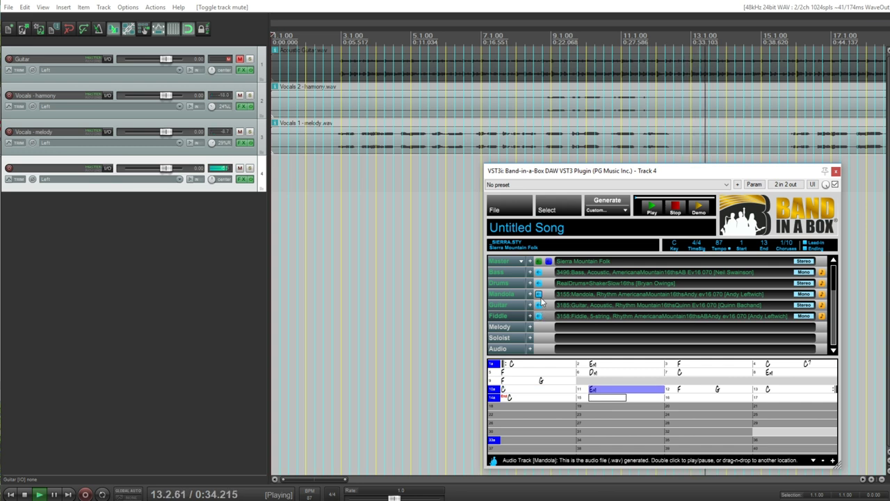
{"action": "left_click", "coordinate": [539, 285]}
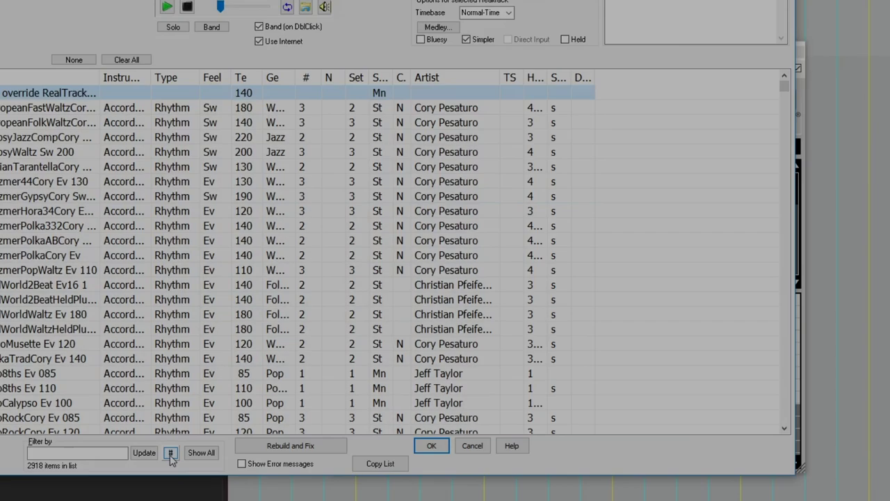
Step: Browse several artist bios in the RealTracks artist filter and filter the RealDrums list by Drum Notation (RealCharts)
{"action": "left_click", "coordinate": [159, 452]}
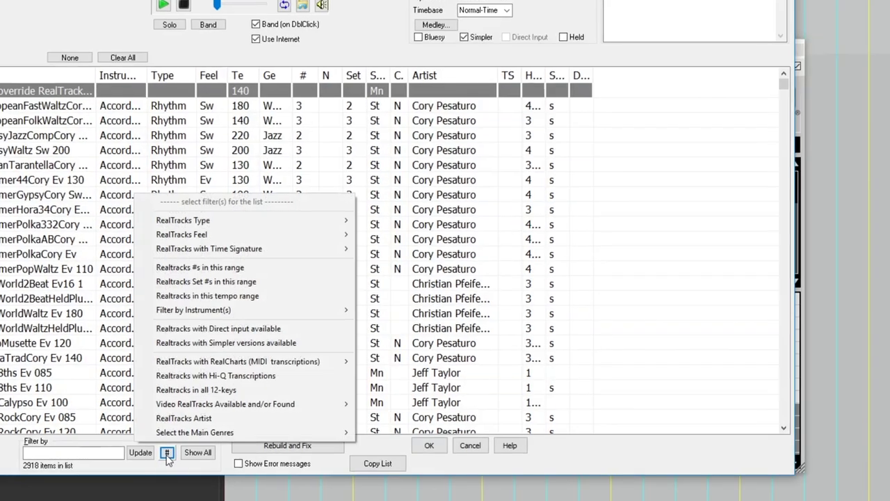
{"action": "mouse_move", "coordinate": [313, 308]}
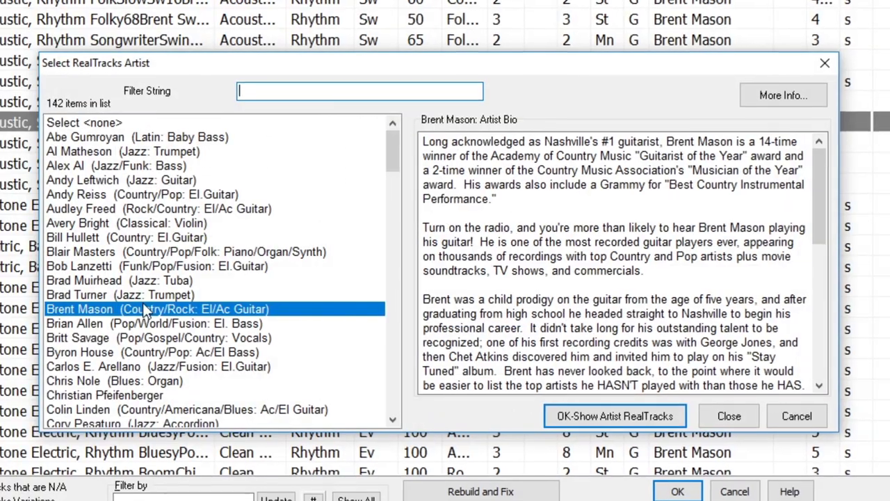
{"action": "left_click", "coordinate": [124, 267]}
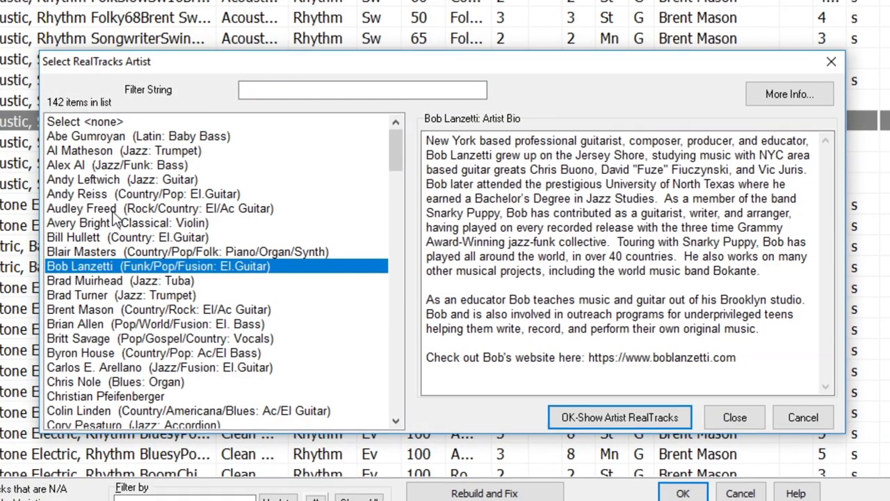
{"action": "left_click", "coordinate": [111, 205]}
{"action": "left_click", "coordinate": [104, 179]}
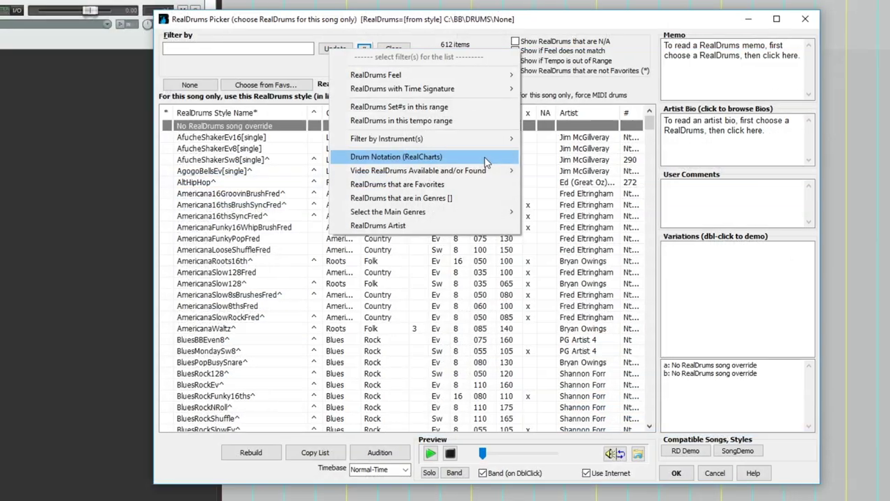
{"action": "left_click", "coordinate": [482, 160]}
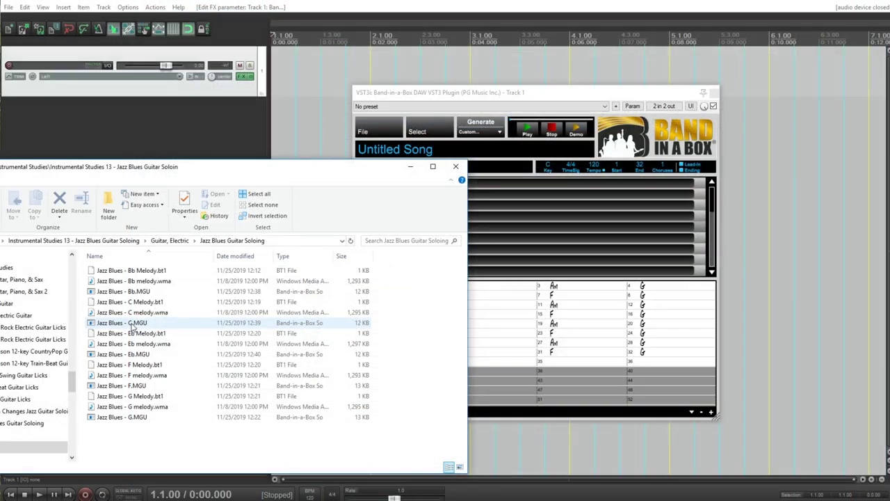
Step: Load Jazz Blues - C.MGU from the file explorer into the plugin, discarding the changes to the current song
{"action": "left_click_drag", "start_coordinate": [121, 323], "coordinate": [501, 247]}
{"action": "left_click_drag", "start_coordinate": [560, 231], "coordinate": [564, 228]}
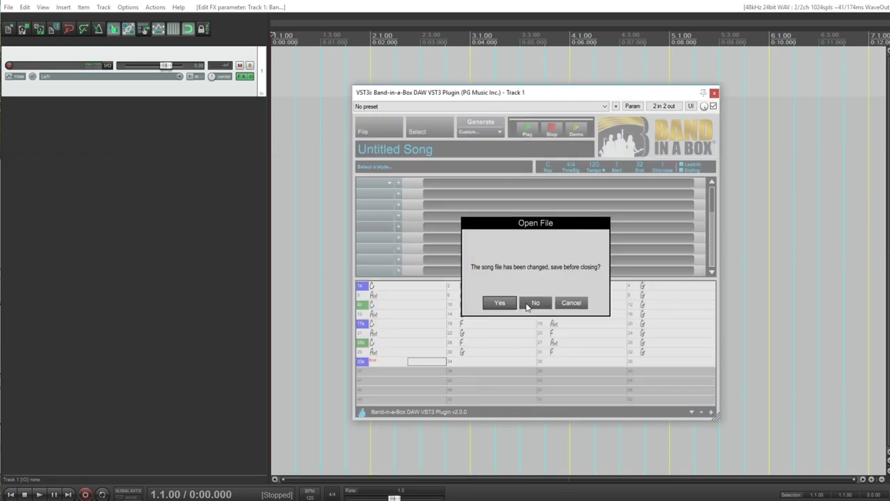
{"action": "left_click", "coordinate": [535, 303]}
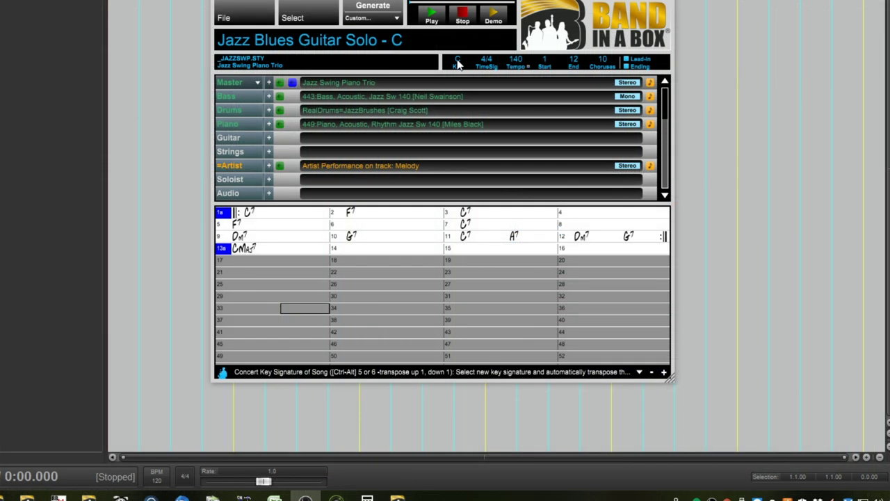
Step: Set the visual transposition of the song to +2 or -10 (Bb - Tenor/Soprano Sax, Clarinet, Trumpet)
{"action": "left_click", "coordinate": [458, 62]}
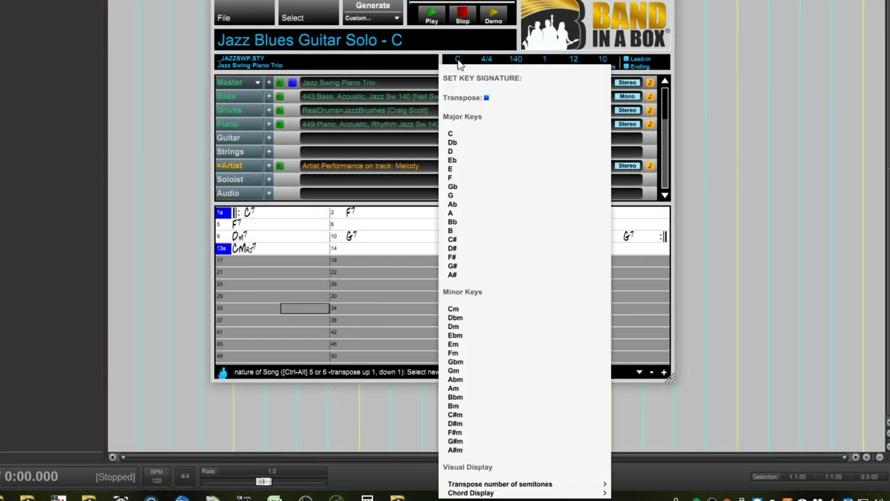
{"action": "mouse_move", "coordinate": [528, 484]}
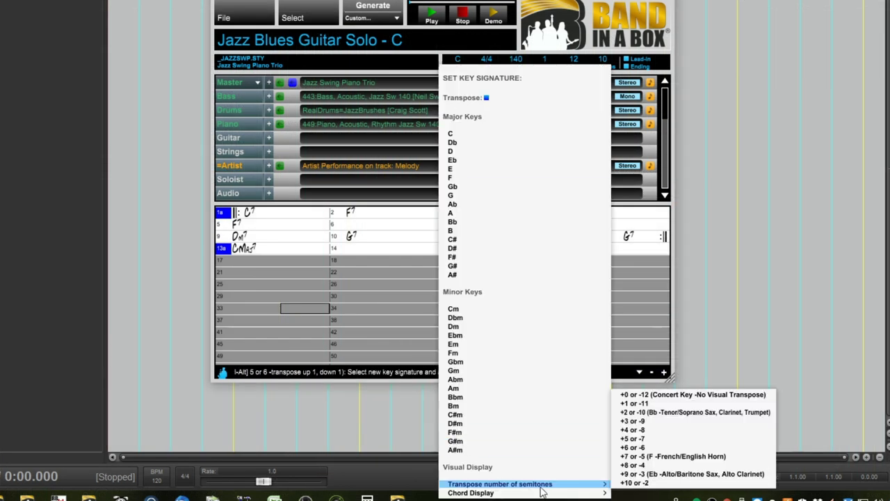
{"action": "left_click", "coordinate": [695, 411]}
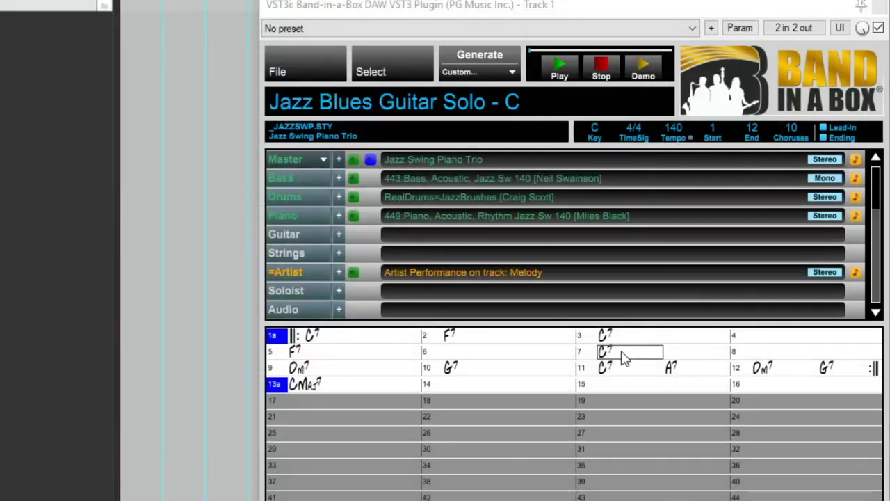
Step: Move the chord sheet cursor forward from the C7 in bar 7 in half-bar increments and back again
{"action": "key", "text": "Right"}
{"action": "key", "text": "Right"}
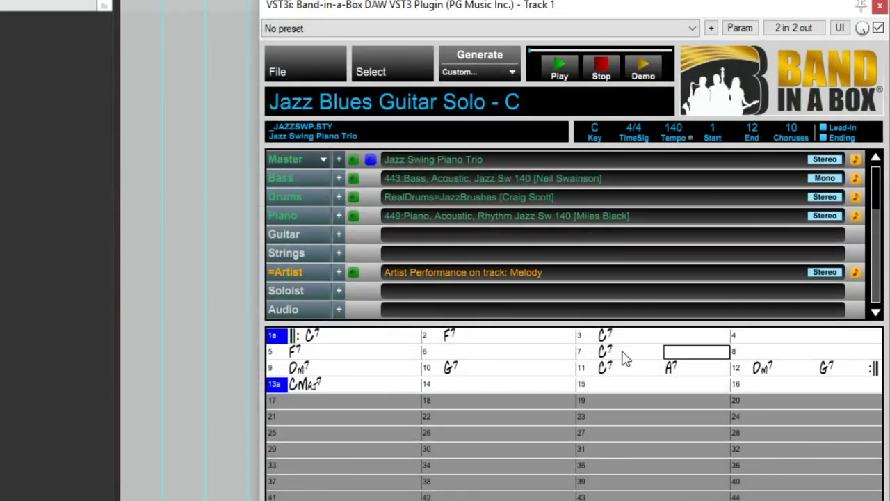
{"action": "key", "text": "Left"}
{"action": "key", "text": "Left"}
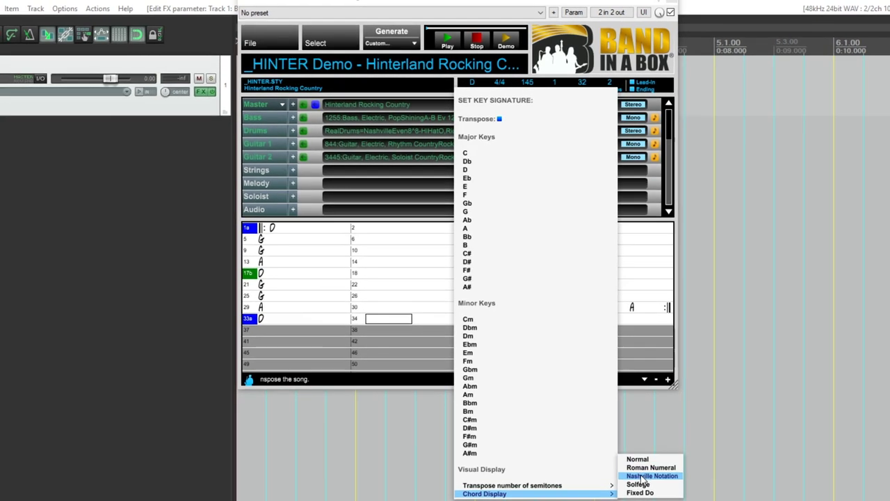
Step: Set the chord display of the _HINTER demo song to Nashville Notation
{"action": "left_click", "coordinate": [641, 475]}
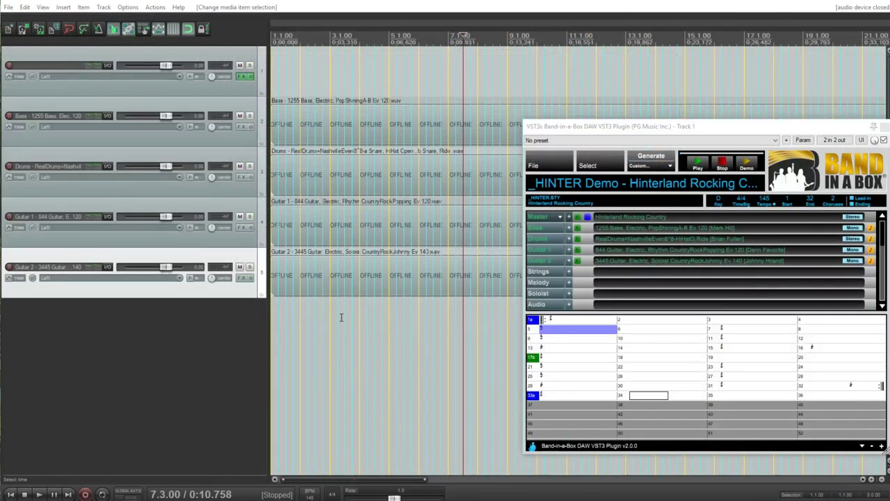
Step: Place the REAPER edit cursor at several positions between bars 3 and 8 to check how the plugin's chord sheet follows
{"action": "left_click", "coordinate": [345, 333]}
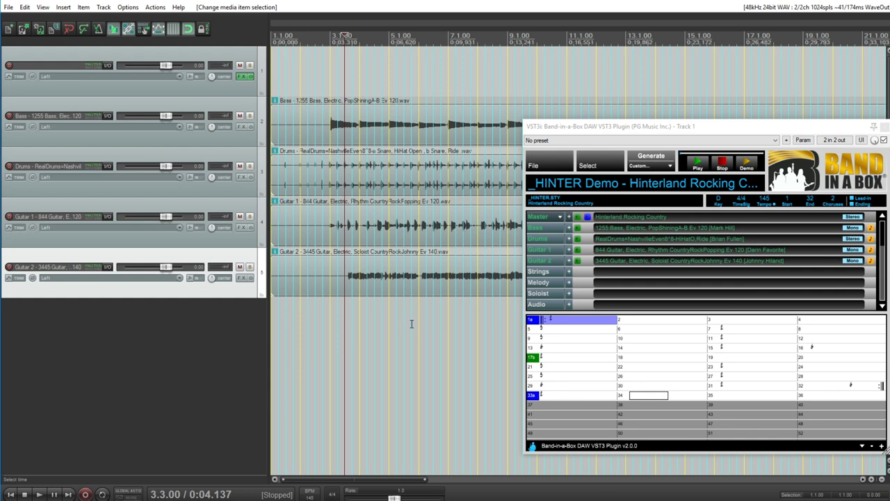
{"action": "left_click", "coordinate": [411, 328]}
{"action": "left_click", "coordinate": [364, 331]}
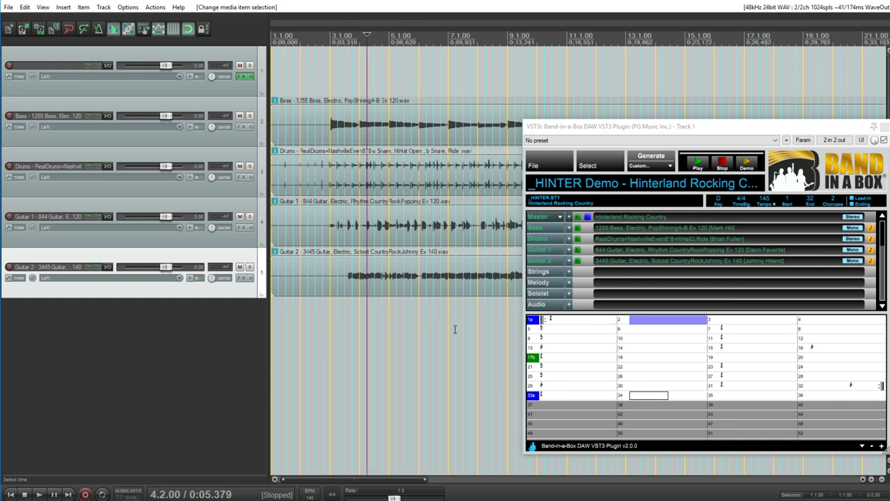
{"action": "left_click", "coordinate": [465, 328]}
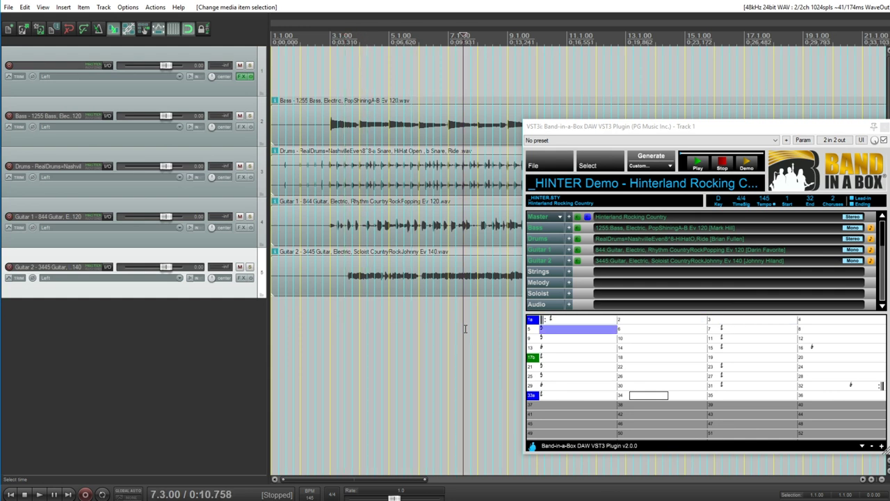
{"action": "left_click", "coordinate": [504, 327]}
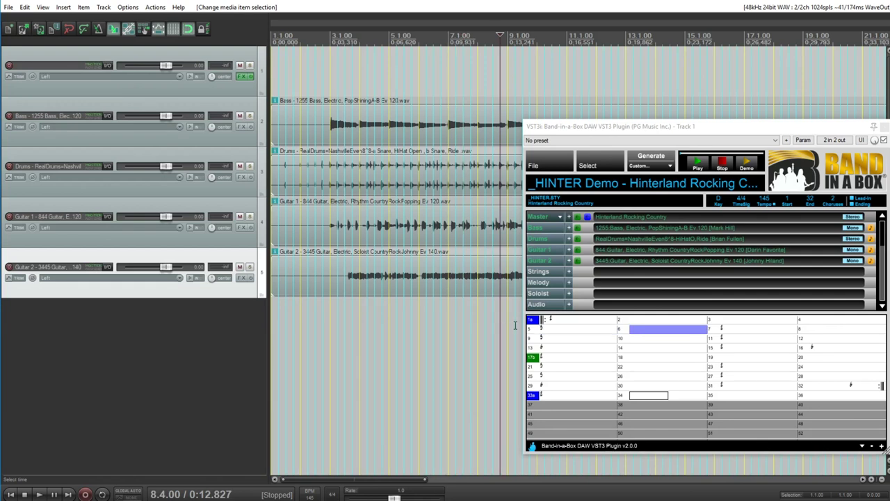
{"action": "left_click", "coordinate": [516, 325]}
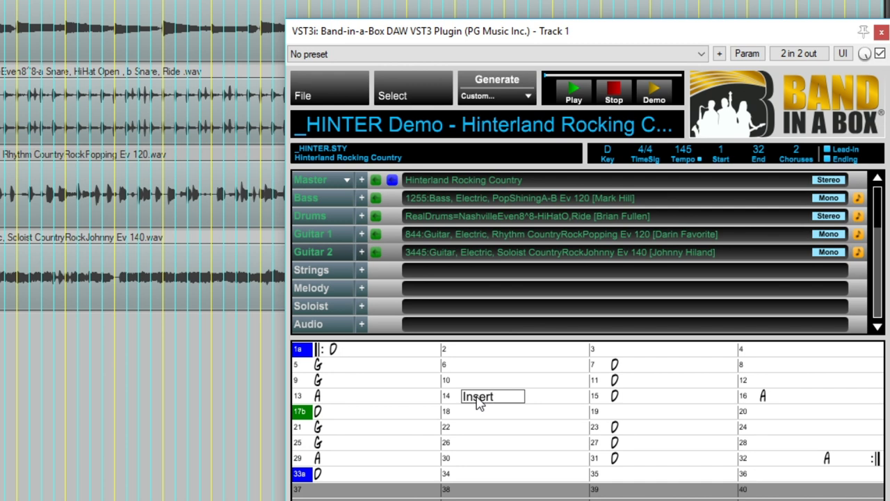
Step: Insert a bar at bar 14 of the chord sheet with the Insert command and delete it again with Remove
{"action": "key", "text": "Return"}
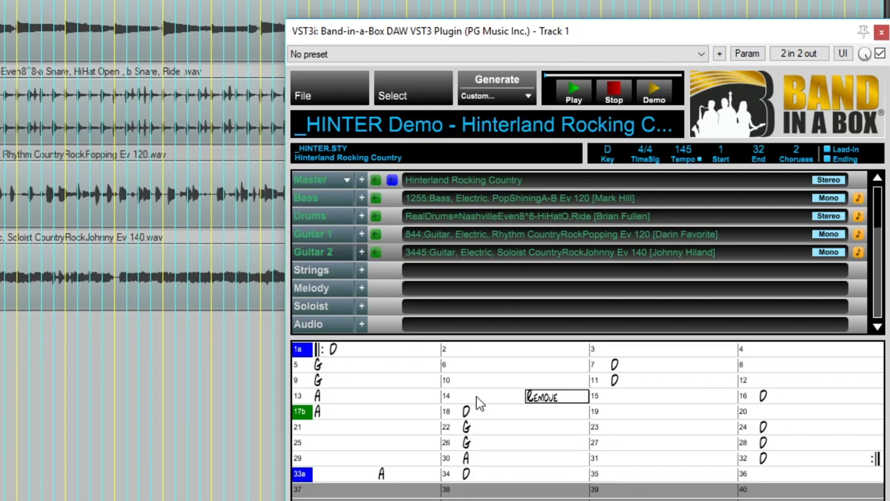
{"action": "type", "text": "Remove"}
{"action": "key", "text": "Return"}
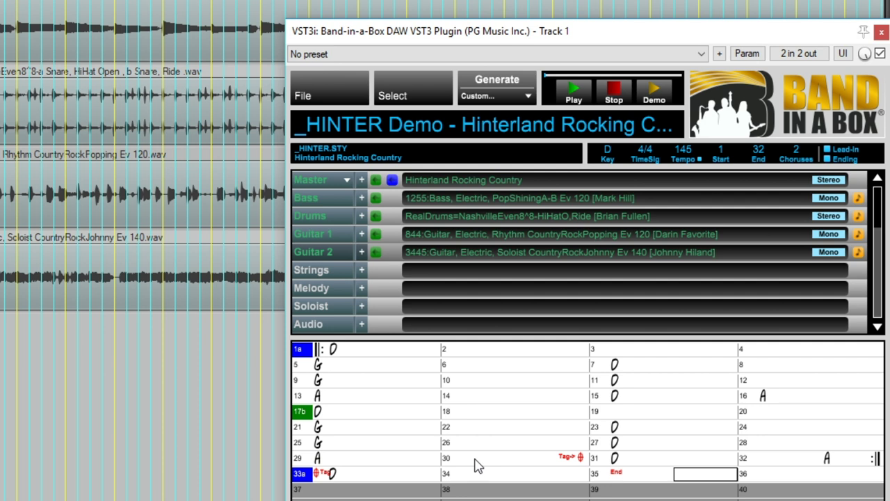
Step: Open the Song Settings and accept them as they are, and open the Bar Settings for bar 35
{"action": "left_click", "coordinate": [337, 102]}
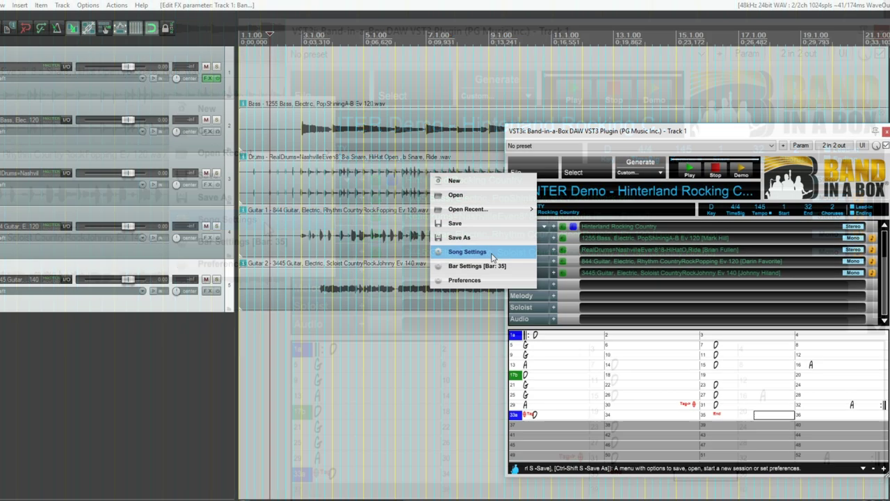
{"action": "left_click", "coordinate": [267, 228]}
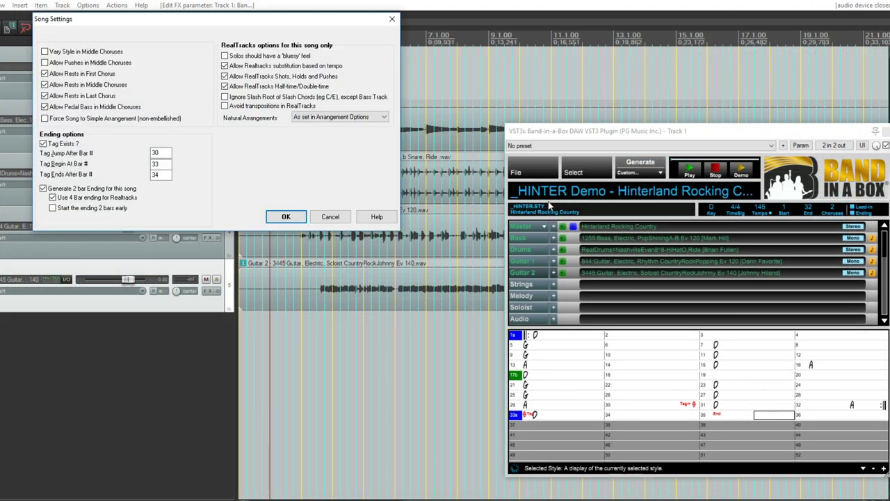
{"action": "key", "text": "Return"}
{"action": "left_click", "coordinate": [516, 171]}
{"action": "left_click", "coordinate": [499, 266]}
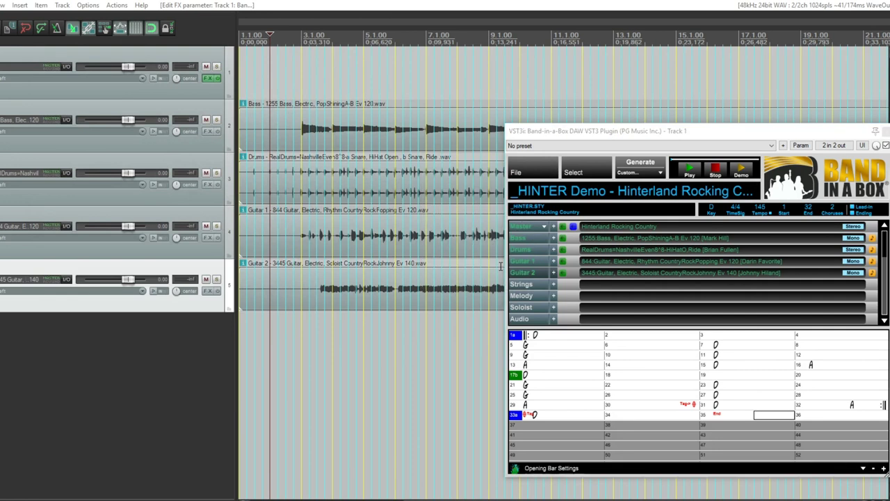
{"action": "left_click_drag", "start_coordinate": [199, 96], "coordinate": [431, 144]}
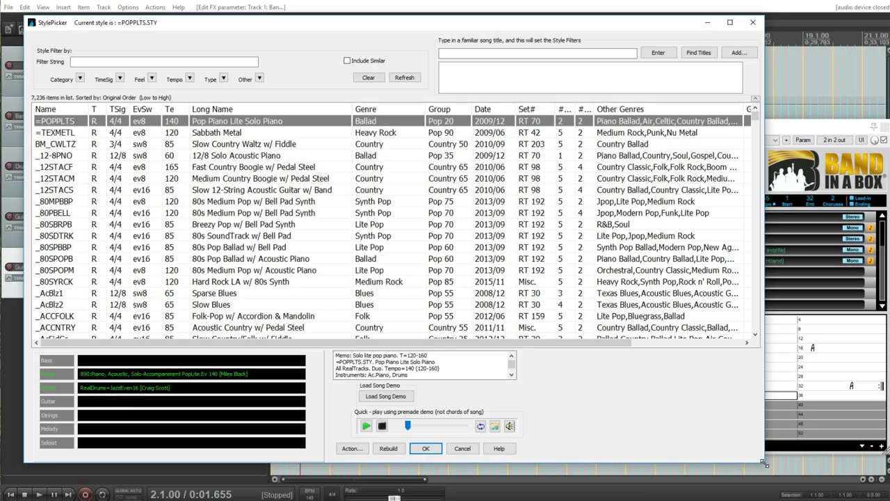
Step: Shrink the StylePicker window and apply the style =POPPLTS.STY, Pop Piano Lite Solo Piano, to the song
{"action": "left_click_drag", "start_coordinate": [828, 472], "coordinate": [720, 422]}
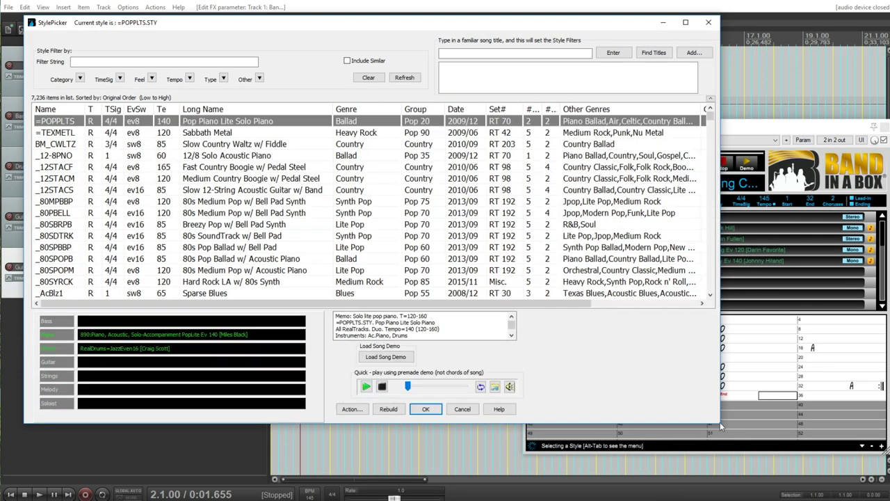
{"action": "left_click", "coordinate": [424, 409]}
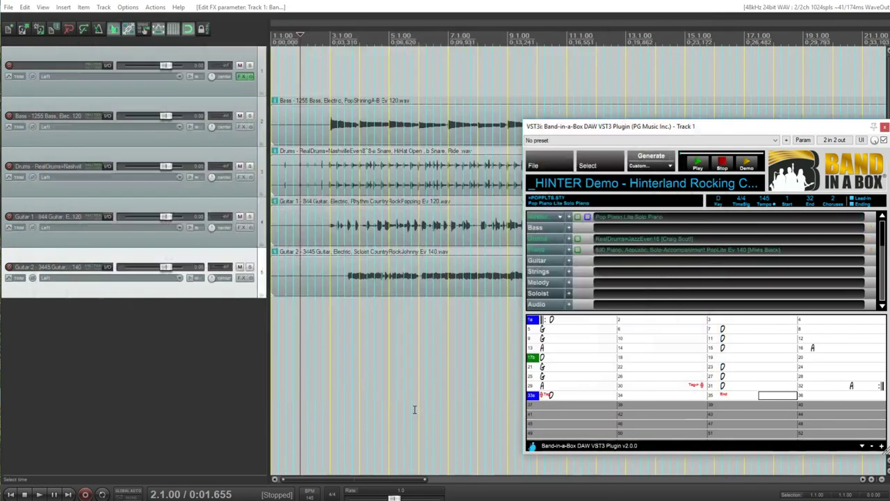
{"action": "left_click", "coordinate": [554, 202]}
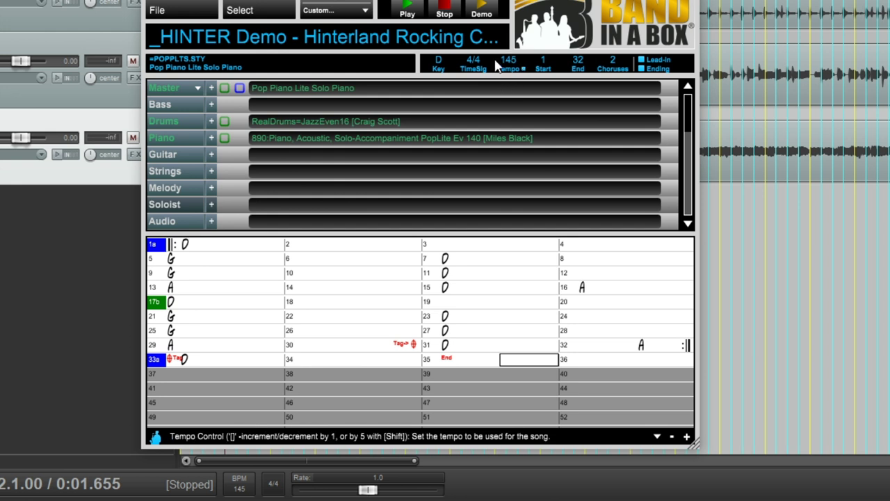
{"action": "left_click", "coordinate": [177, 62]}
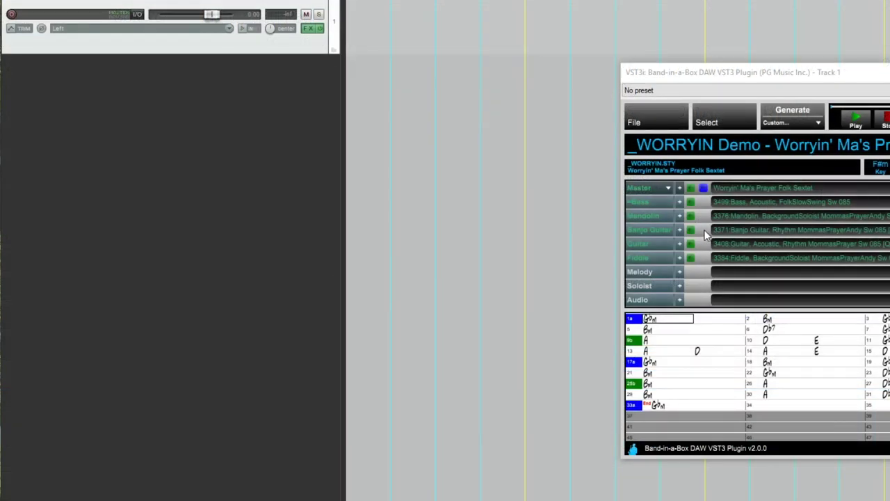
Step: Transfer the Banjo Guitar and Fiddle parts of the _WORRYIN demo from the plugin into REAPER on separate tracks
{"action": "left_click", "coordinate": [702, 230]}
{"action": "left_click_drag", "start_coordinate": [690, 230], "coordinate": [304, 221]}
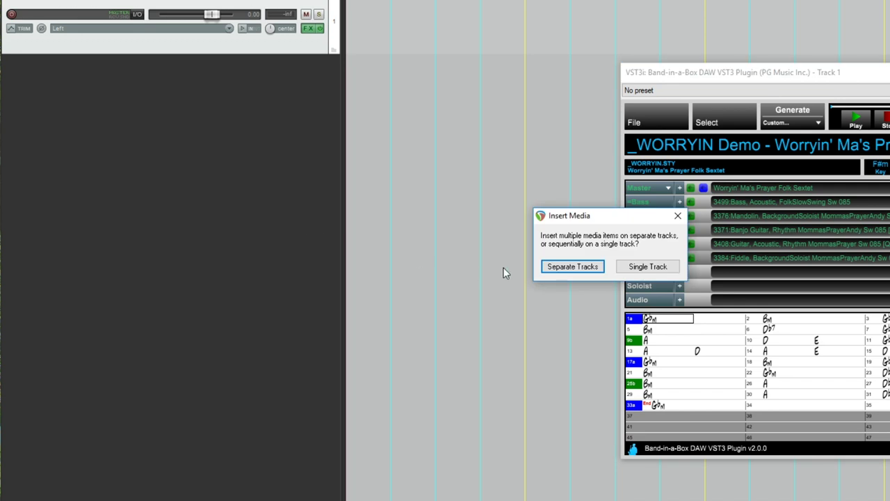
{"action": "left_click", "coordinate": [573, 266]}
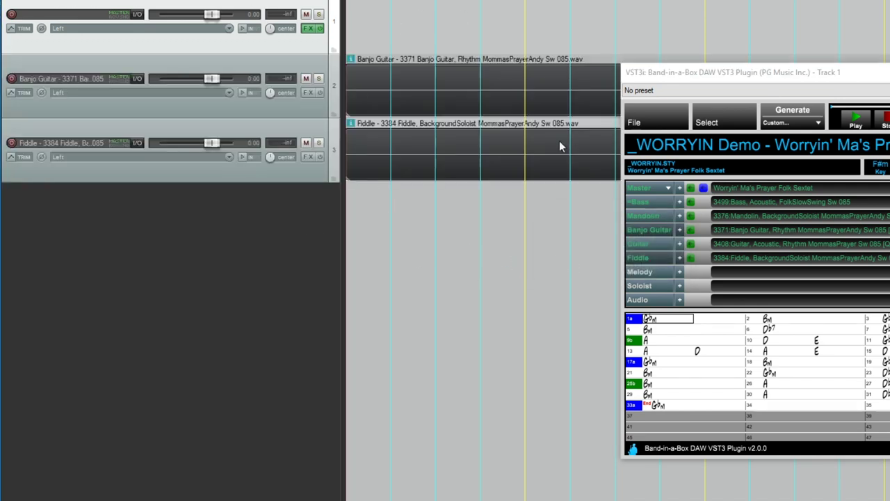